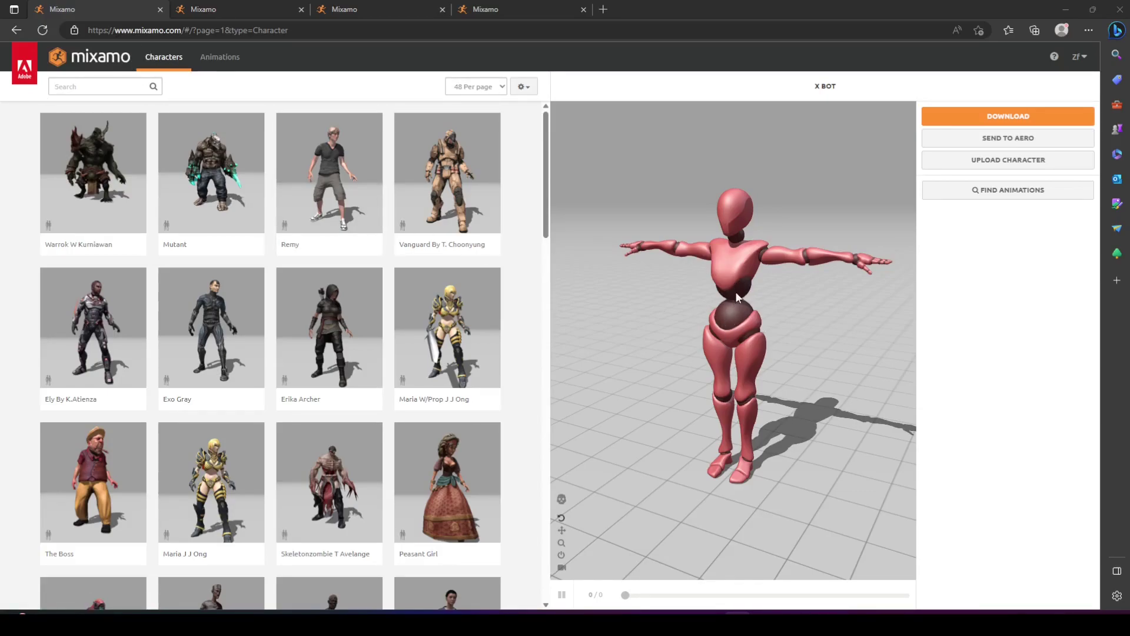
Review the download format and pose settings for the X Bot character, and close them without downloading
click(1004, 315)
click(973, 120)
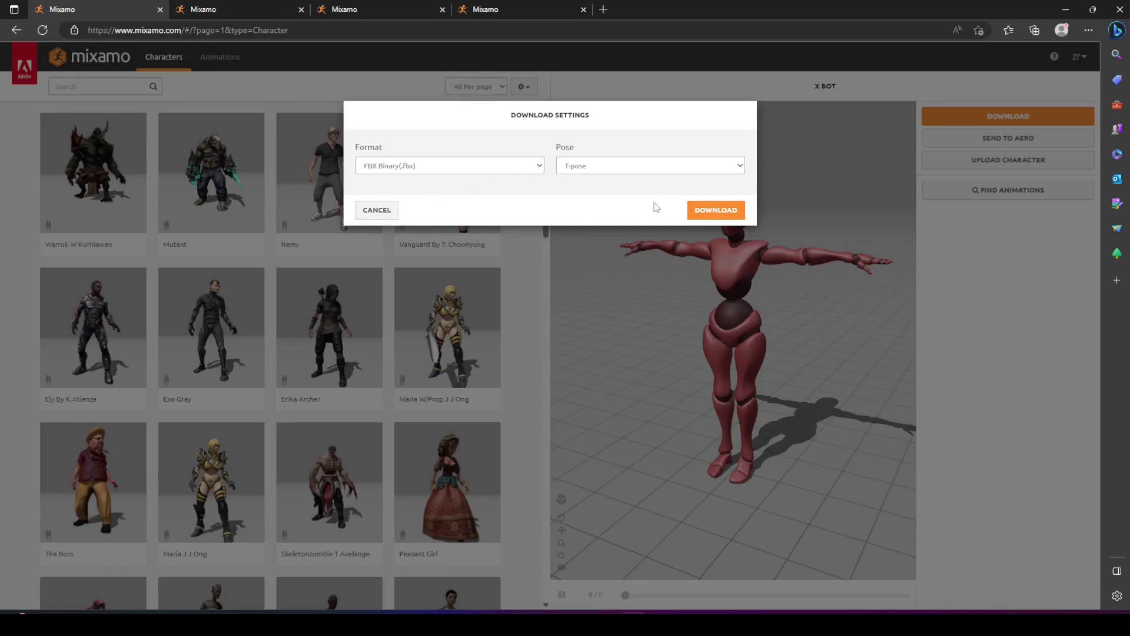
click(375, 210)
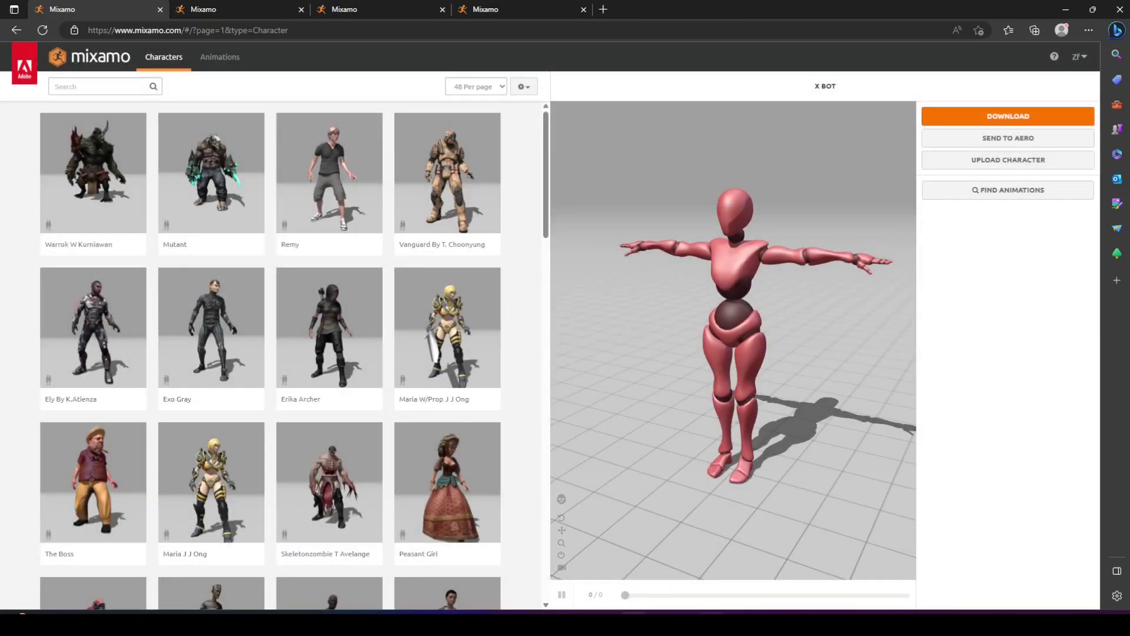
Switch to Unreal Editor and create a folder named Assets inside the Content folder
key(alt+Tab)
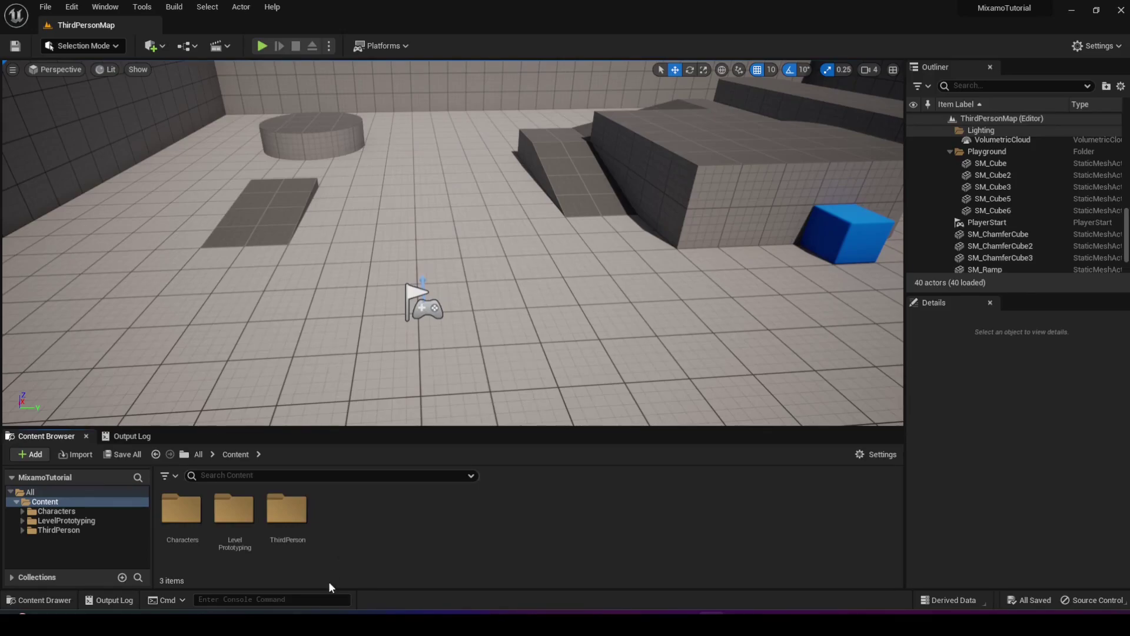
right_click(344, 514)
mouse_move(366, 312)
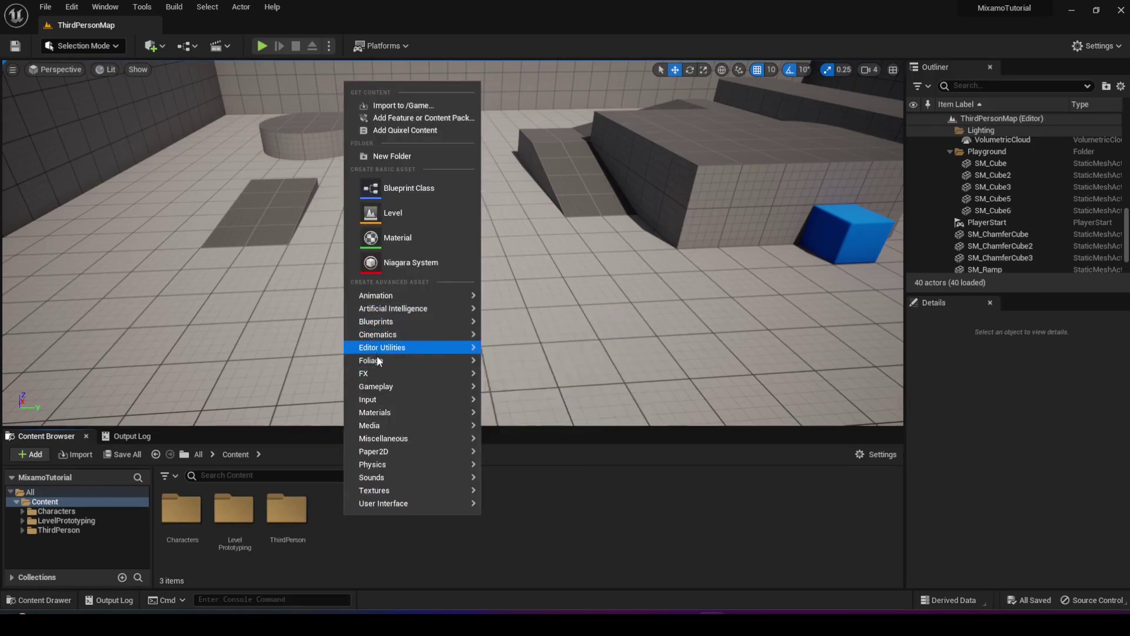
mouse_move(377, 371)
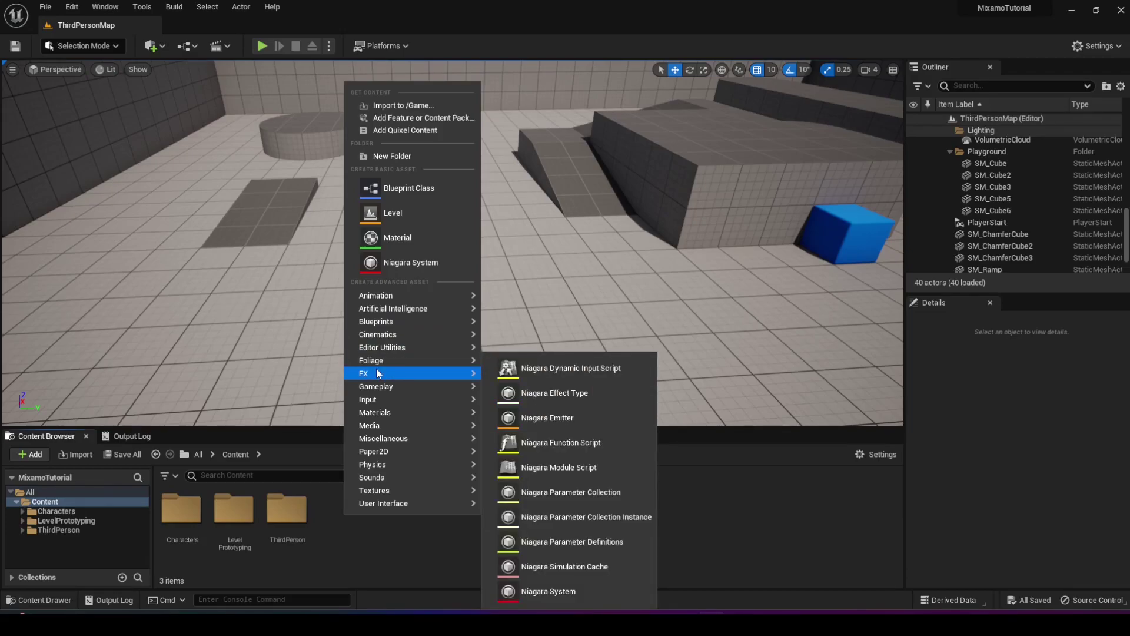
click(403, 158)
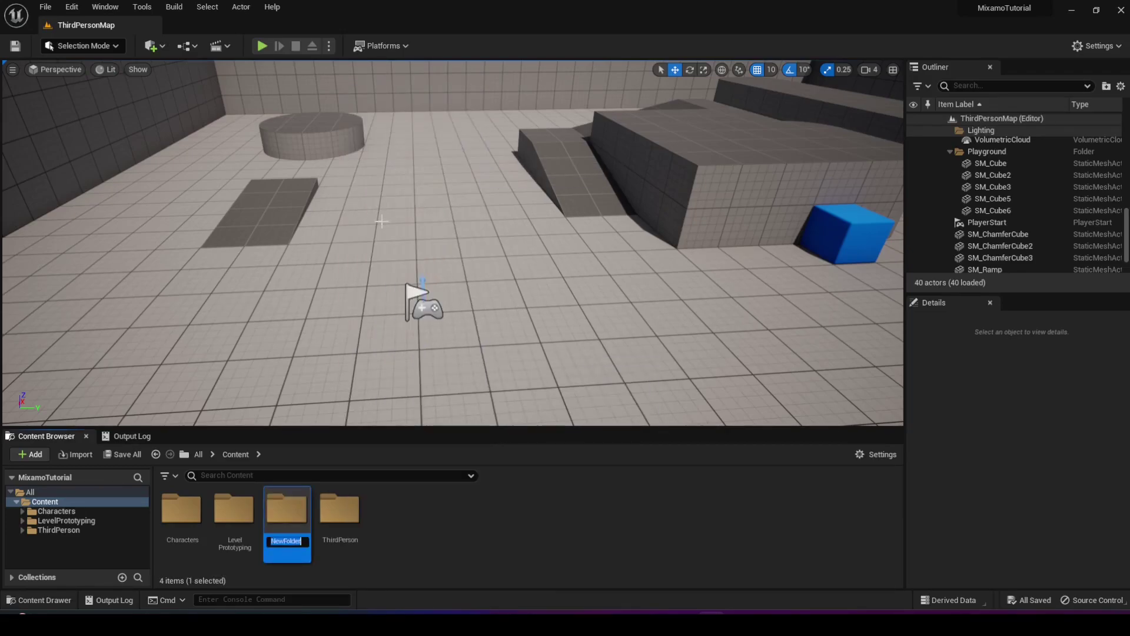
text(Assets)
key(Return)
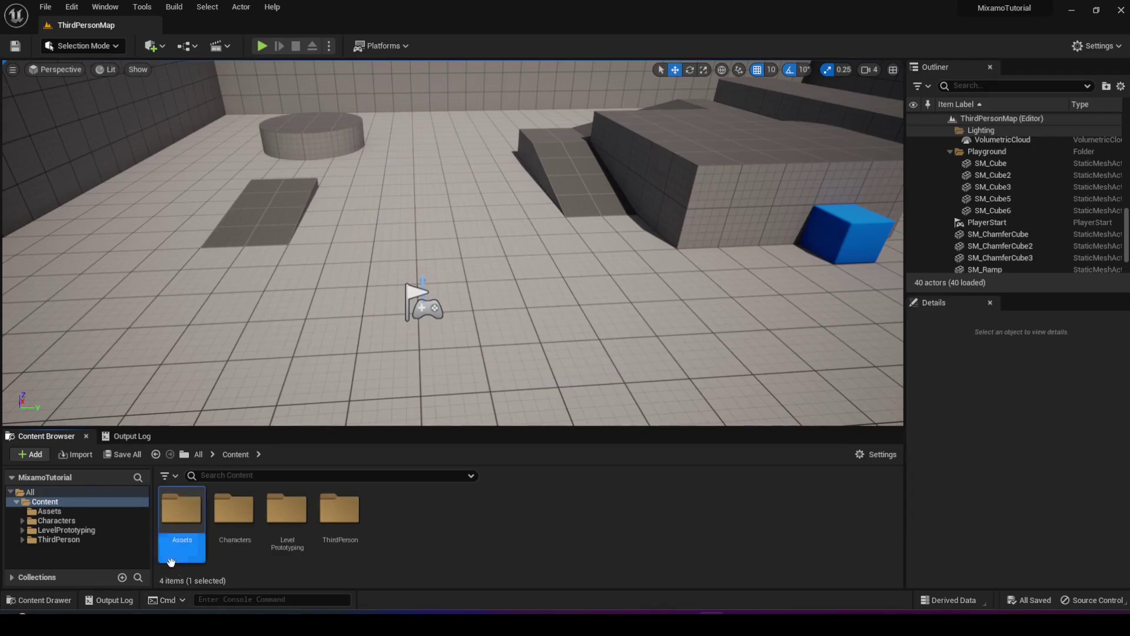
Import X Bot.fbx from Downloads into the Assets folder as a skeletal mesh with no existing skeleton, and clear the import log
double_click(175, 527)
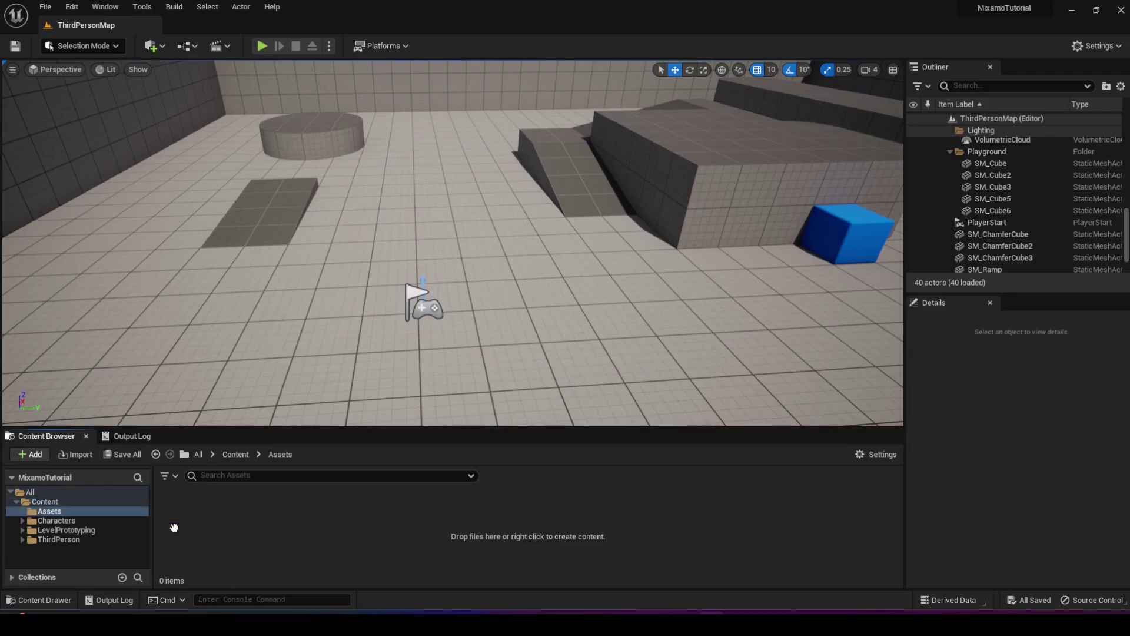
click(80, 455)
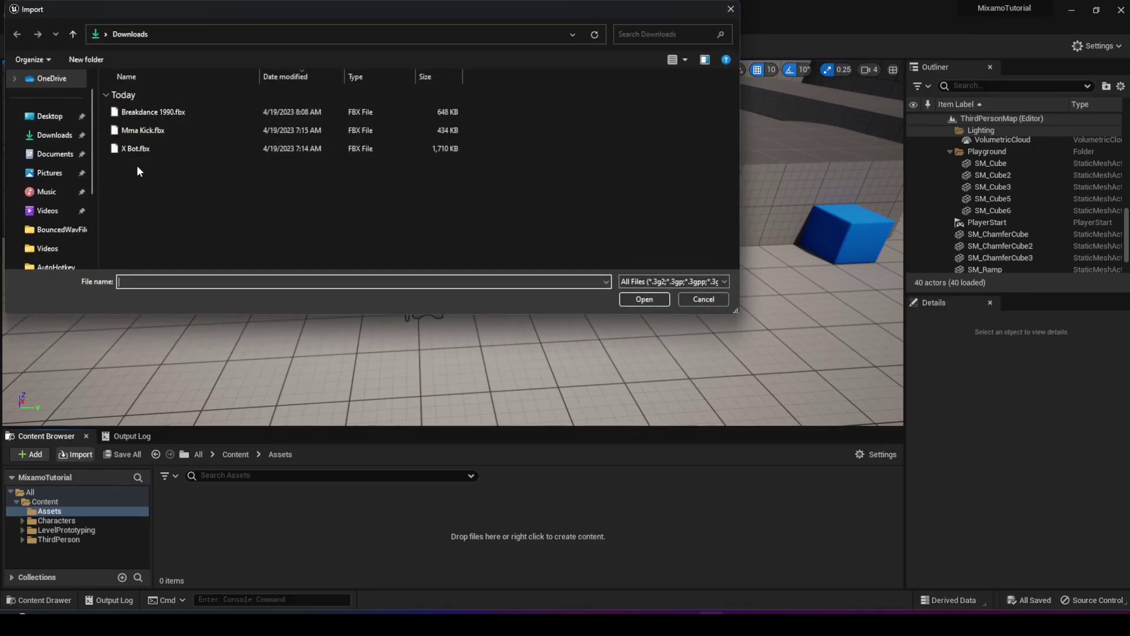
click(143, 151)
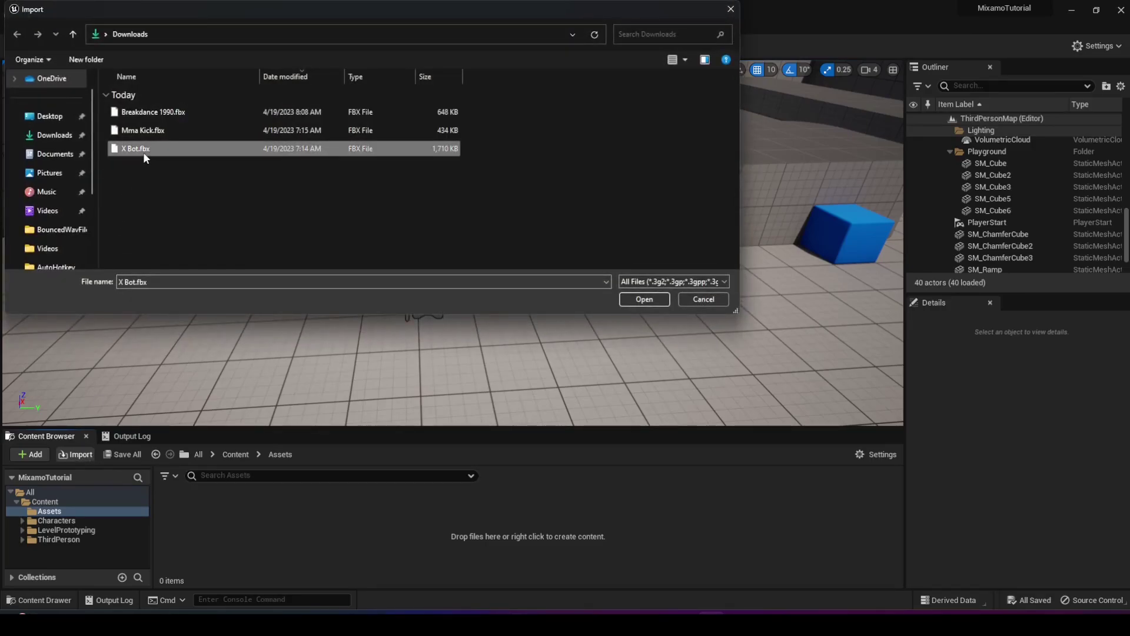
click(648, 299)
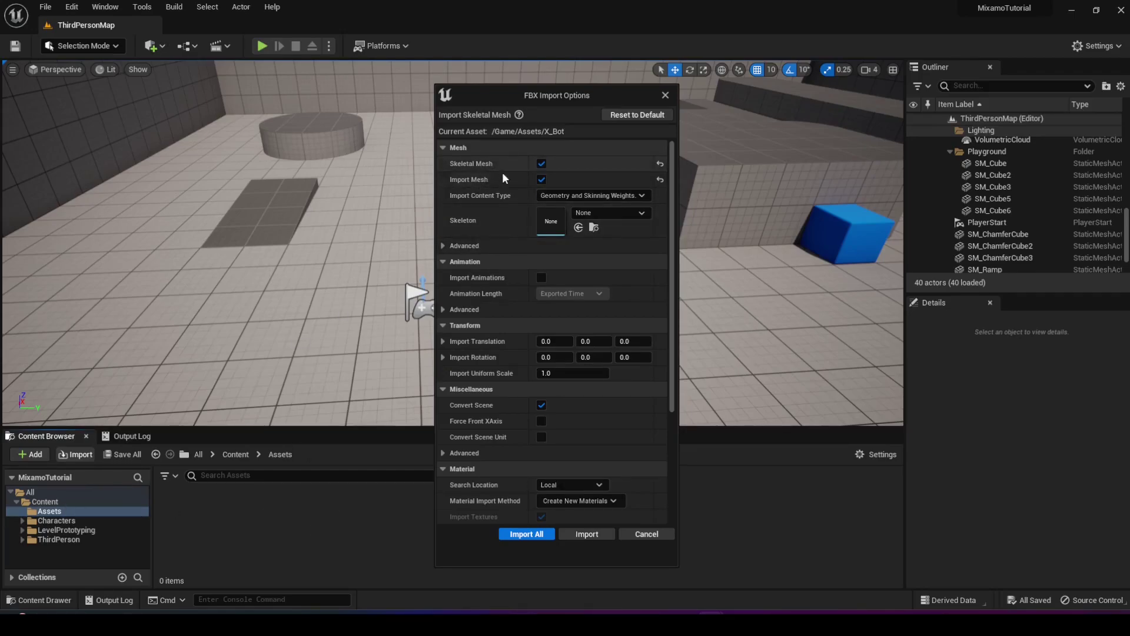
click(576, 536)
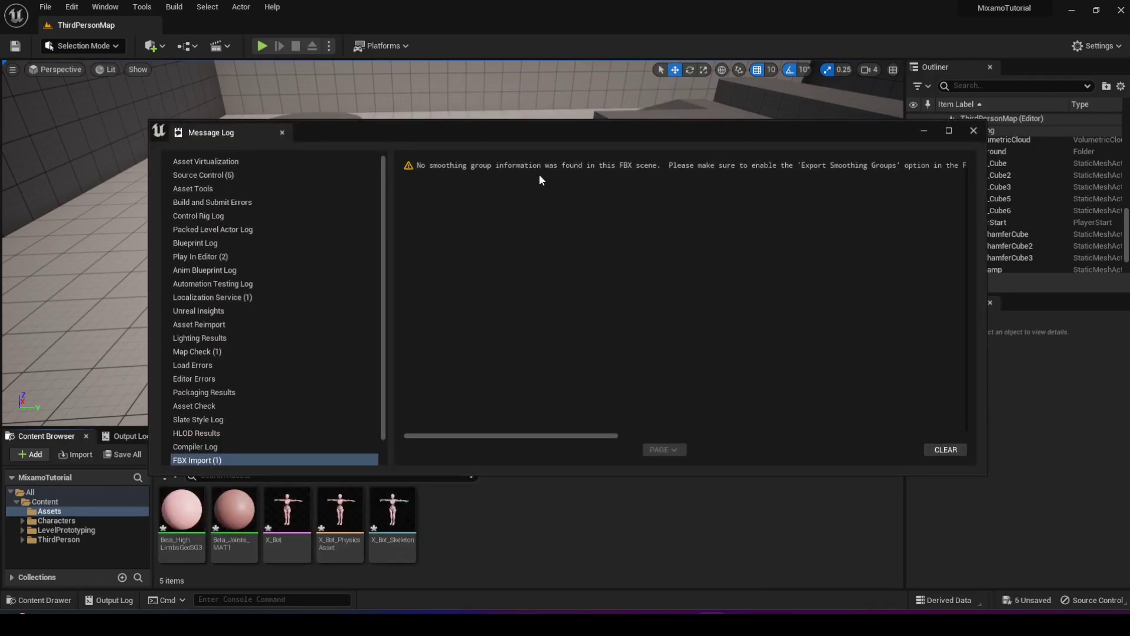
click(941, 450)
click(973, 132)
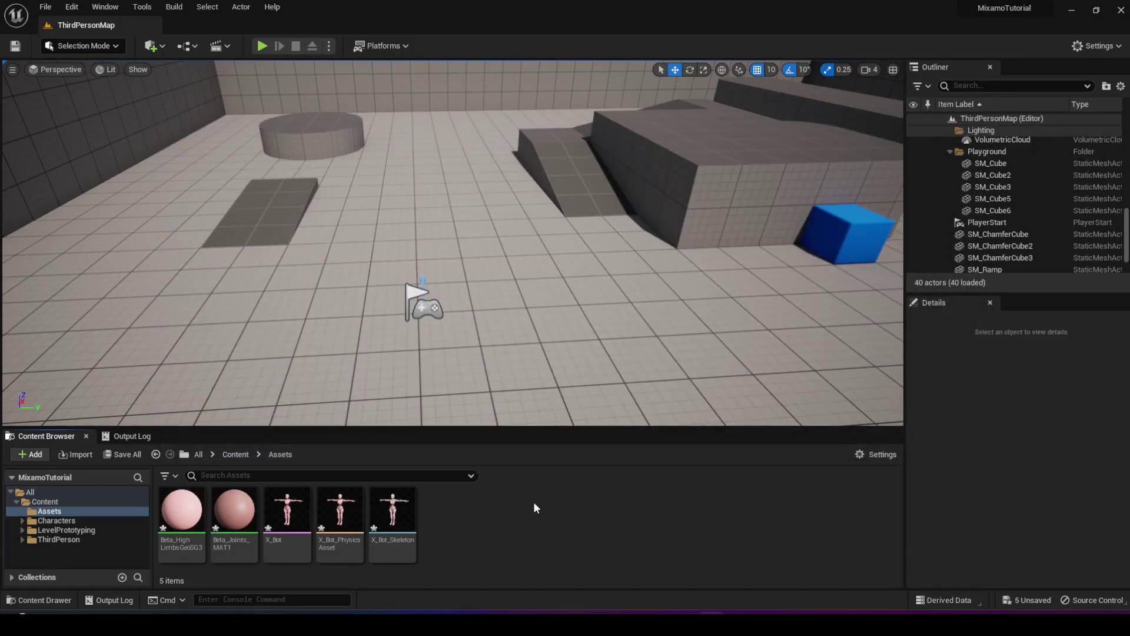
Open the imported X_Bot_Skeleton and examine its bone hierarchy starting from the Hips bone
mouse_move(268, 502)
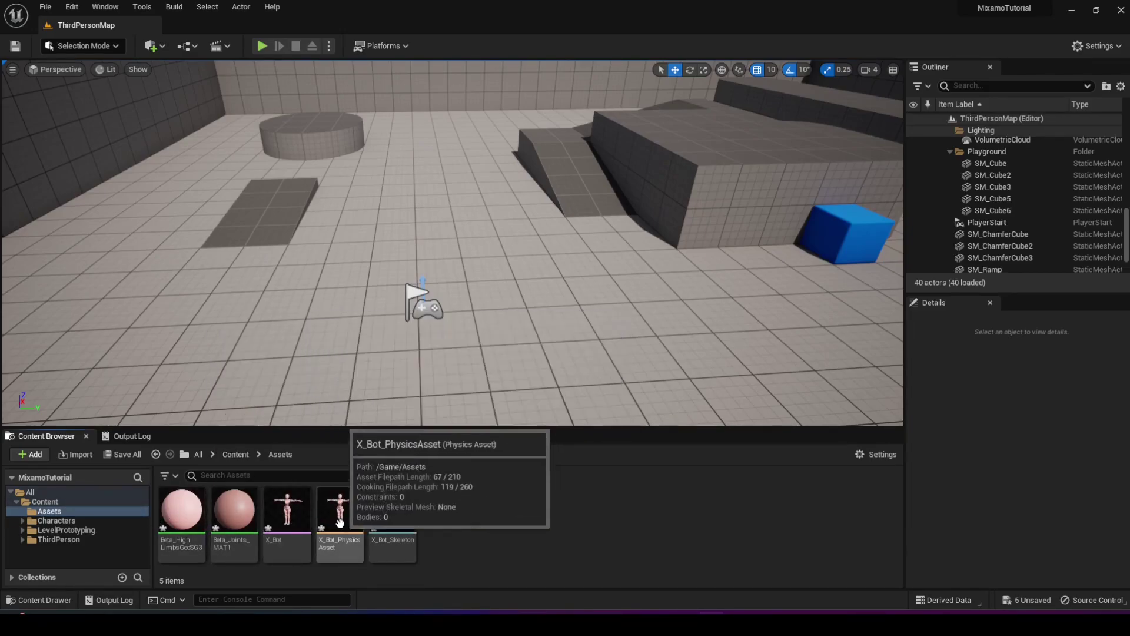
mouse_move(240, 522)
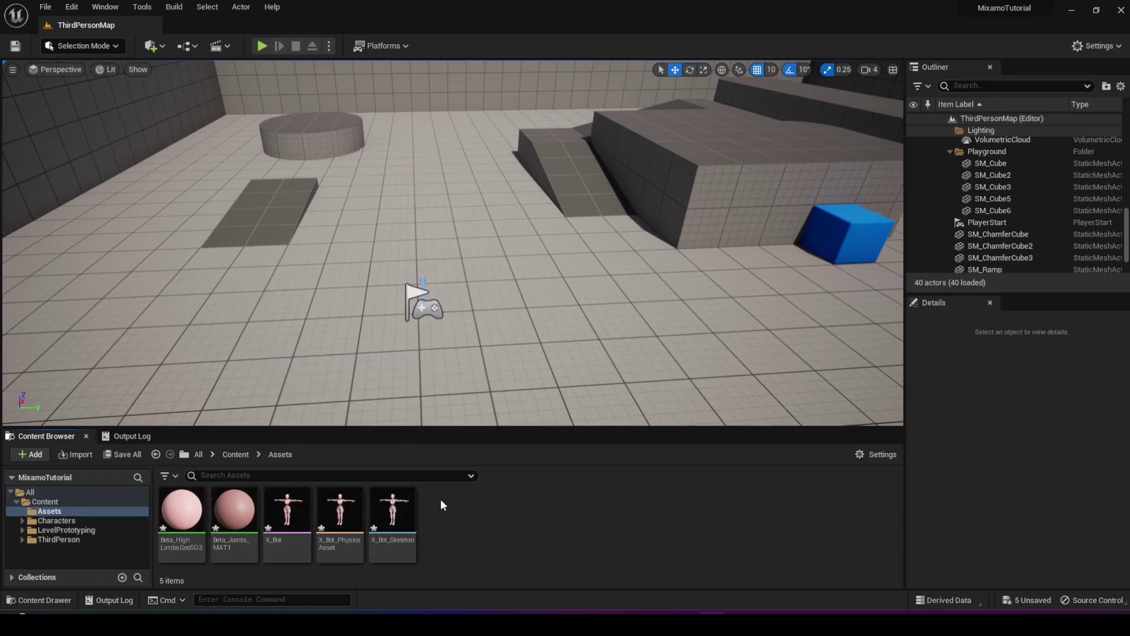
click(386, 507)
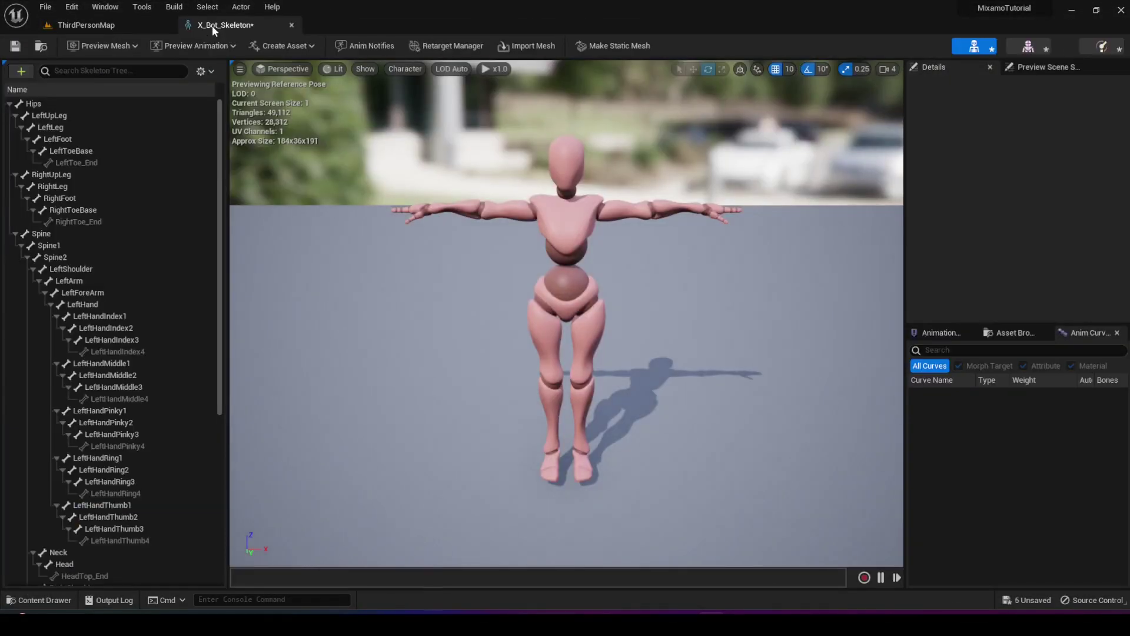
click(58, 104)
scroll(91, 151, down, 2)
scroll(98, 276, down, 6)
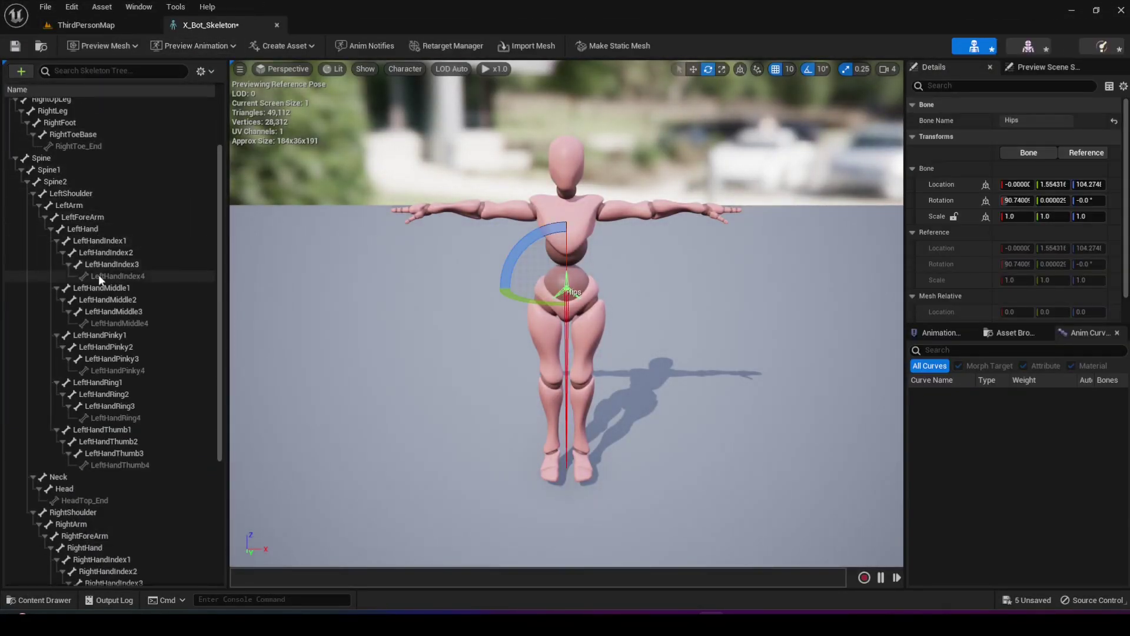
scroll(99, 295, up, 8)
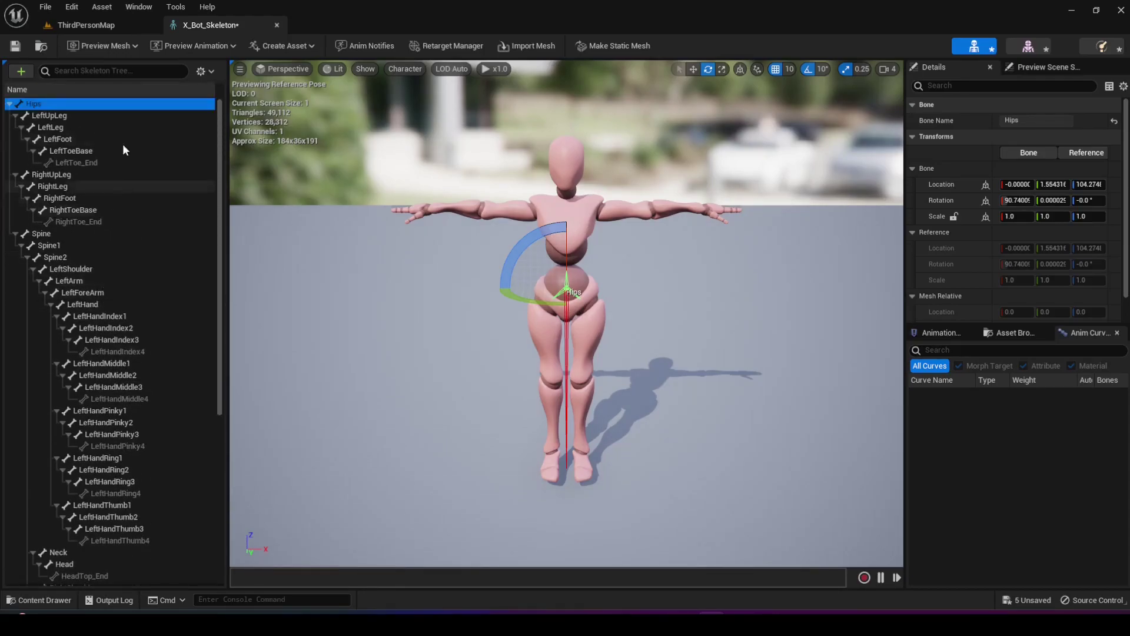
Open the SK_Mannequin skeleton from Mannequins/Meshes and inspect its root, pelvis and spine_01 to spine_05 bones
click(38, 600)
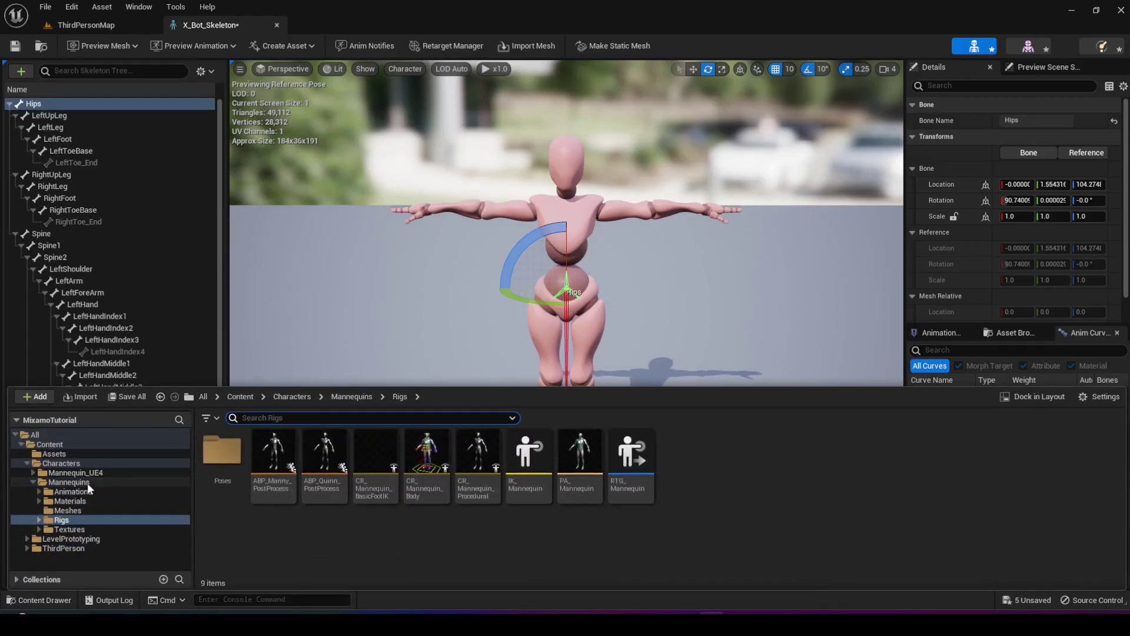
click(80, 511)
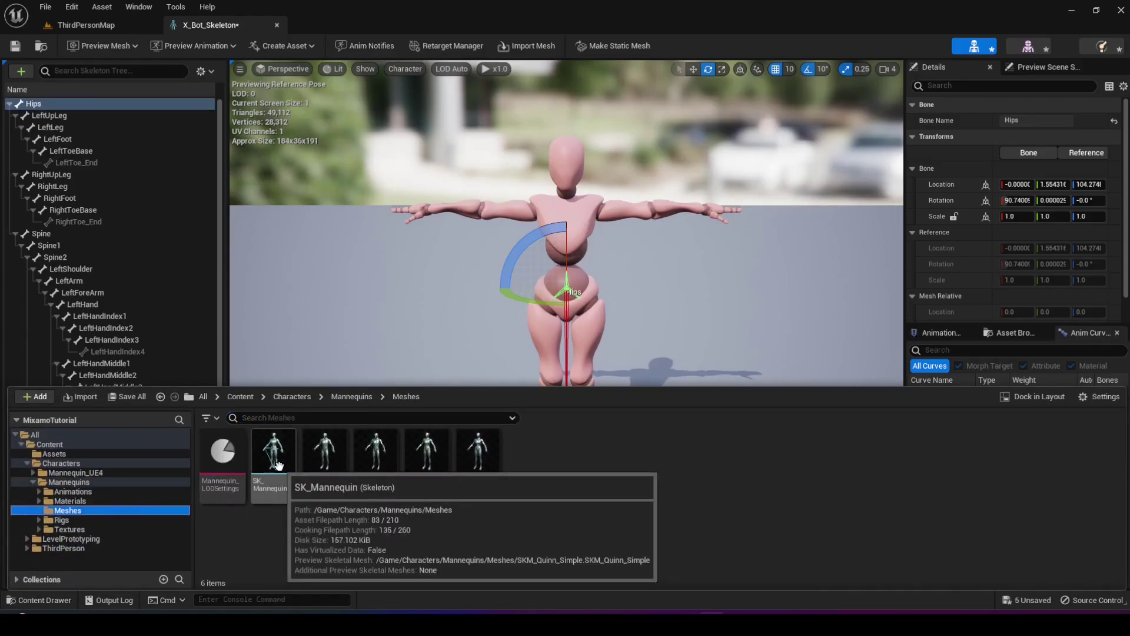
double_click(279, 465)
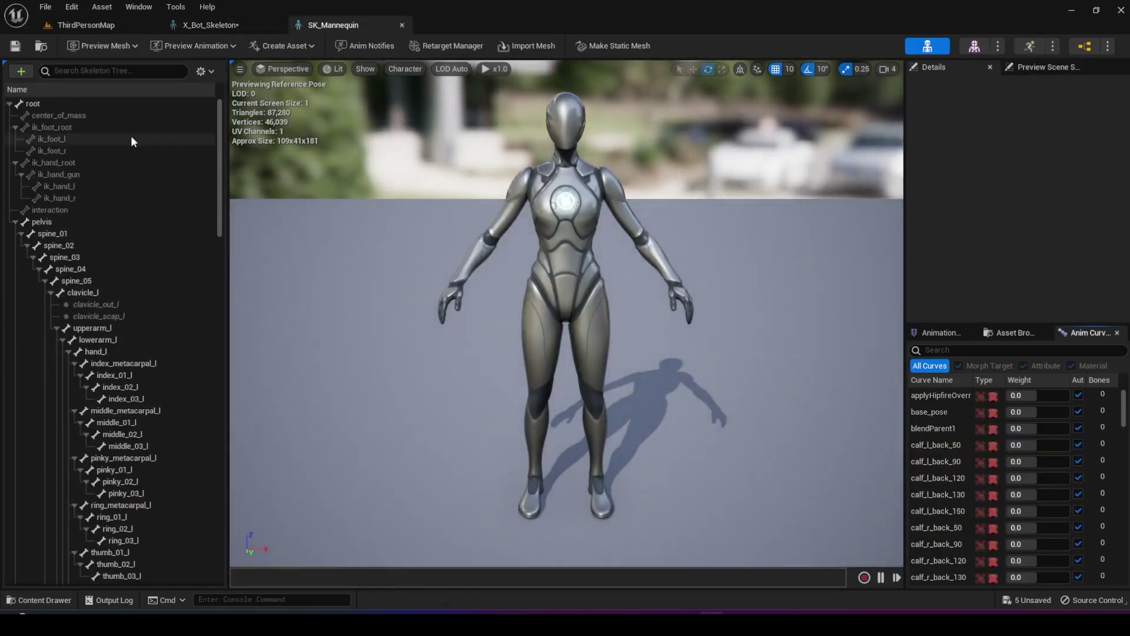
click(28, 105)
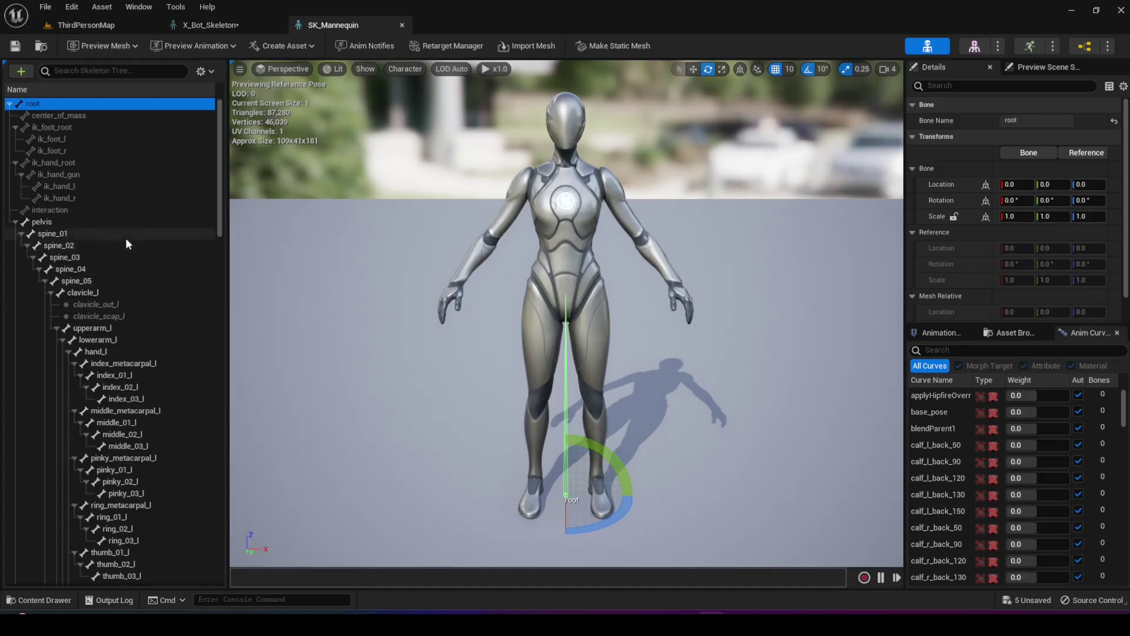
scroll(71, 209, down, 1)
click(58, 204)
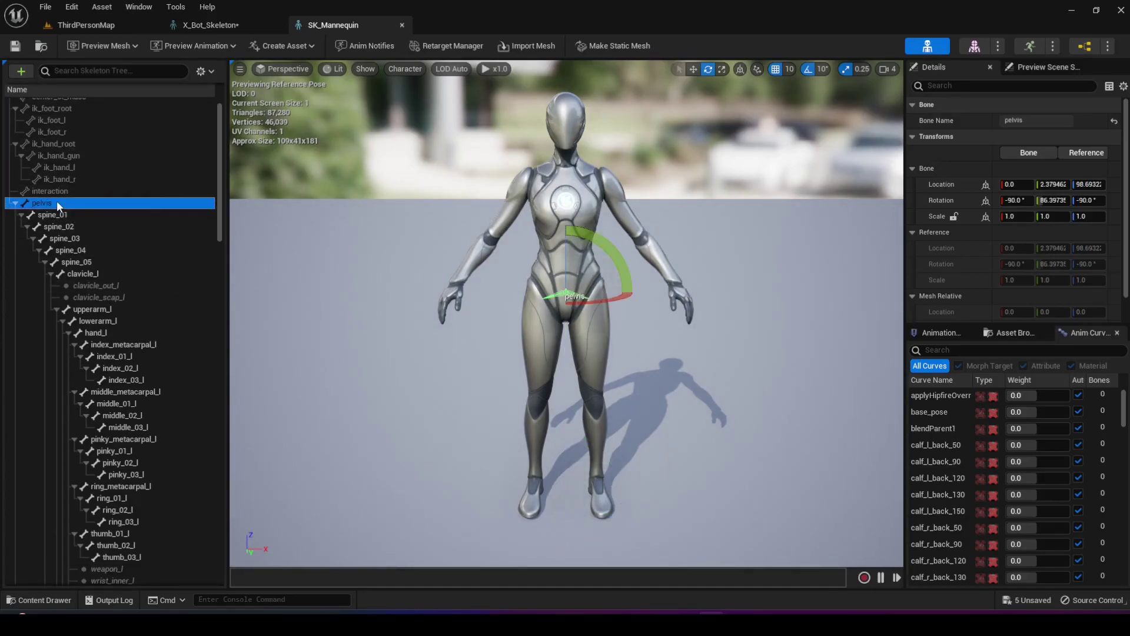
click(56, 215)
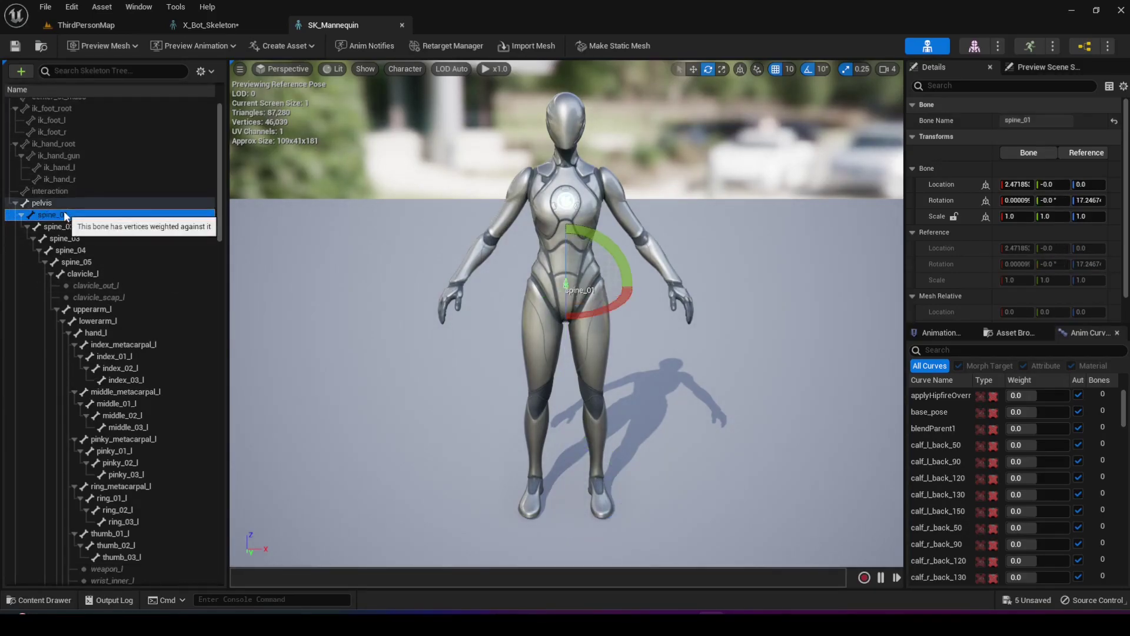
shift+click(76, 261)
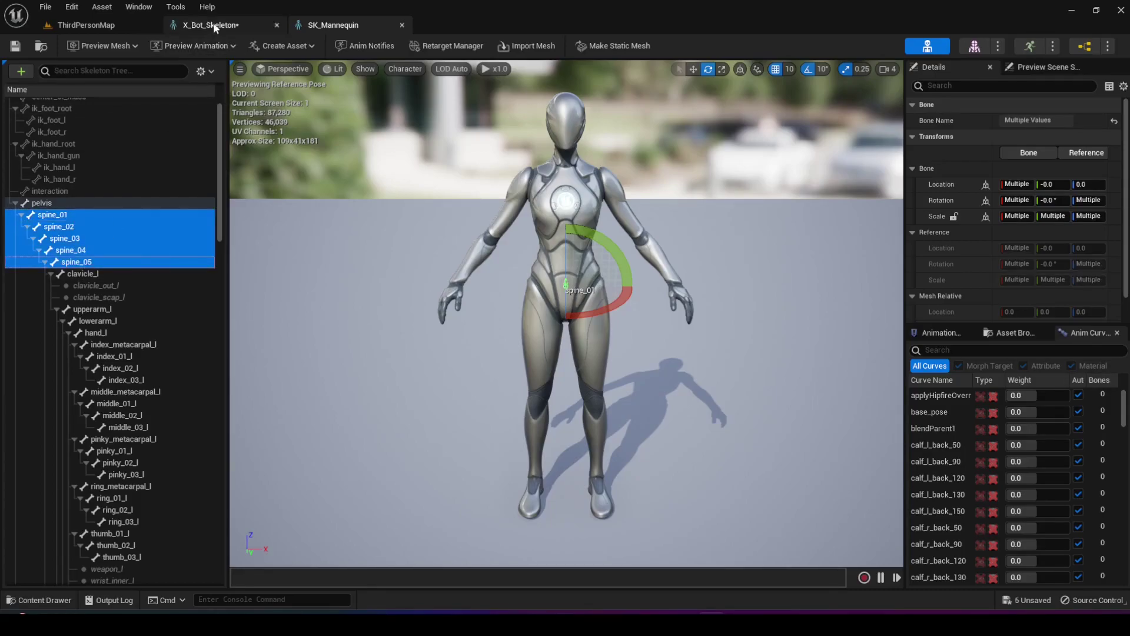
Return to X_Bot_Skeleton and select the bones Spine through Spine2 to compare its spine chain with the mannequin's
click(211, 25)
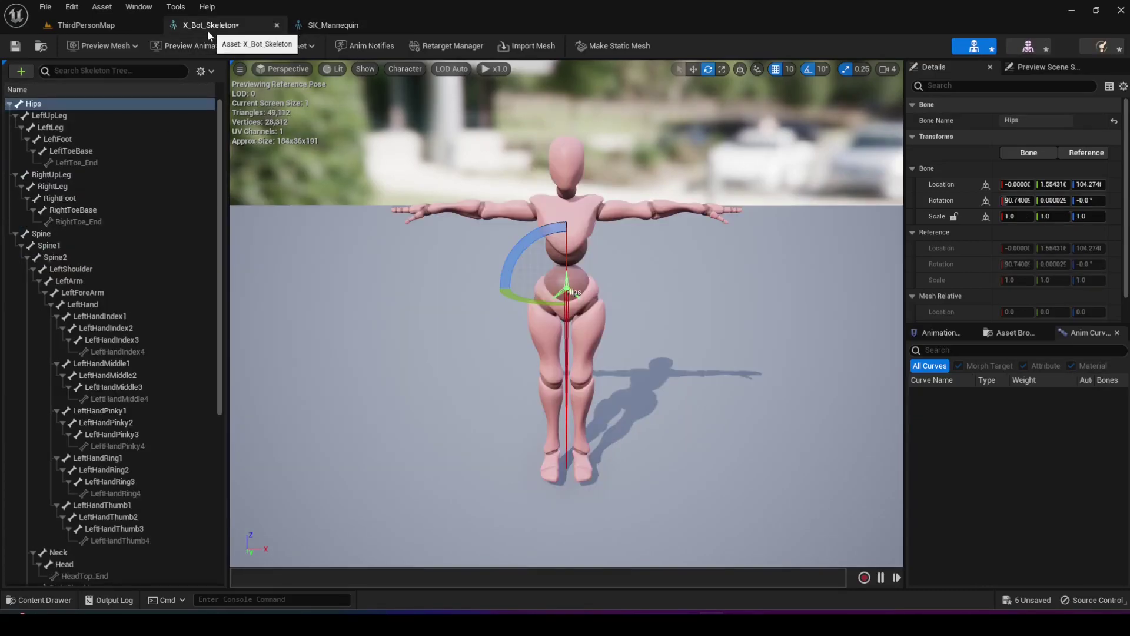
click(47, 236)
shift+click(49, 258)
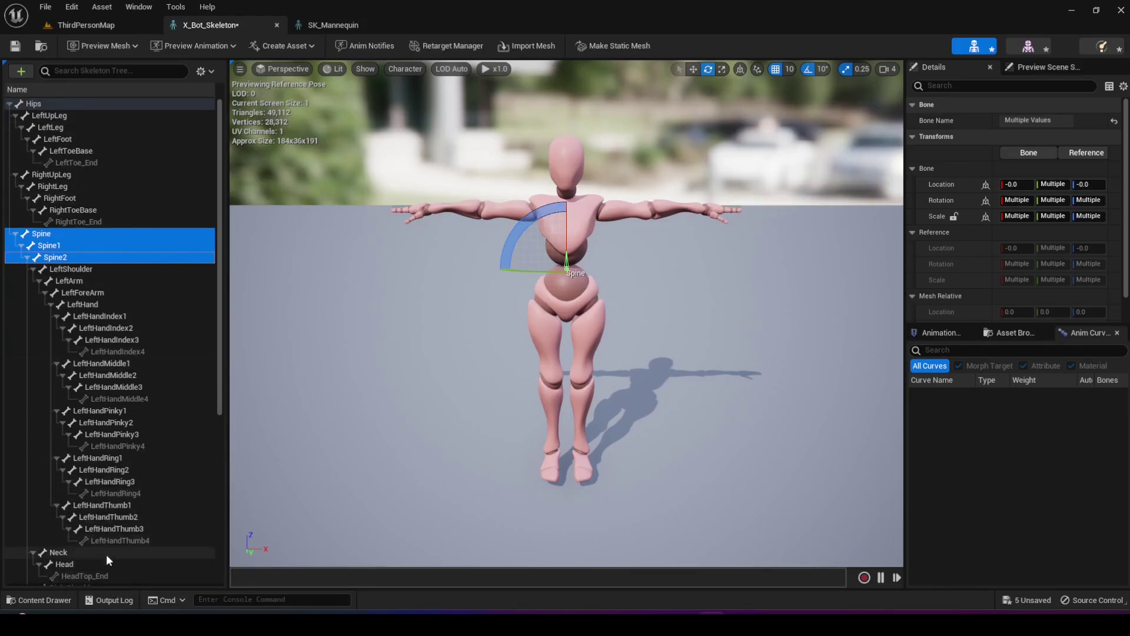
Create an IK Rig for the X_Bot skeletal mesh in the Assets folder and name it IKR_Xbot
click(47, 600)
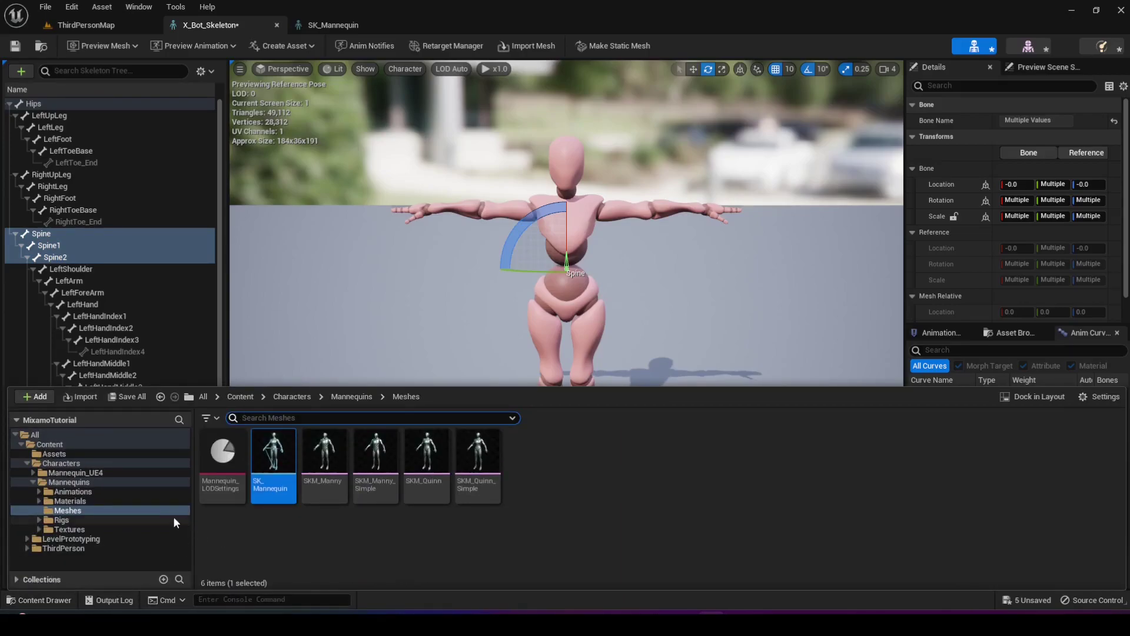
click(54, 453)
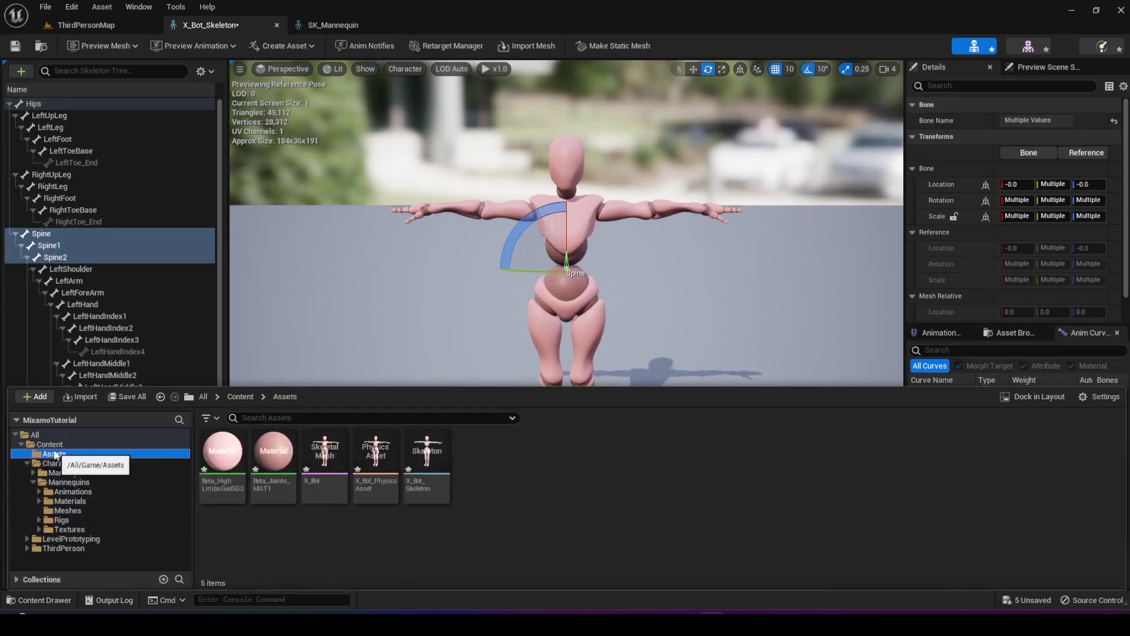
right_click(510, 463)
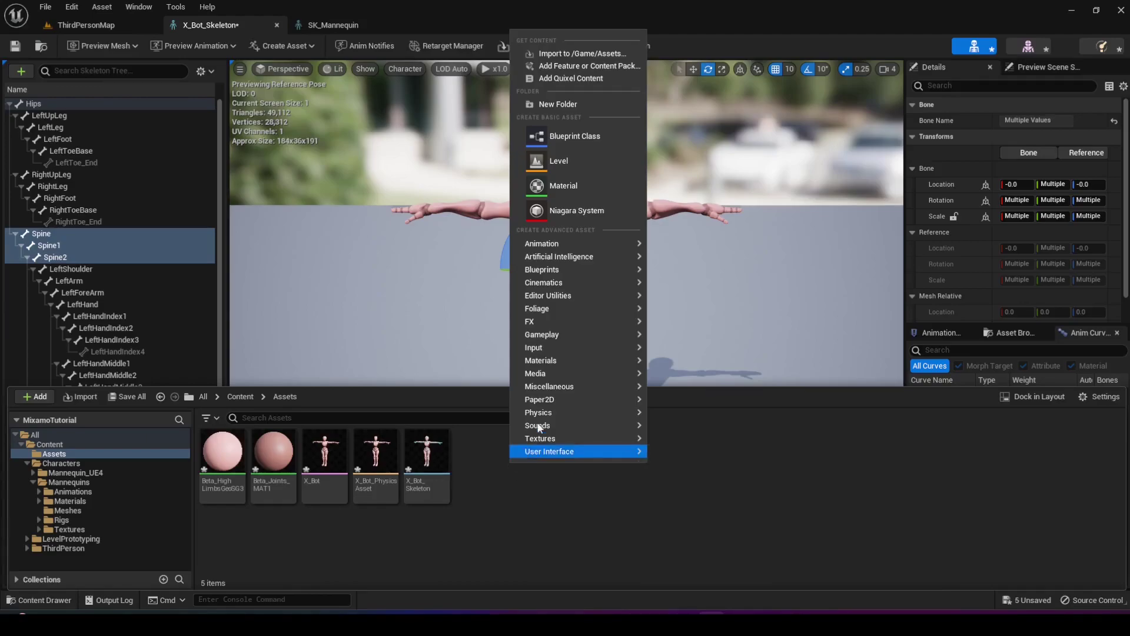
mouse_move(593, 269)
mouse_move(588, 241)
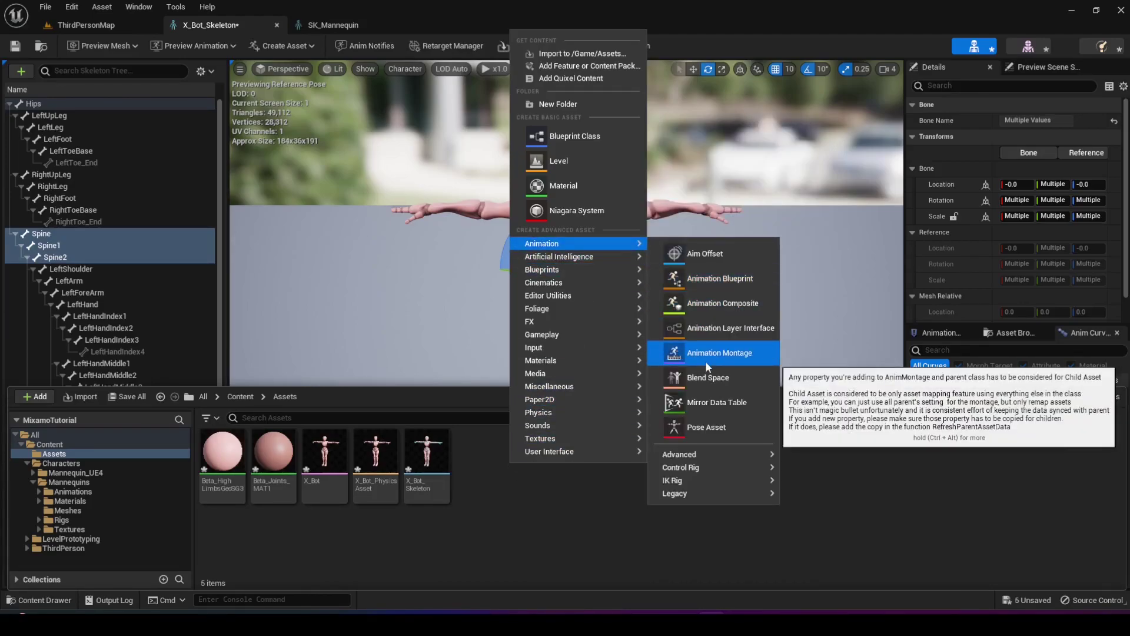
mouse_move(716, 468)
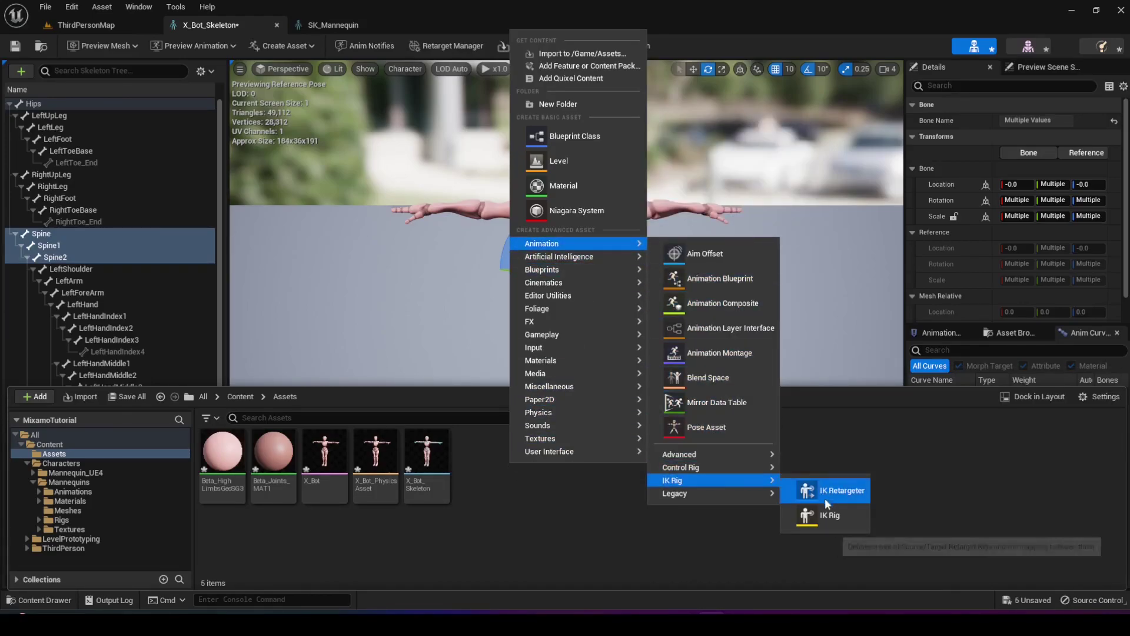
click(829, 516)
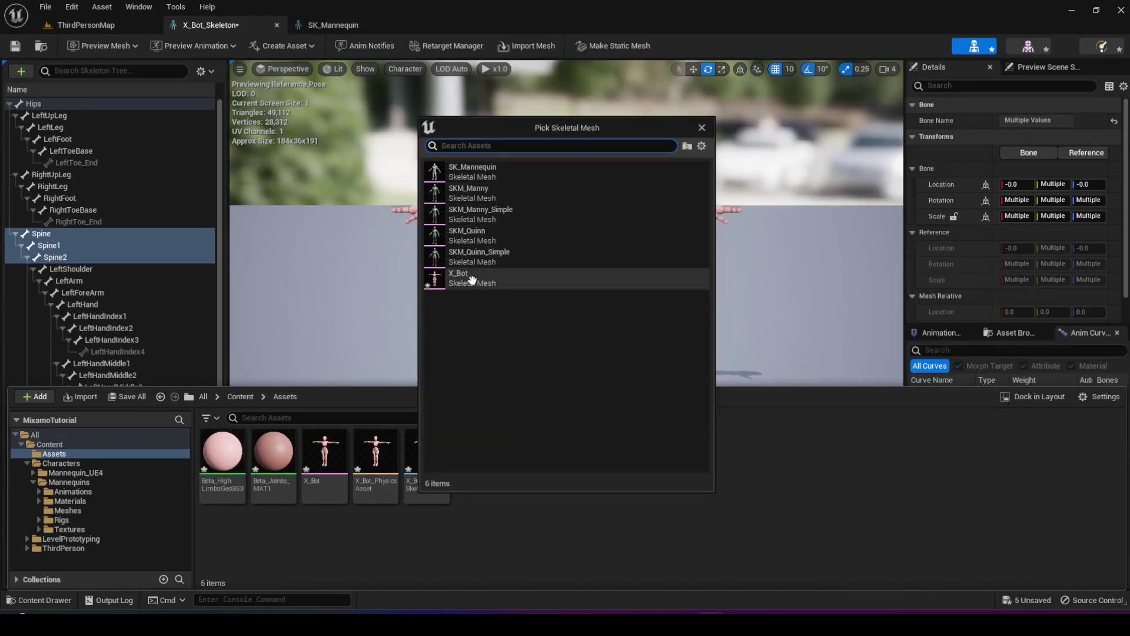
click(465, 280)
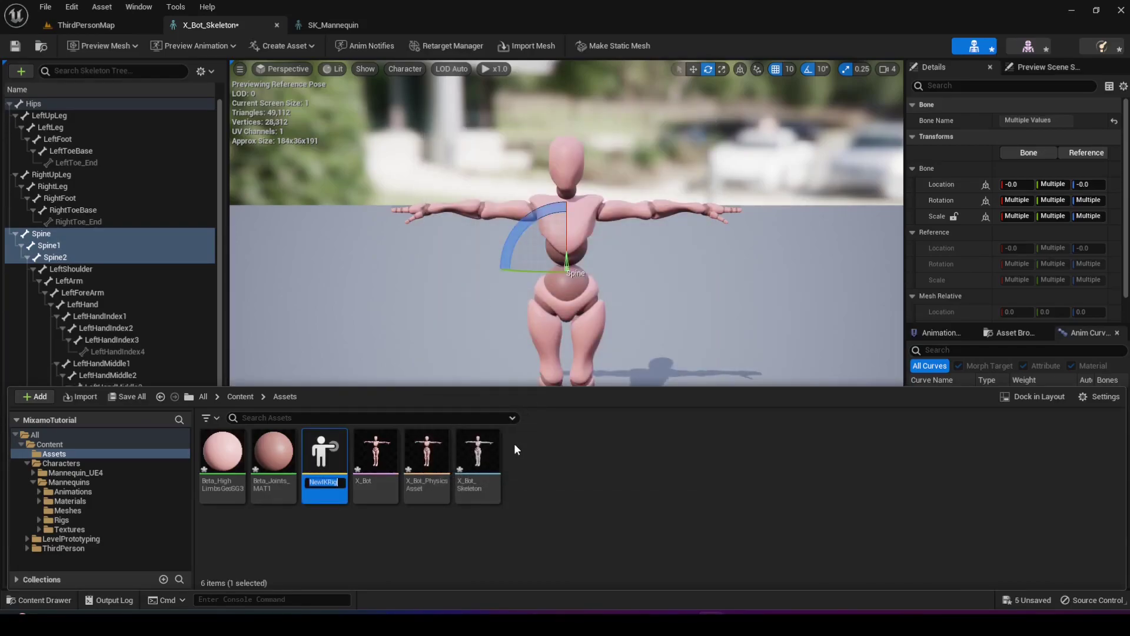
key(BackSpace)
text(IKR_Xbot)
key(Return)
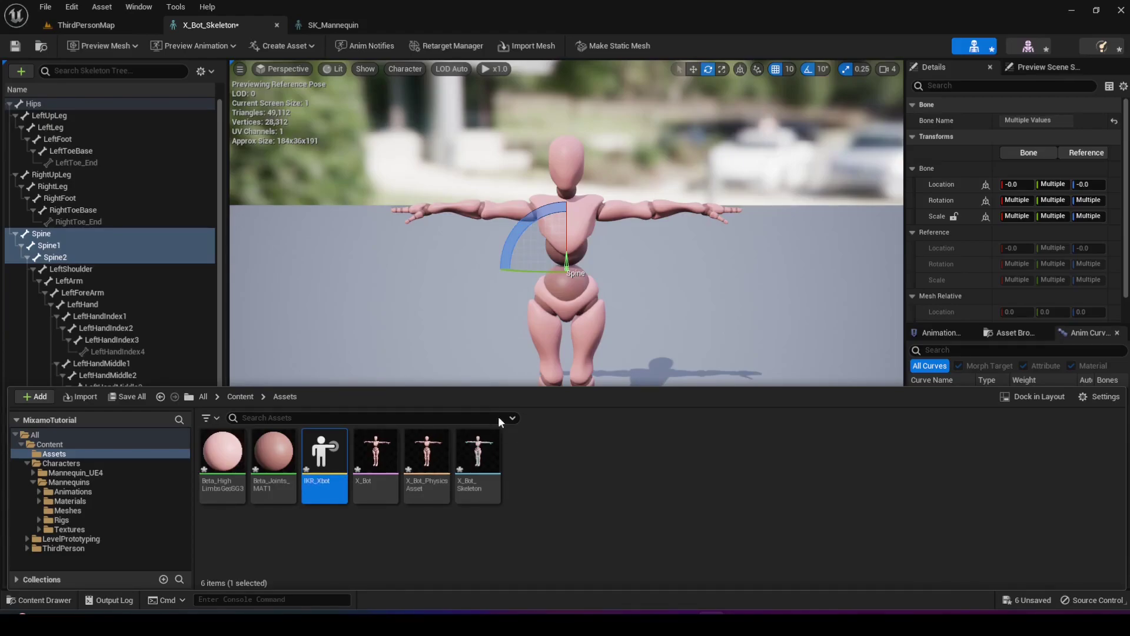
Open the new IKR_Xbot rig with a wider viewport, and open the IK_Mannequin rig from the Mannequins/Rigs folder
double_click(322, 456)
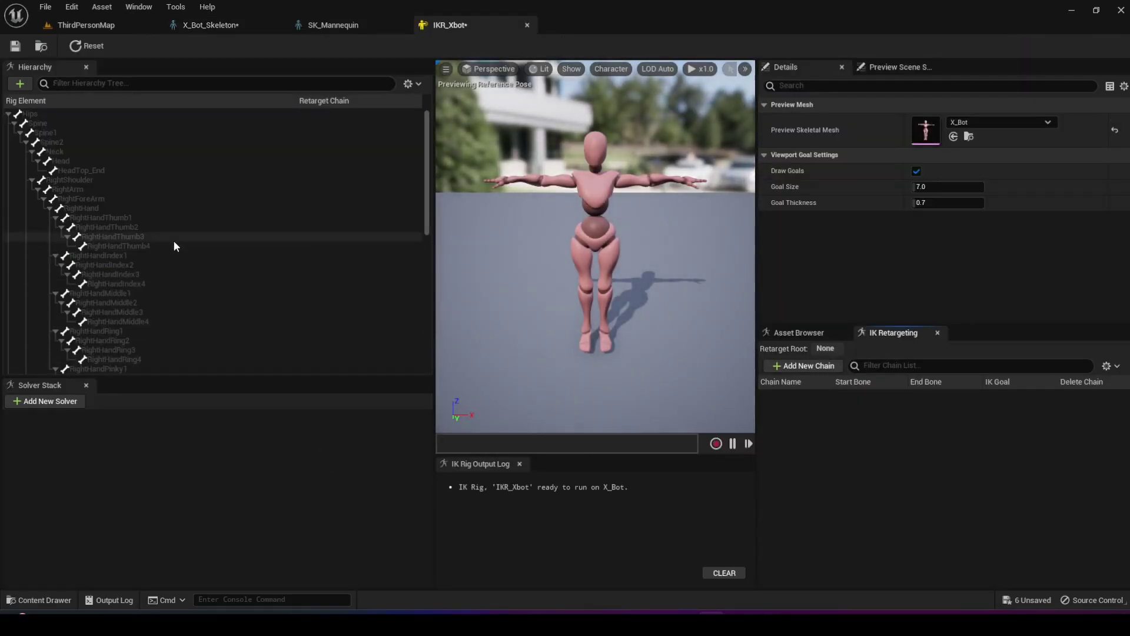
drag(434, 235, 353, 244)
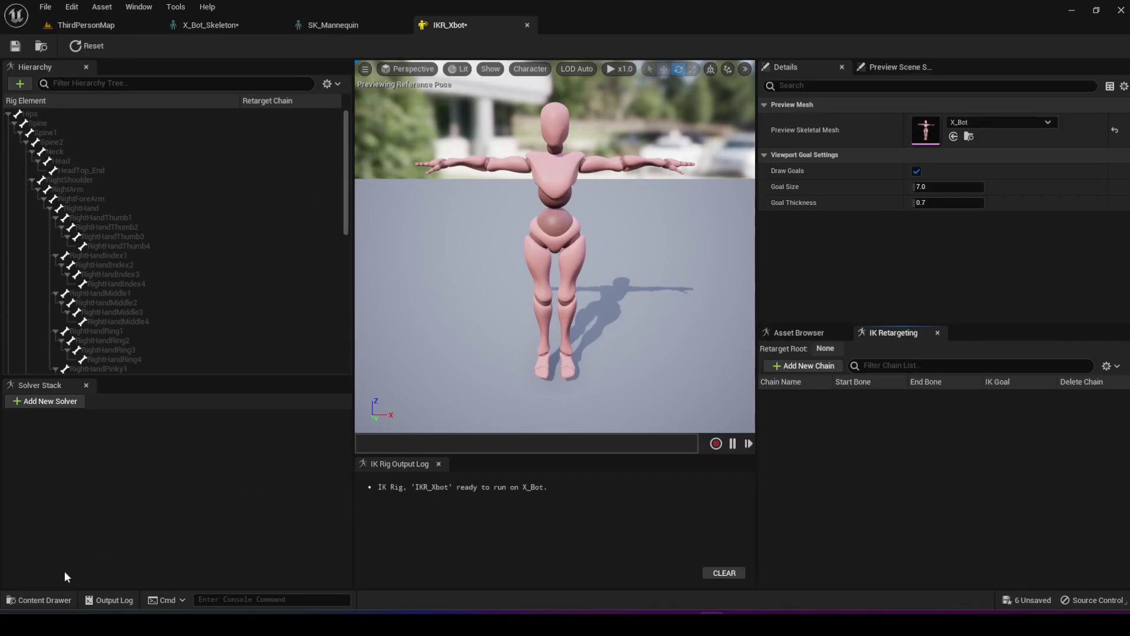
click(37, 599)
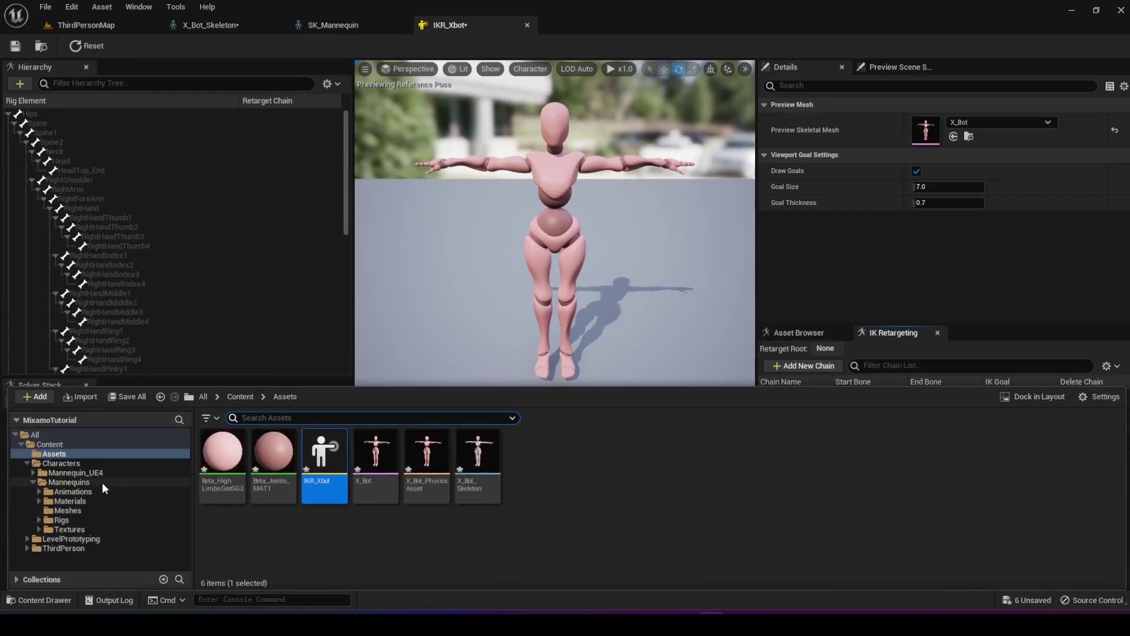
click(79, 519)
click(386, 537)
double_click(519, 490)
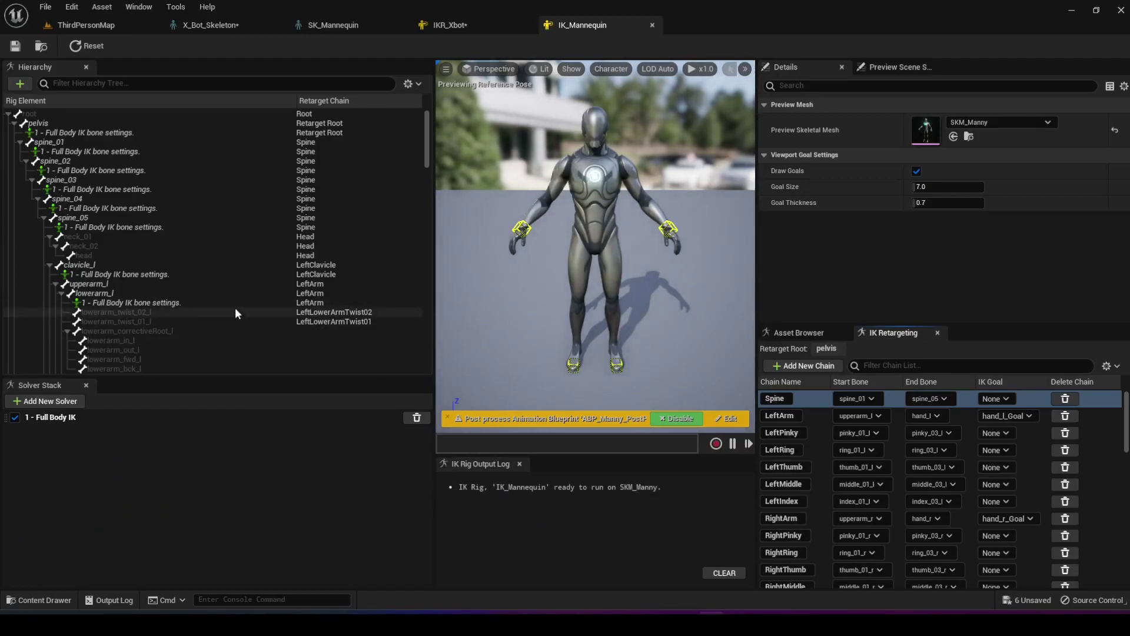
Examine how the IK_Mannequin bones are assigned to retarget chains in the hierarchy and in the chain list
scroll(199, 203, down, 2)
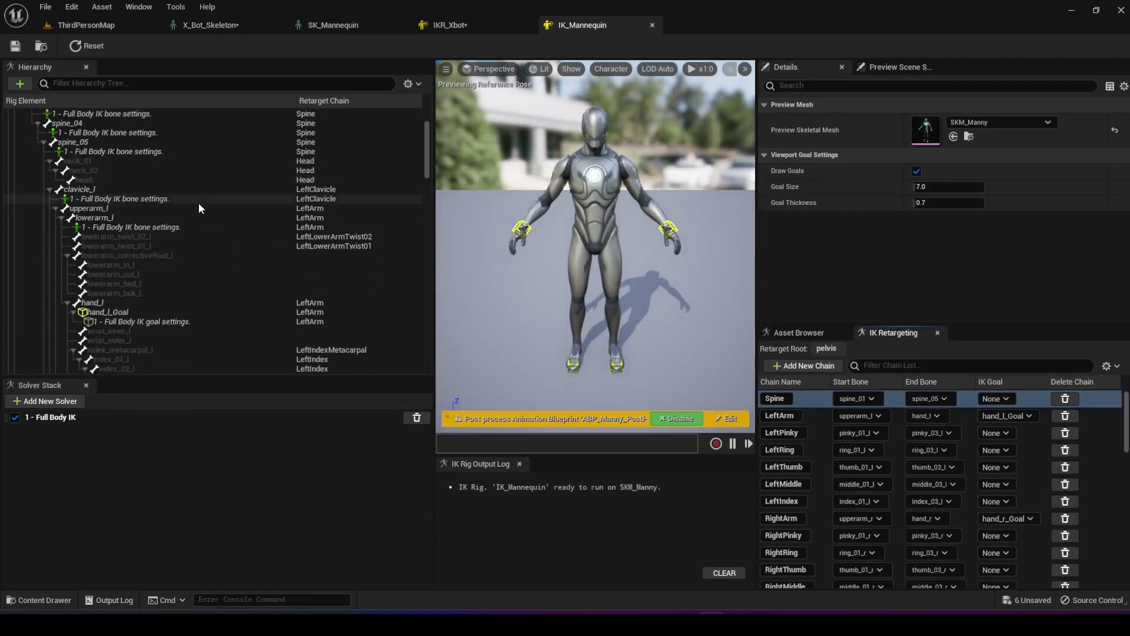
scroll(198, 203, down, 3)
scroll(129, 216, down, 6)
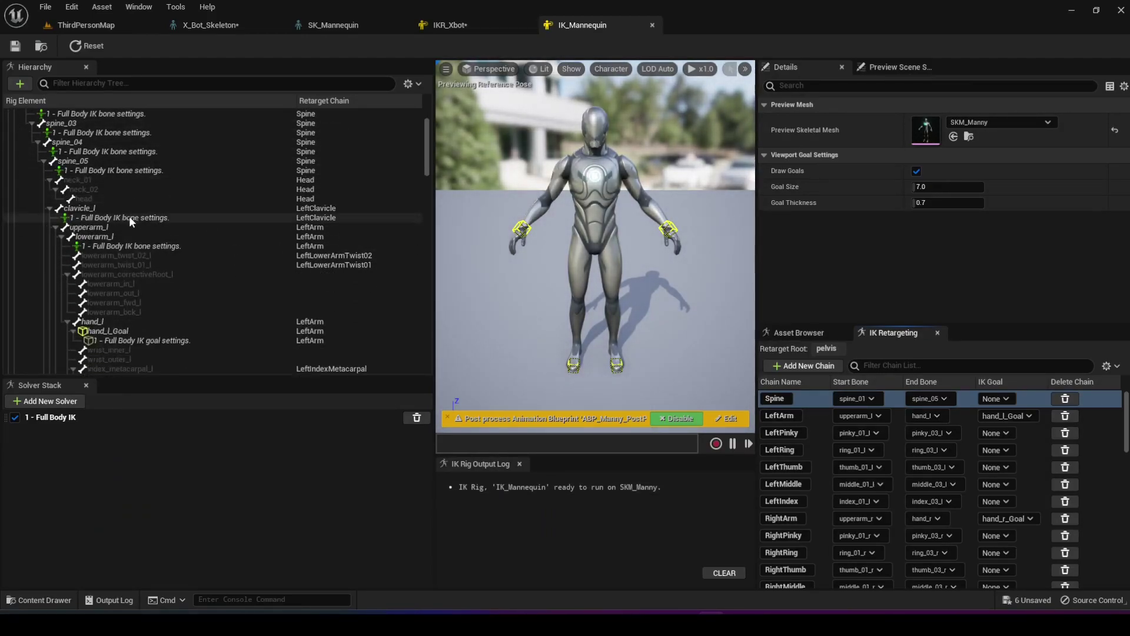
scroll(129, 216, down, 4)
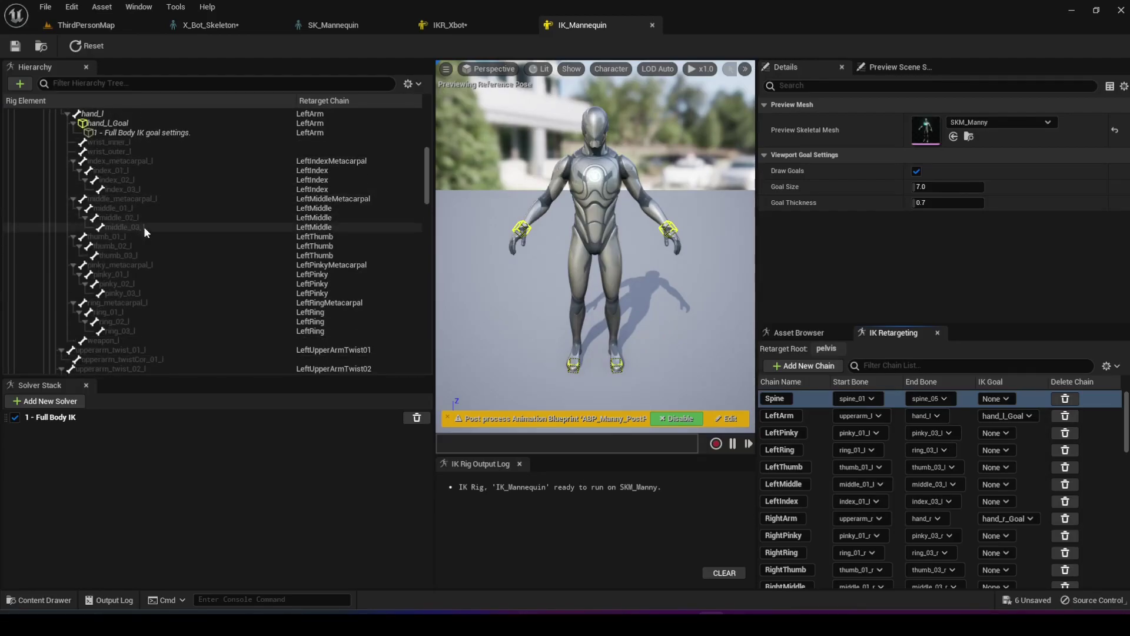
scroll(836, 436, down, 1)
scroll(835, 436, up, 1)
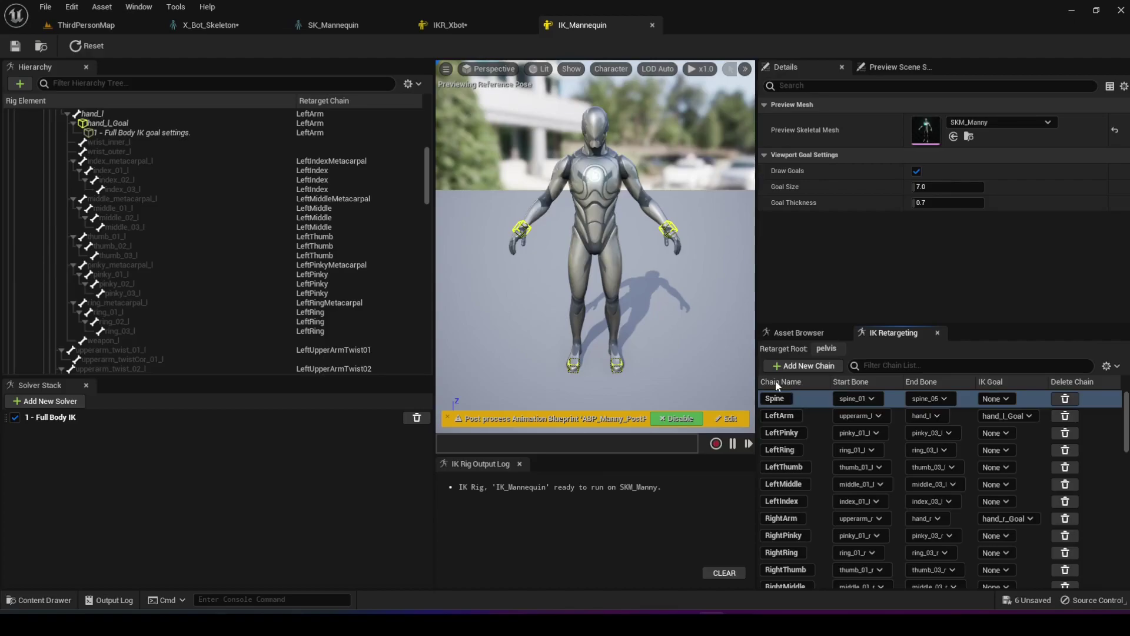
scroll(871, 430, down, 1)
scroll(882, 438, down, 3)
scroll(883, 440, up, 4)
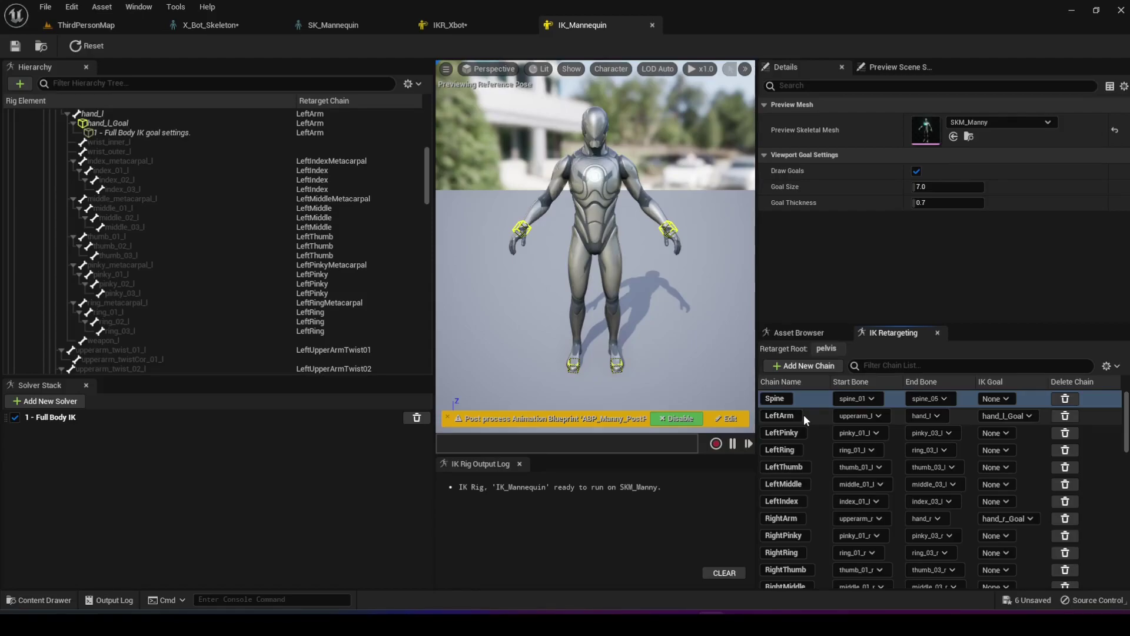
Compare the spine bones by selecting Spine2 in IKR_Xbot and spine_01 through spine_05 in IK_Mannequin
click(450, 25)
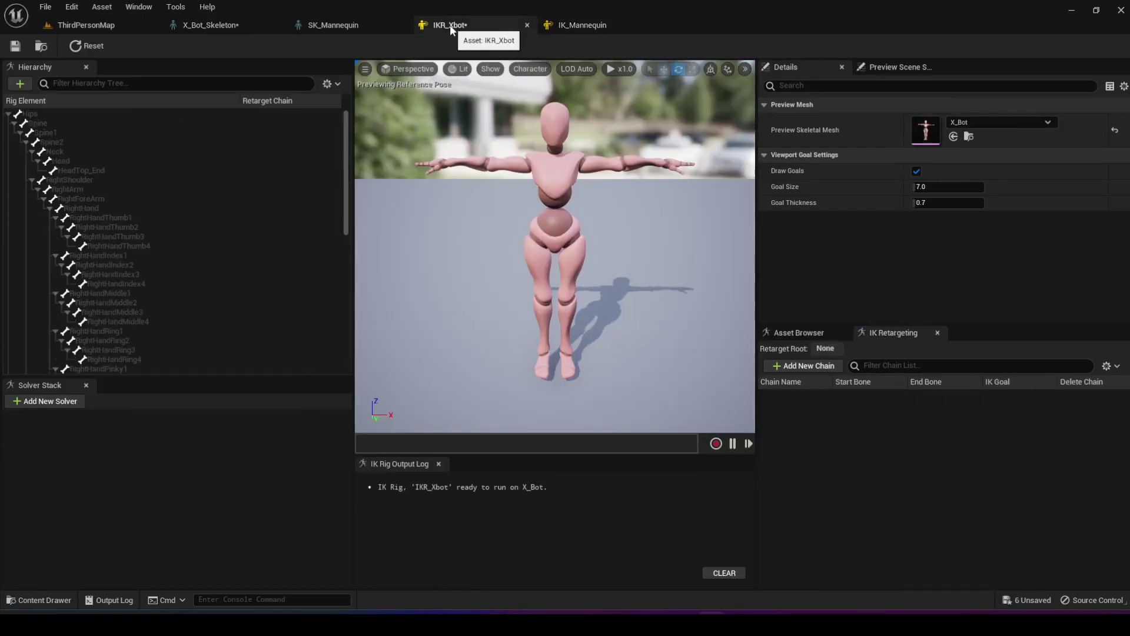
click(111, 142)
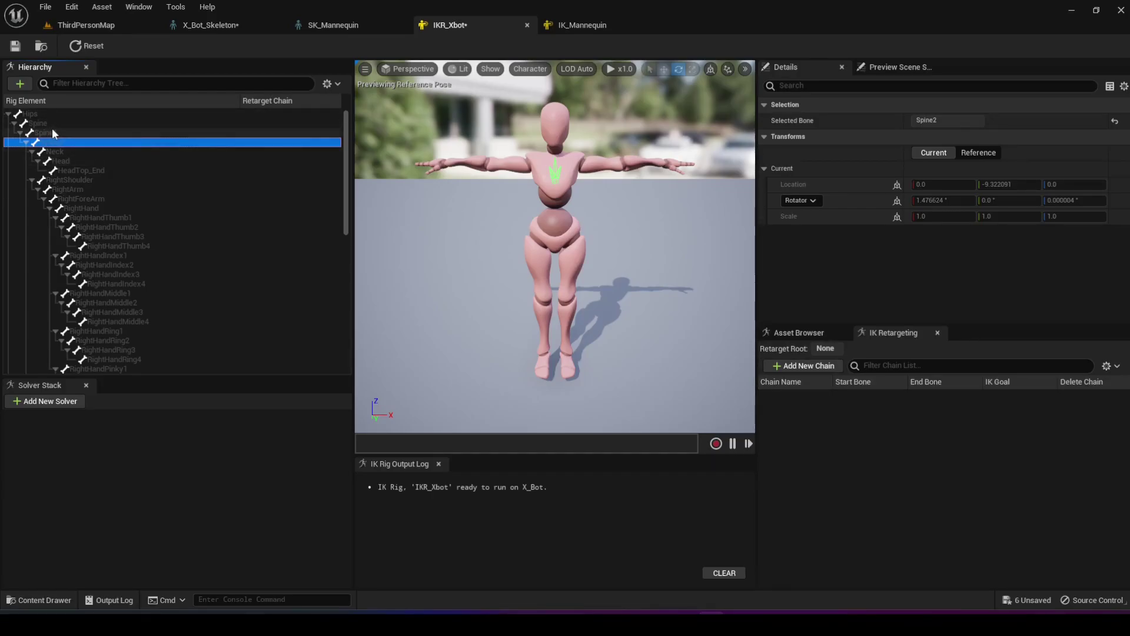
click(587, 31)
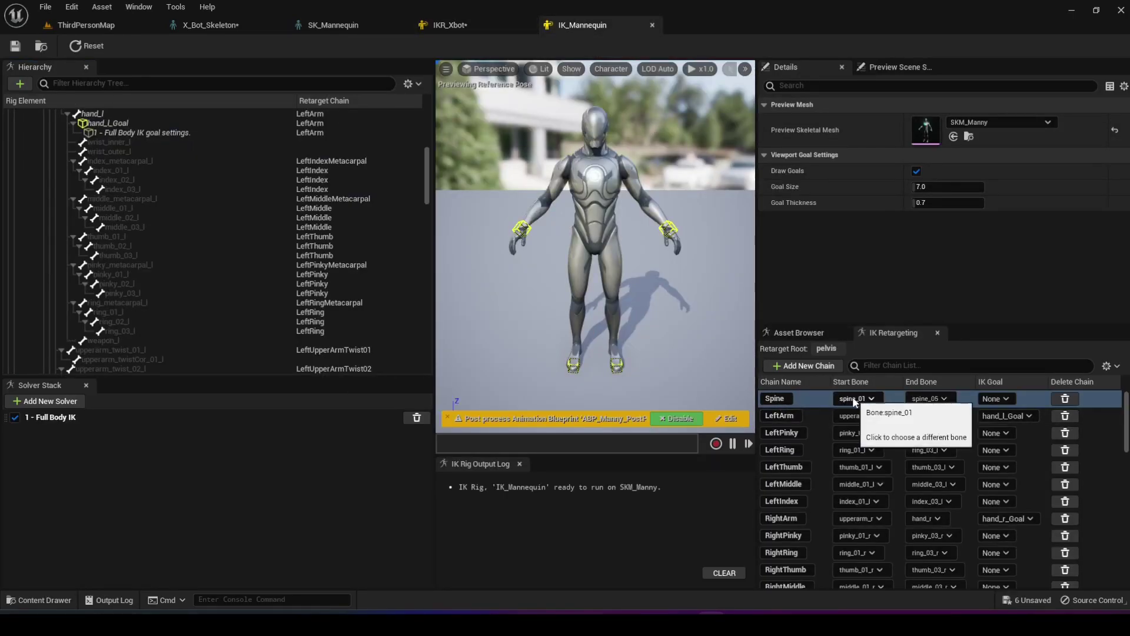
scroll(207, 237, up, 10)
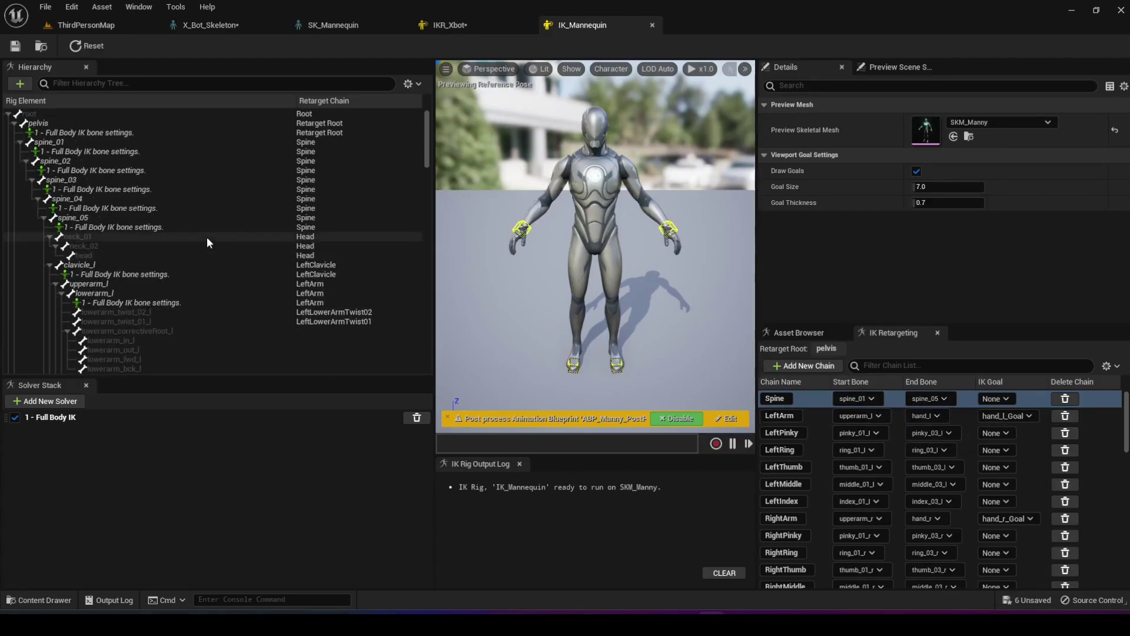
click(58, 143)
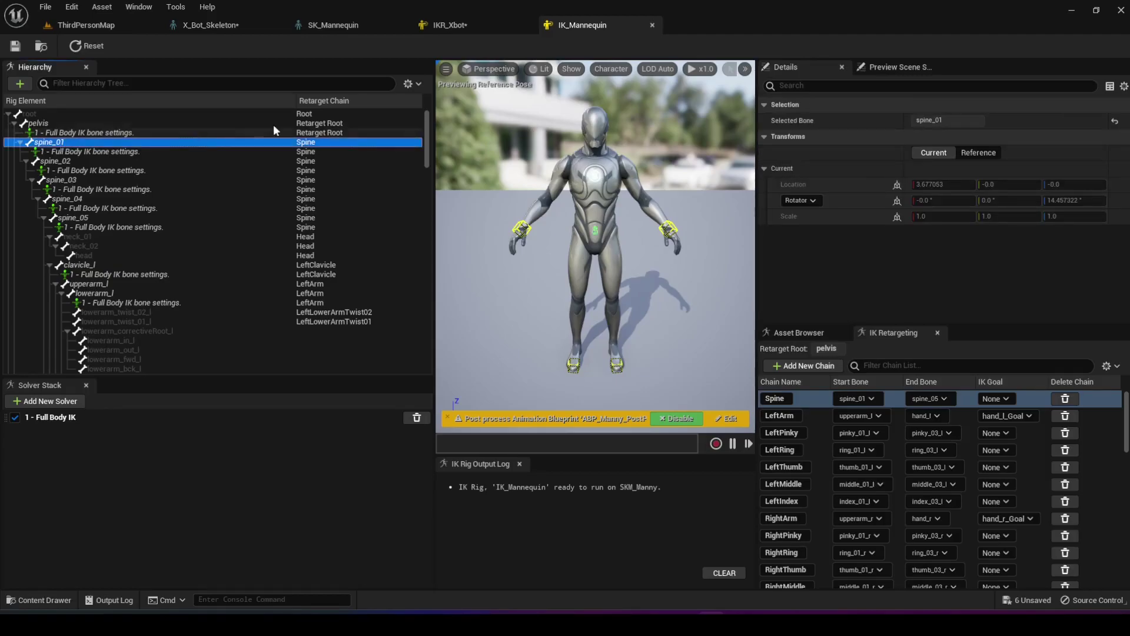
click(611, 69)
mouse_move(624, 127)
click(125, 140)
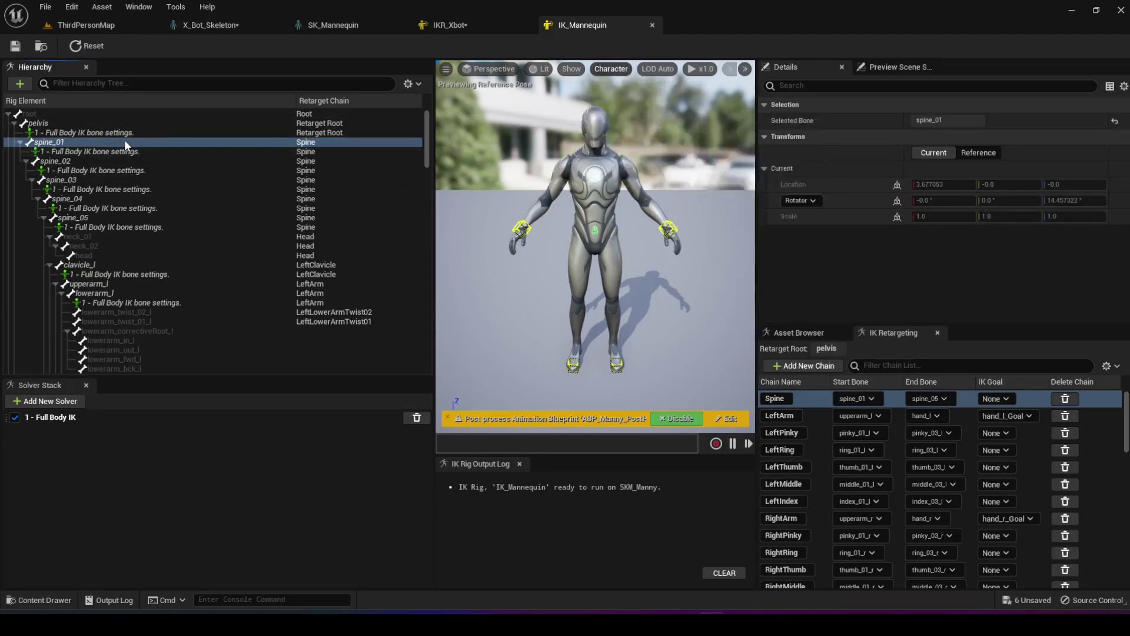
shift+click(88, 164)
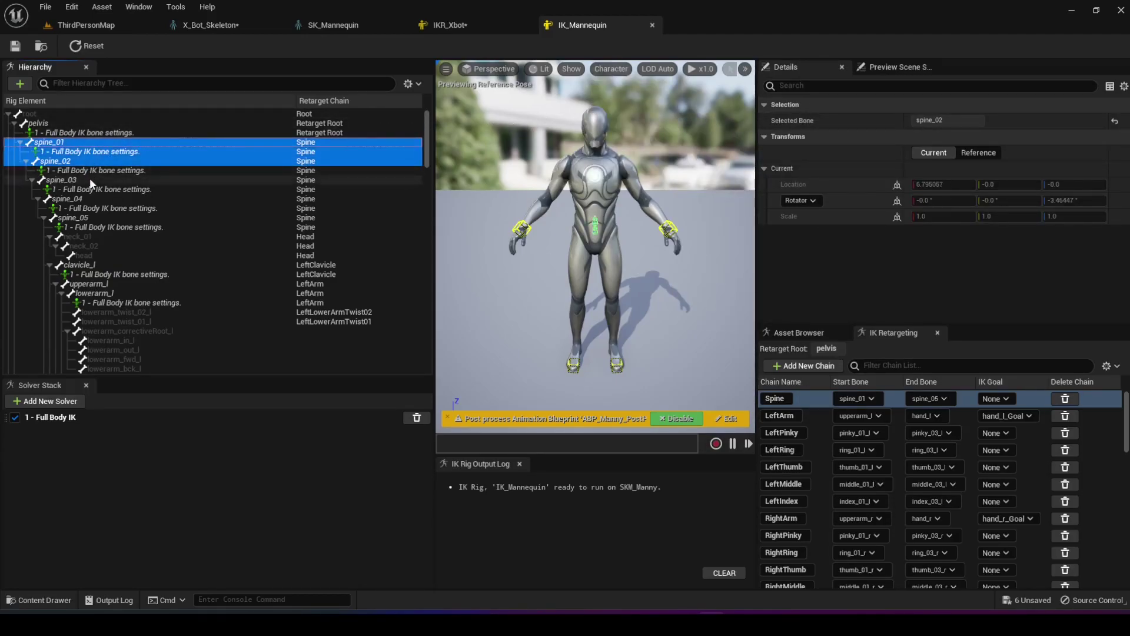
shift+click(89, 179)
shift+click(82, 199)
shift+click(82, 219)
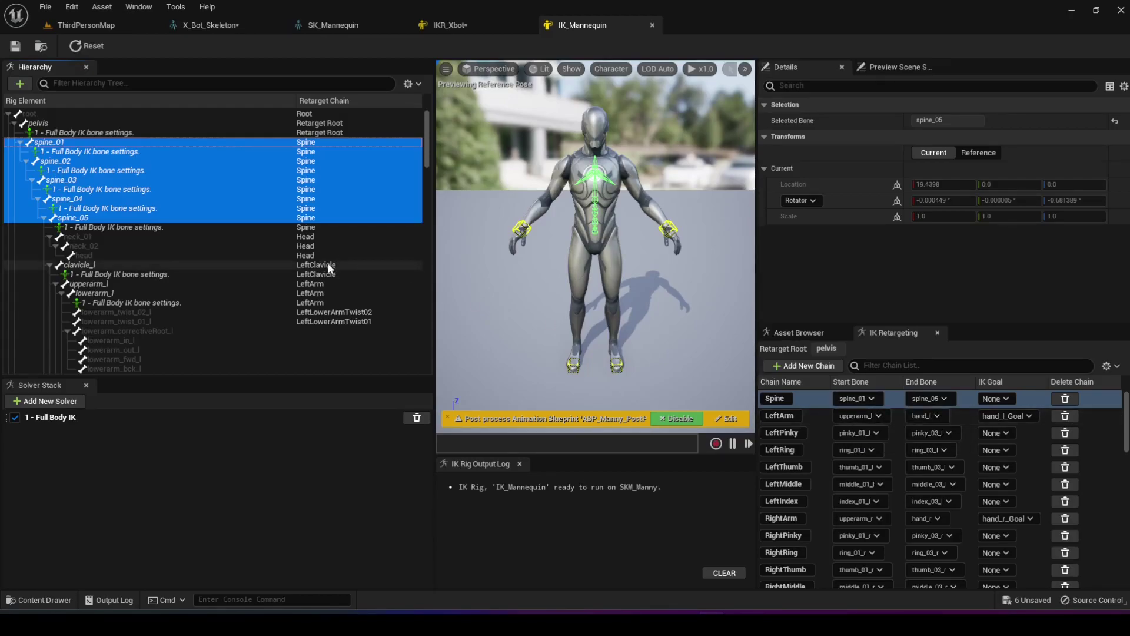
Check the root and pelvis chain assignments in IK_Mannequin, and set the Hips bone as the retarget root in IKR_Xbot
click(71, 141)
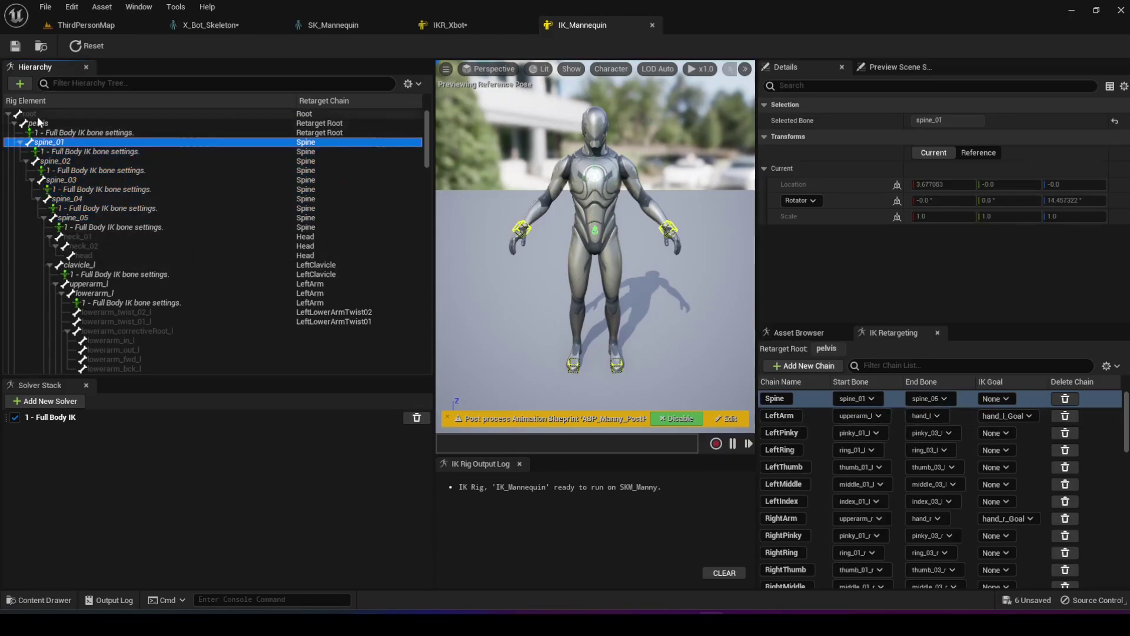
click(309, 115)
click(308, 123)
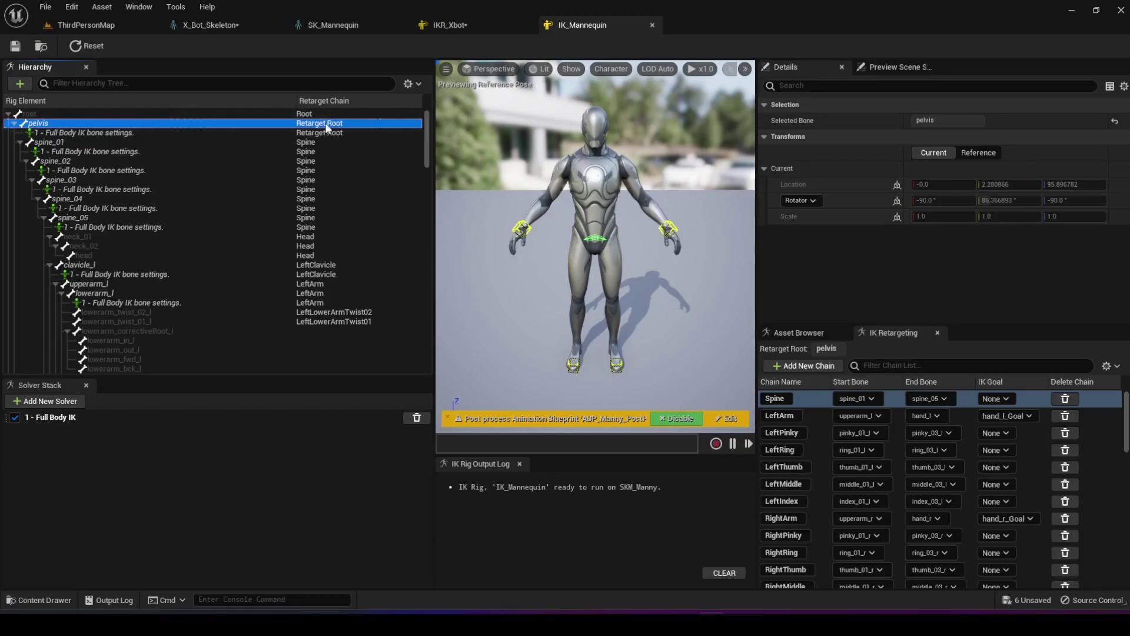
click(447, 27)
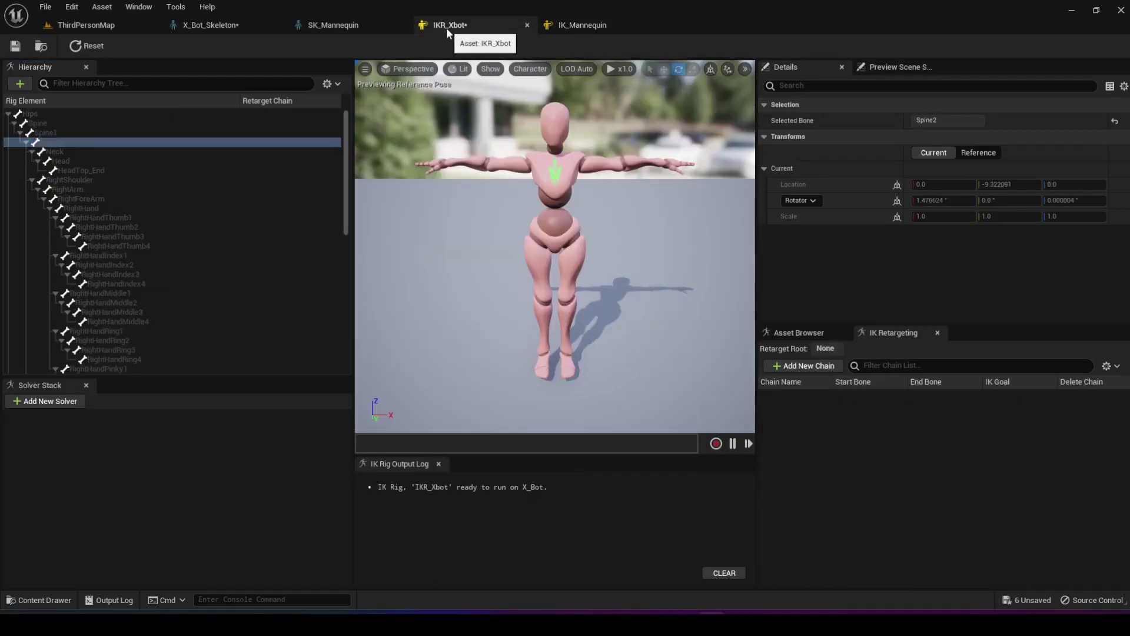
click(55, 116)
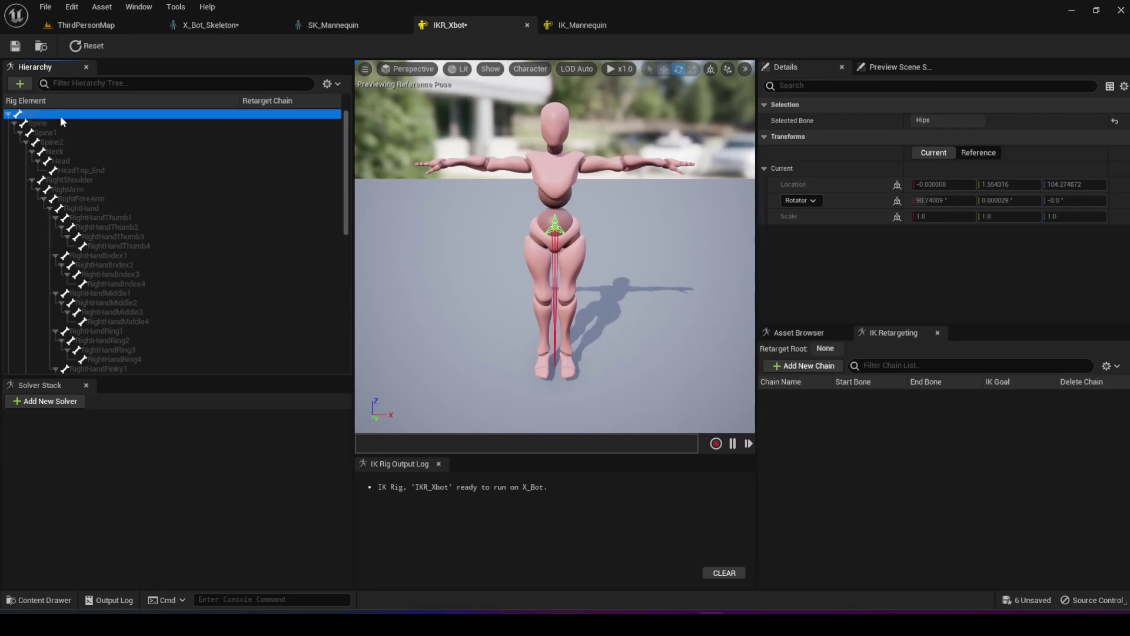
right_click(60, 116)
click(141, 295)
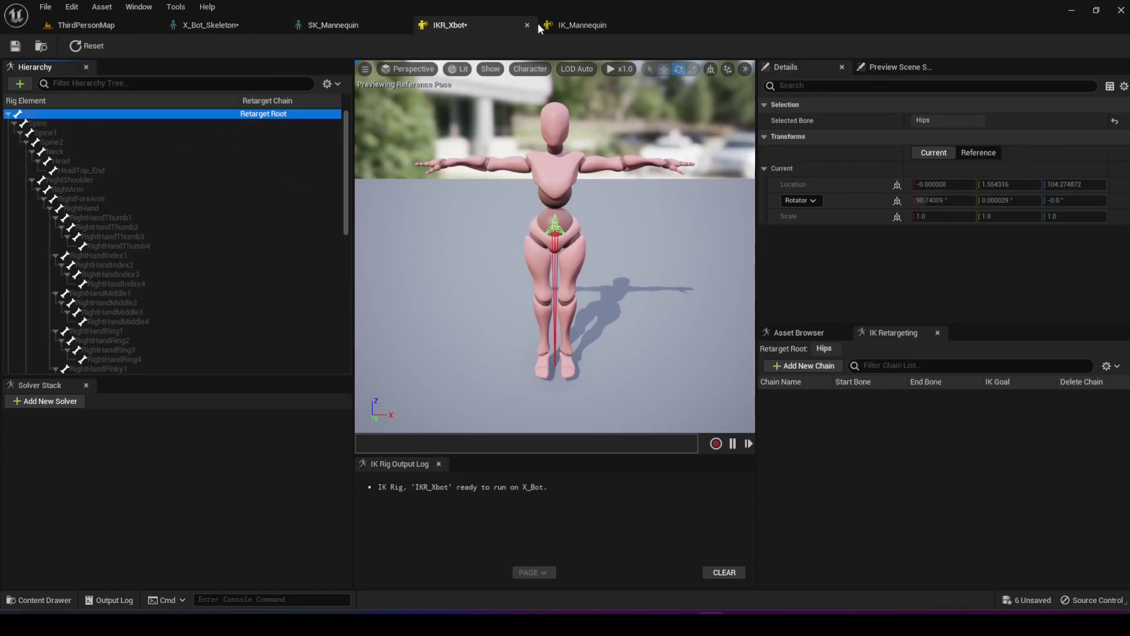
Review IK_Mannequin's chain list and create a matching retarget chain named Root from the Hips bone in IKR_Xbot, without a goal
click(574, 30)
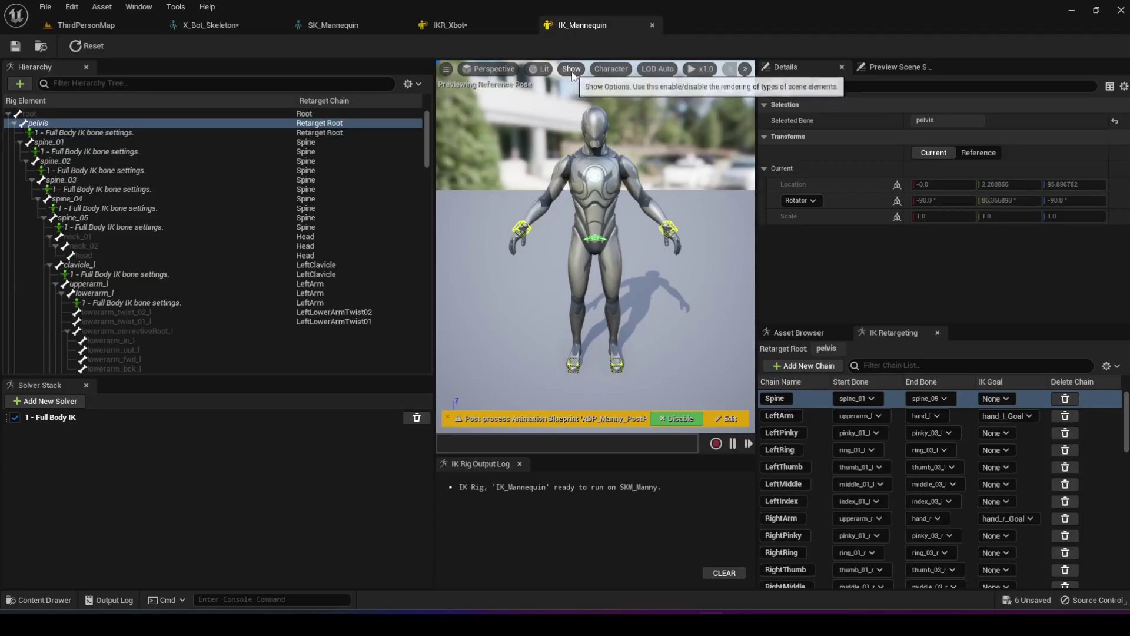
scroll(831, 428, down, 10)
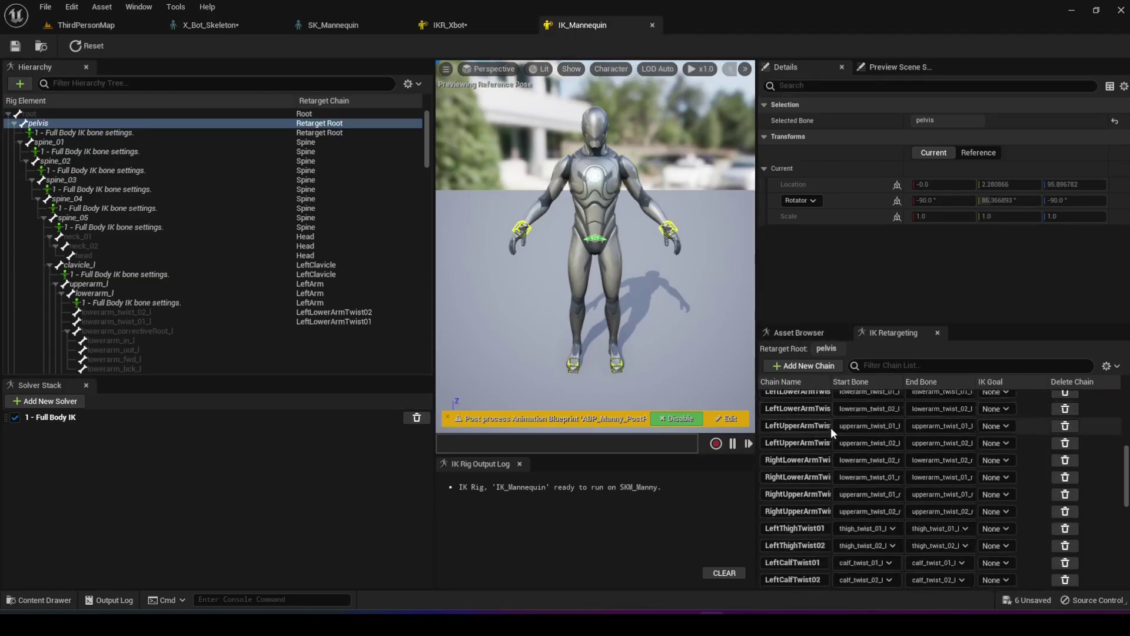
scroll(830, 430, down, 5)
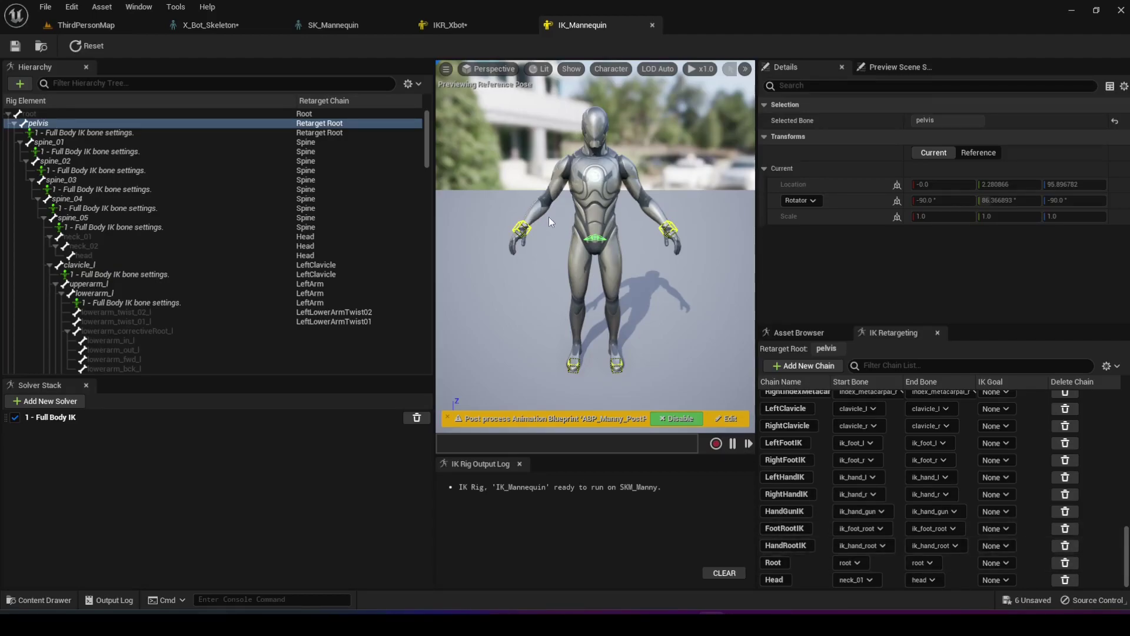
click(440, 25)
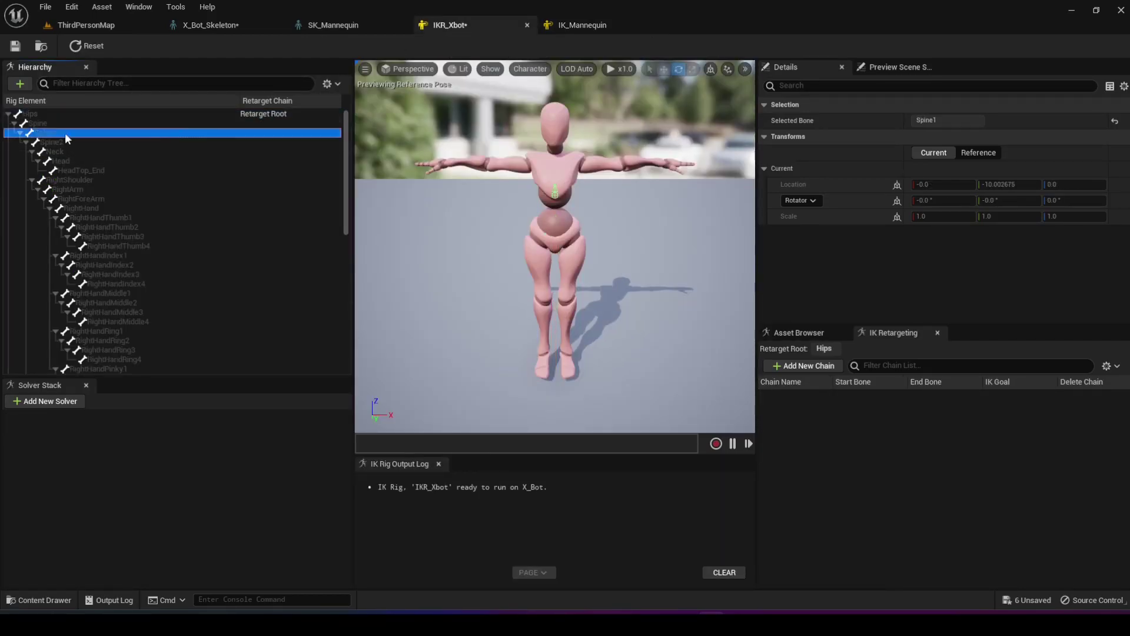
click(57, 113)
right_click(59, 114)
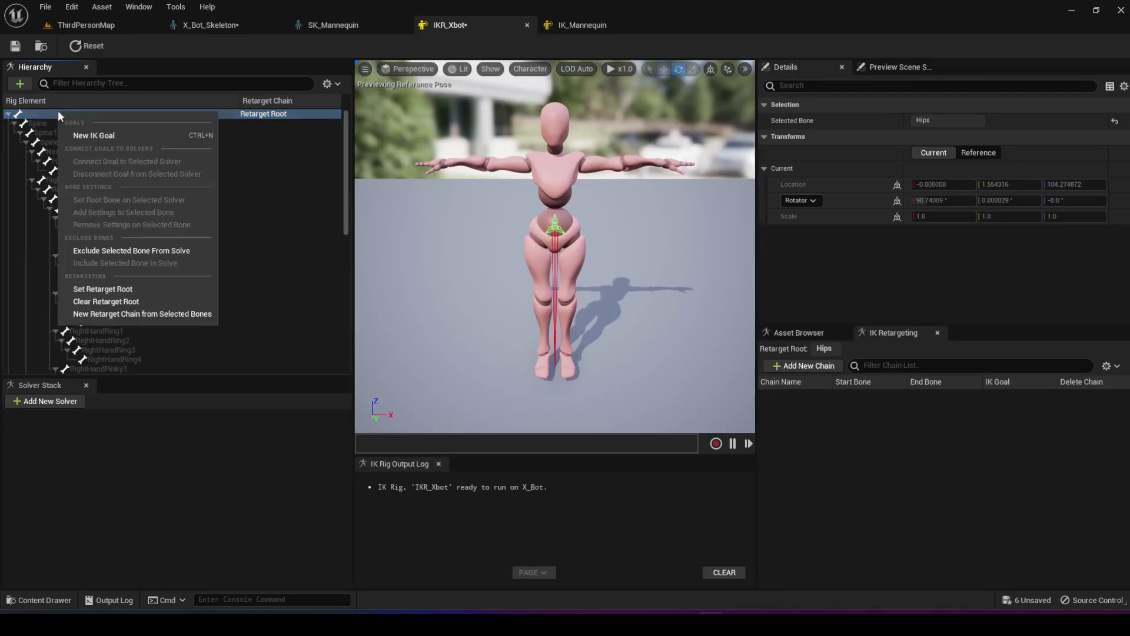
click(112, 315)
click(599, 313)
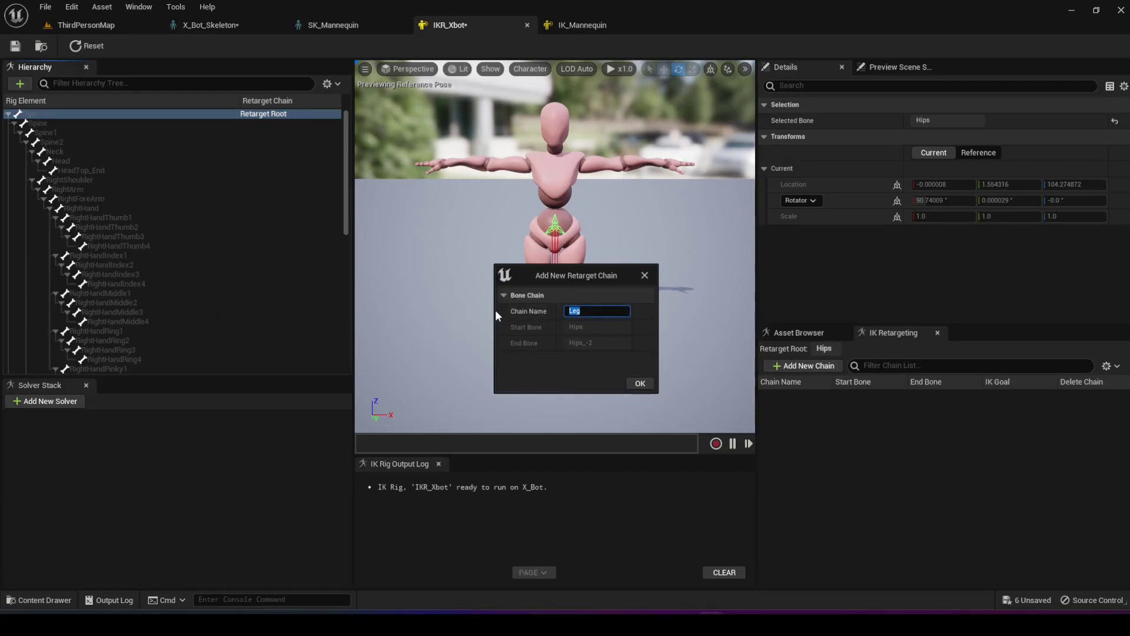
text(Root)
click(640, 386)
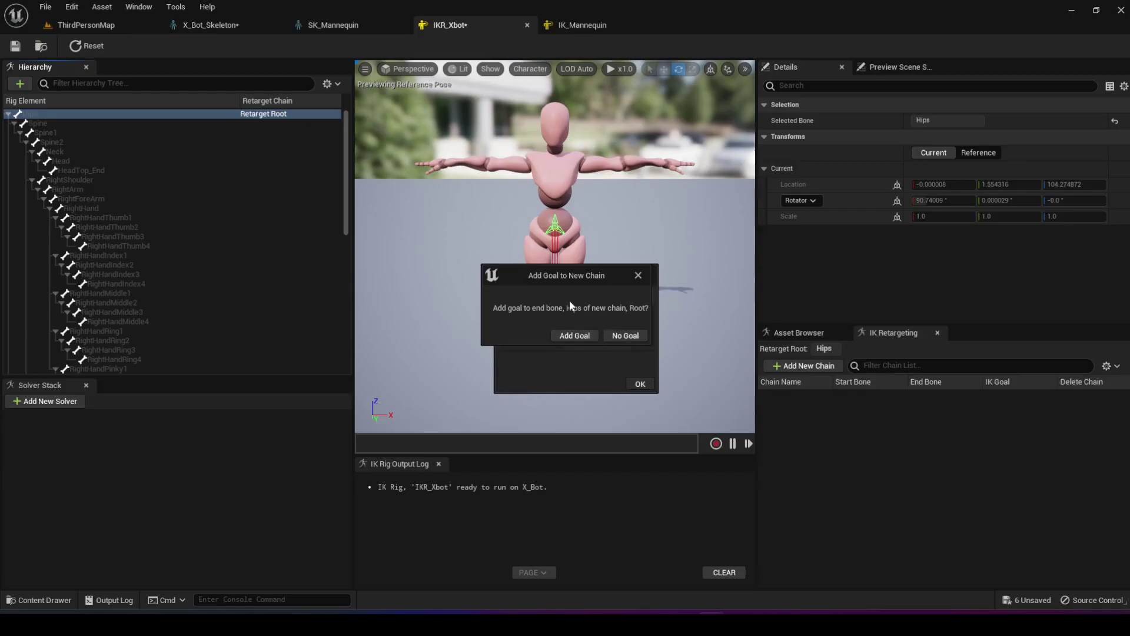
click(614, 335)
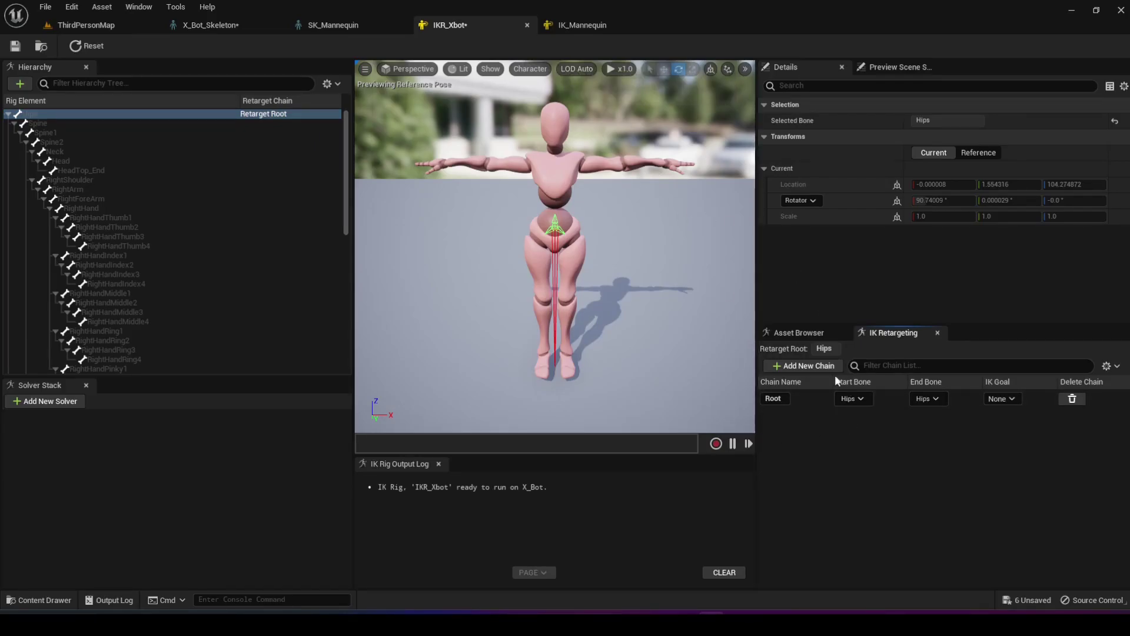
Inspect the mannequin's Head chain by selecting neck_01, neck_02 and head in IK_Mannequin, and return to IKR_Xbot
click(585, 26)
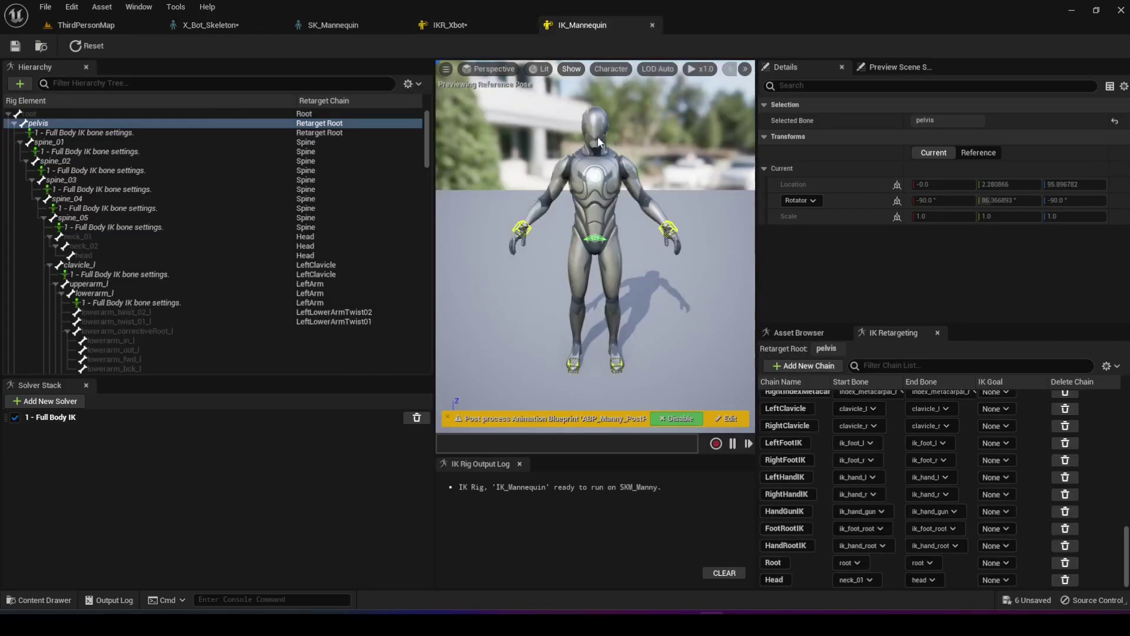
click(799, 550)
scroll(92, 205, down, 2)
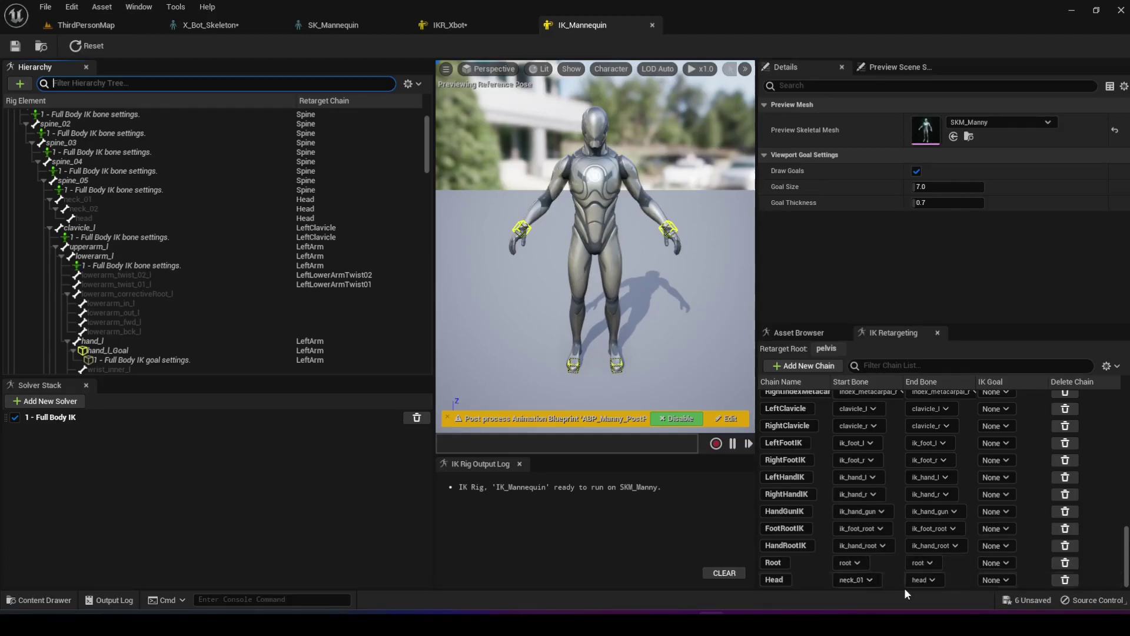
click(117, 198)
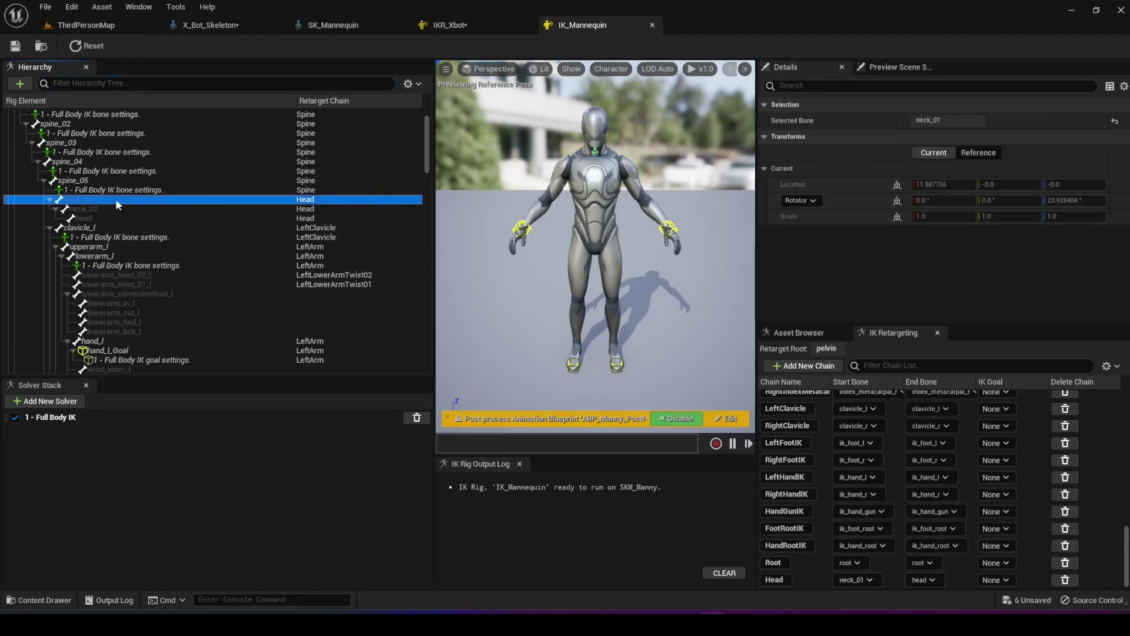
shift+click(110, 208)
shift+click(105, 218)
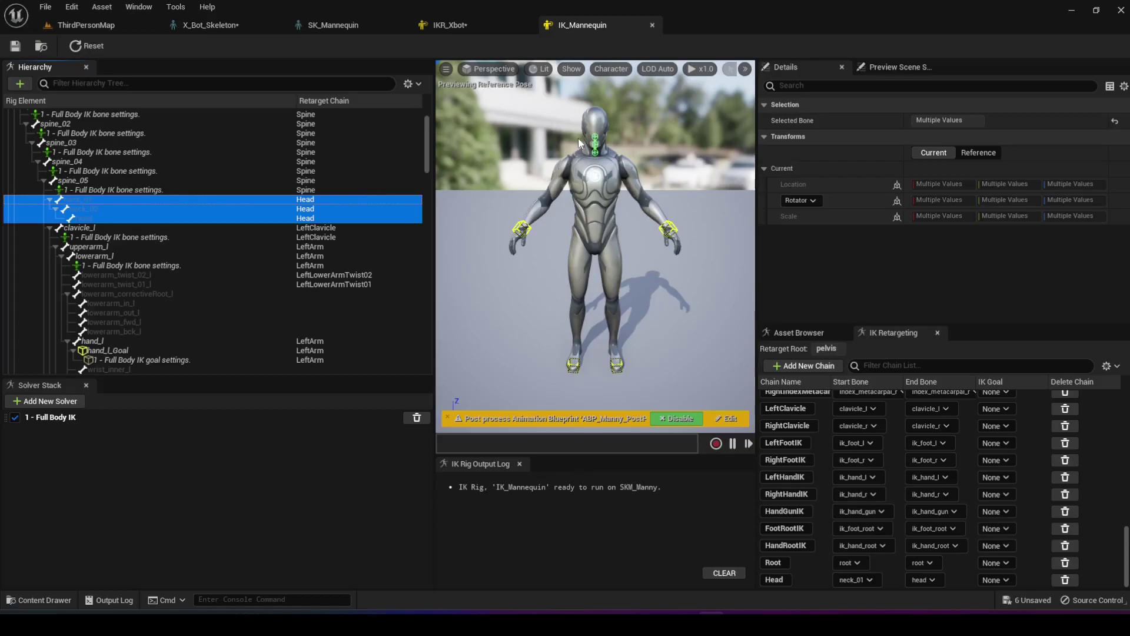
click(446, 23)
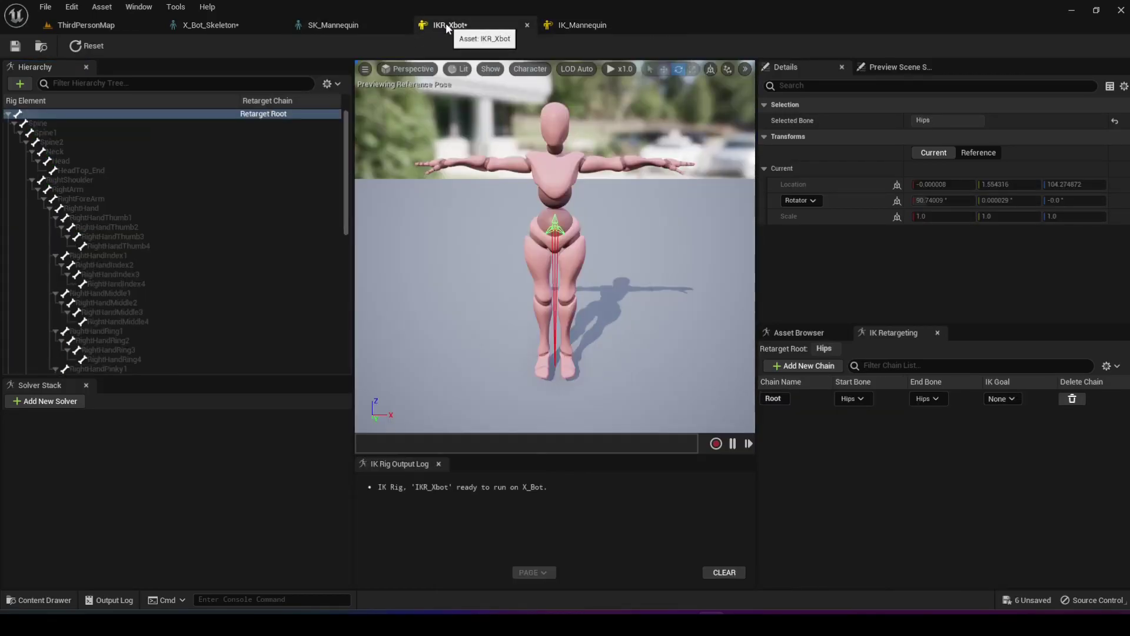
Create a retarget chain named Head from the Neck and Head bones in IKR_Xbot, without a goal
click(58, 152)
shift+click(55, 160)
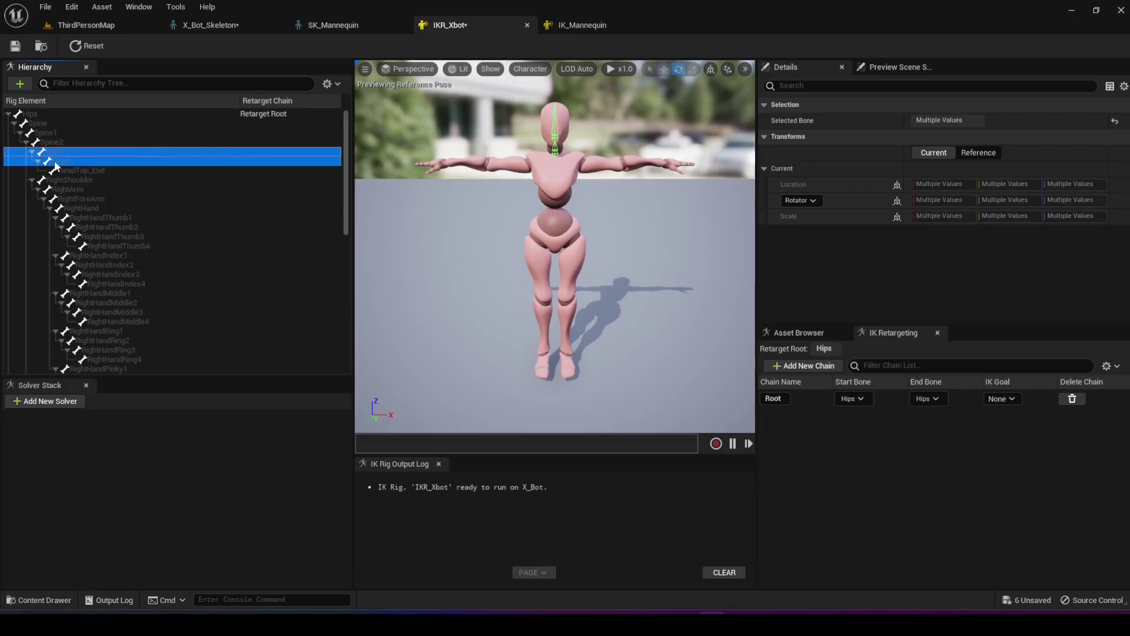
shift+click(60, 171)
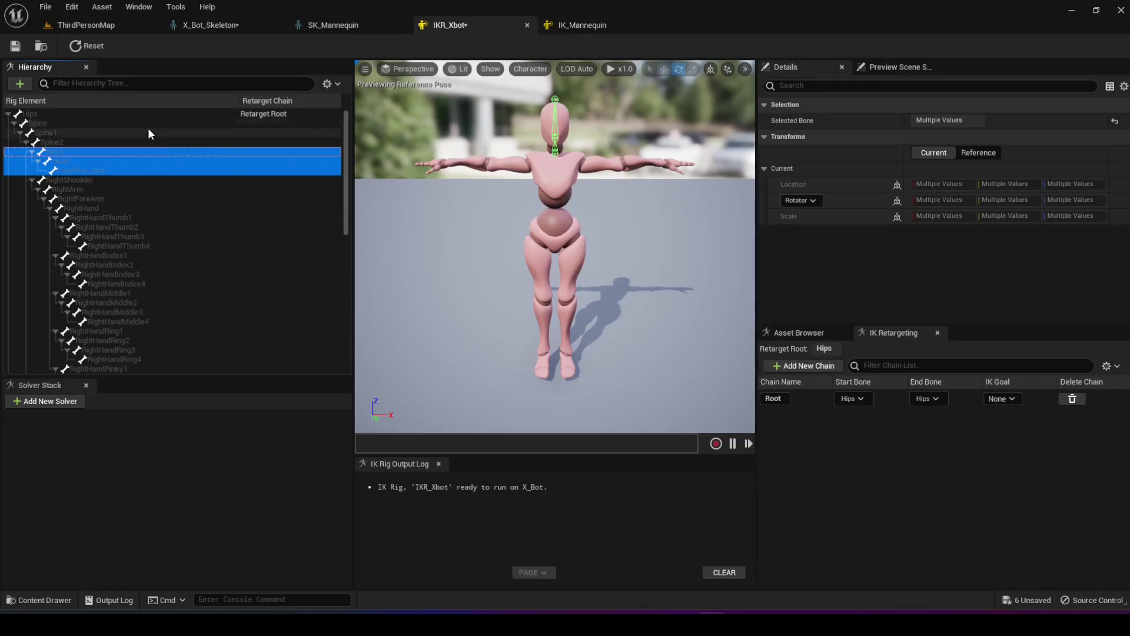
click(94, 168)
click(76, 151)
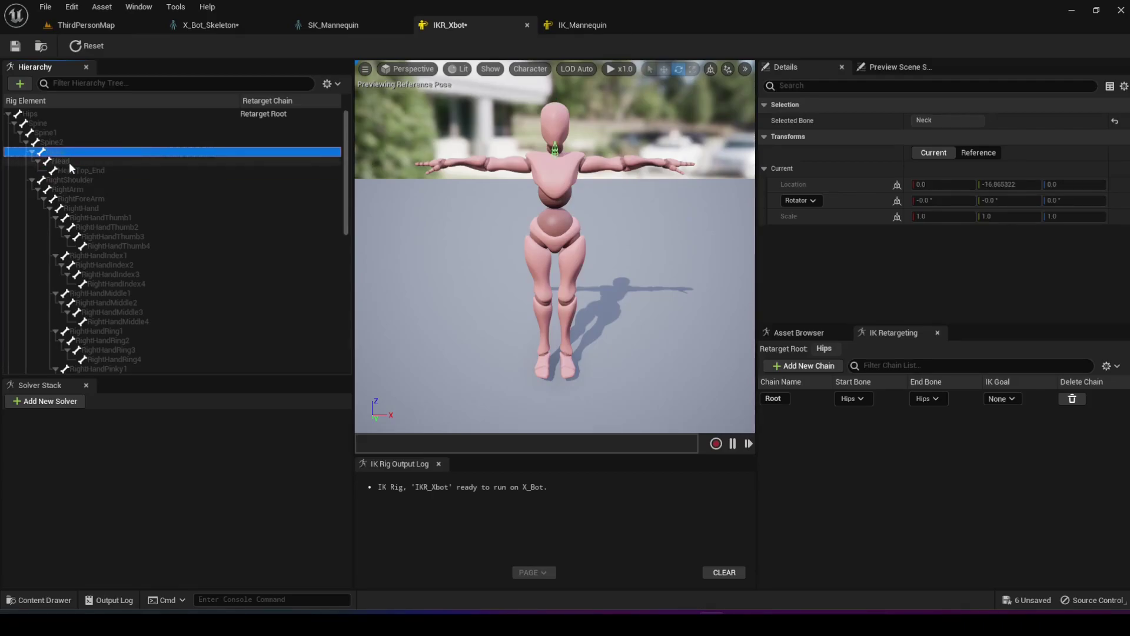
shift+click(70, 159)
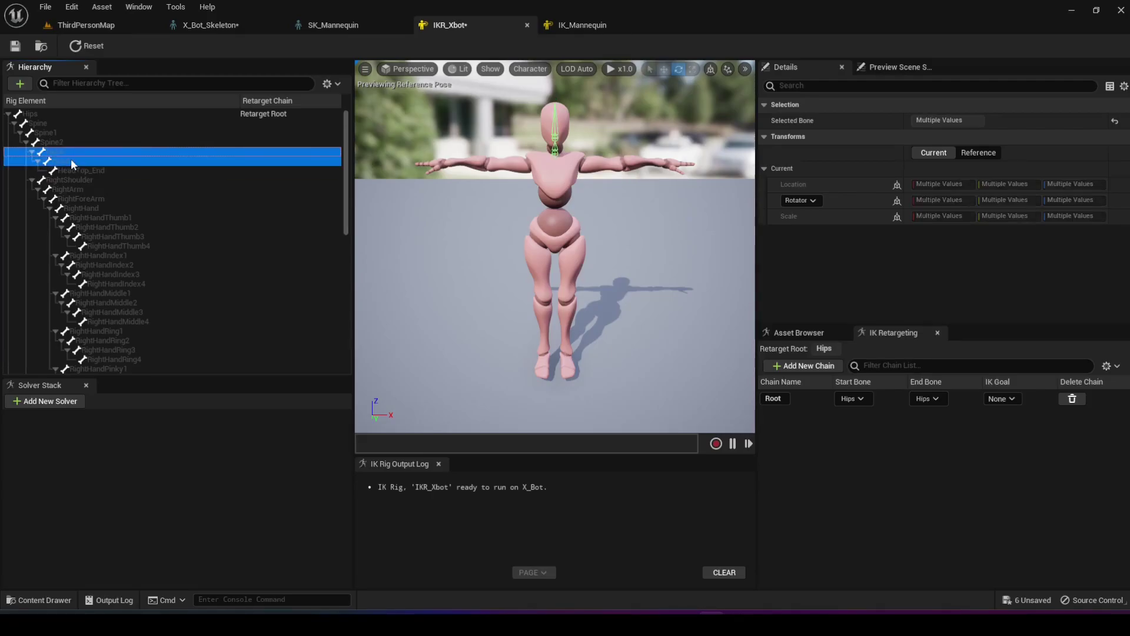
right_click(133, 157)
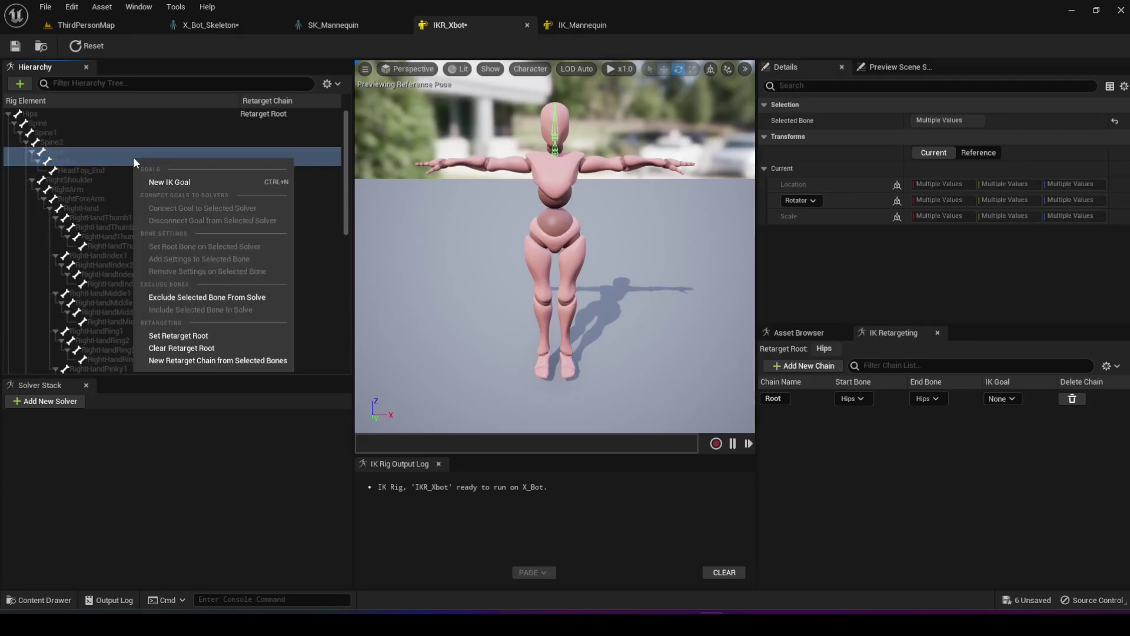
click(192, 360)
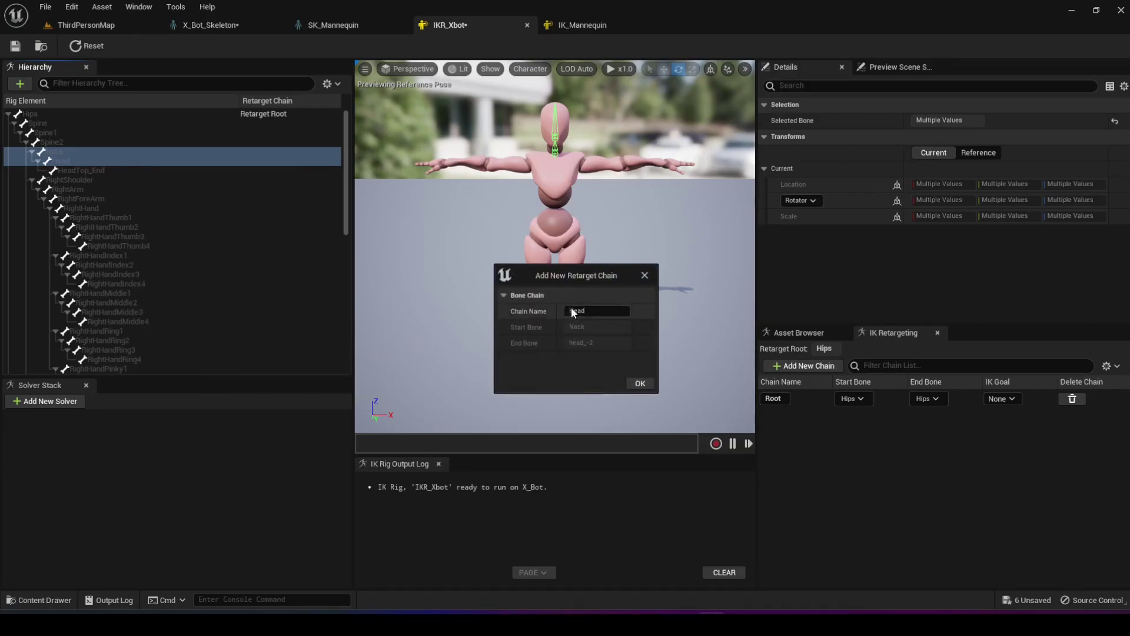
click(639, 383)
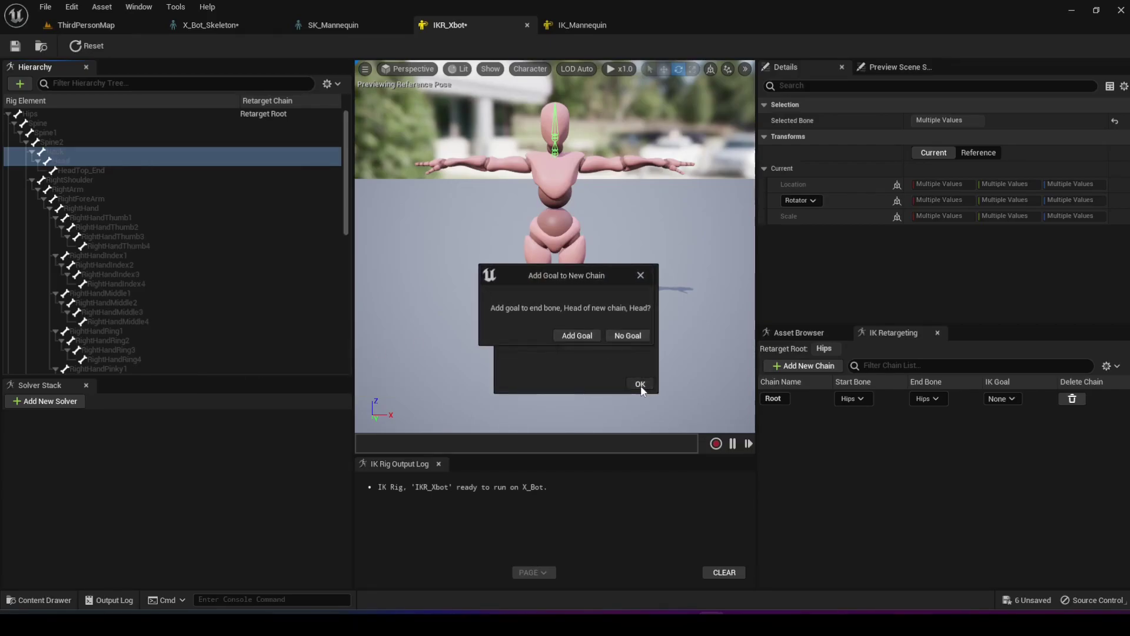
click(620, 338)
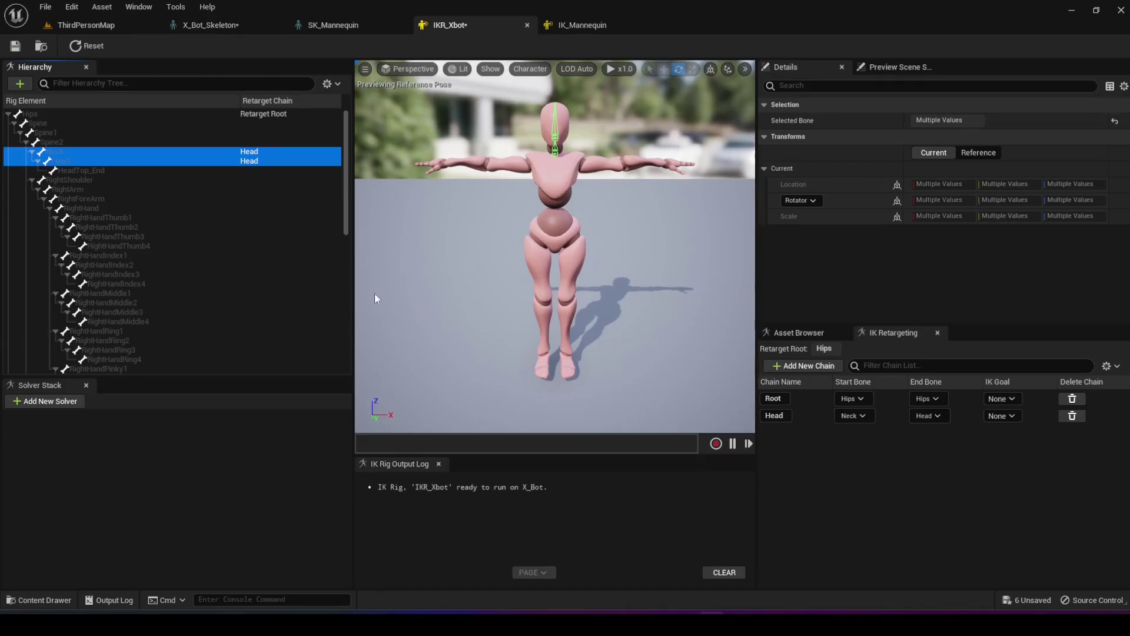
Compare RightShoulder in IKR_Xbot with the mannequin's clavicle bones by filtering IK_Mannequin's hierarchy for "clavi" and selecting clavicle_r, and return to IKR_Xbot
click(109, 181)
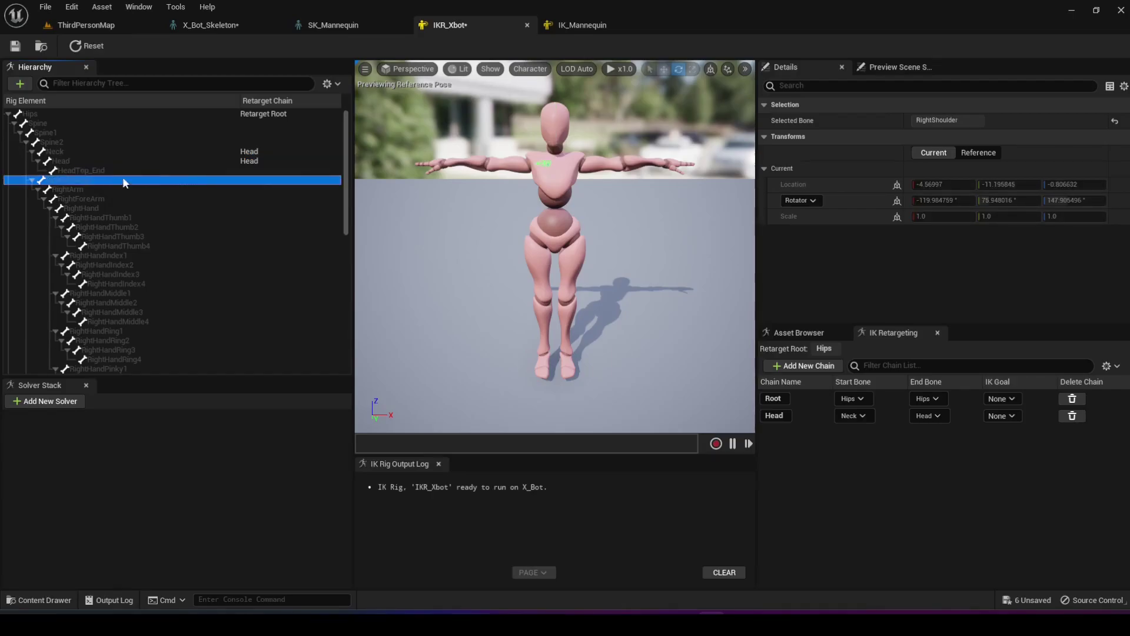
click(577, 25)
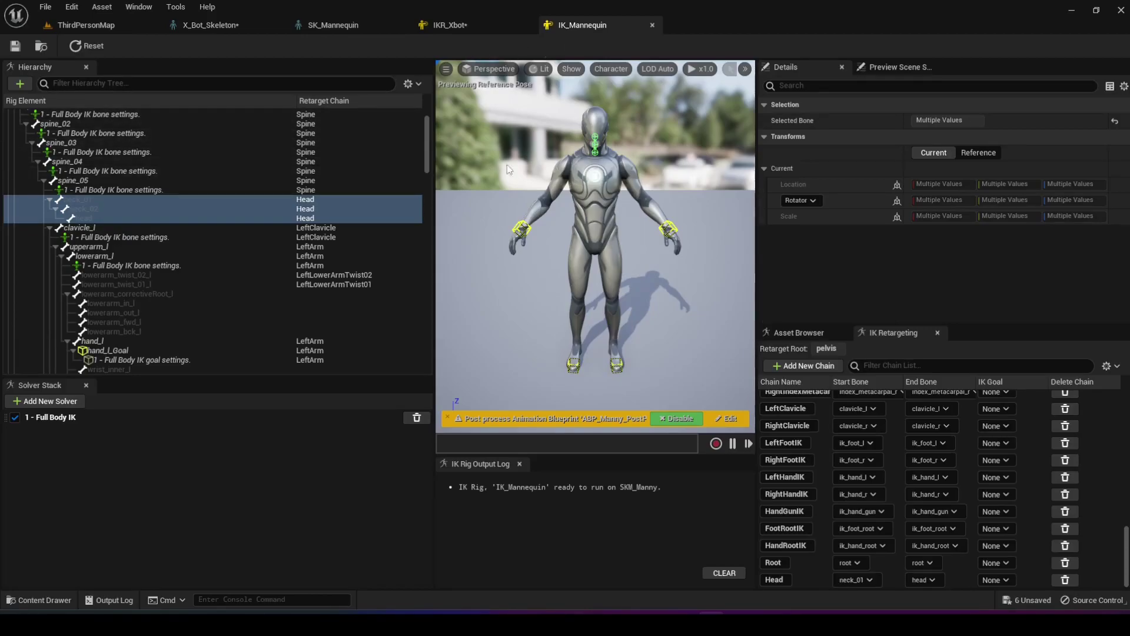
click(574, 168)
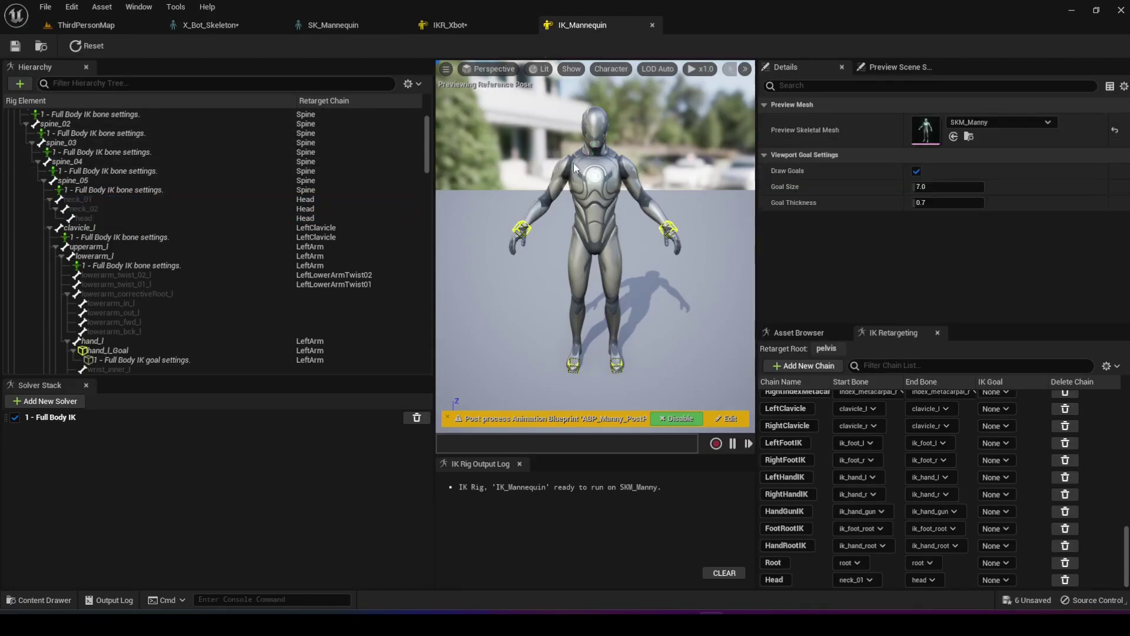
click(200, 228)
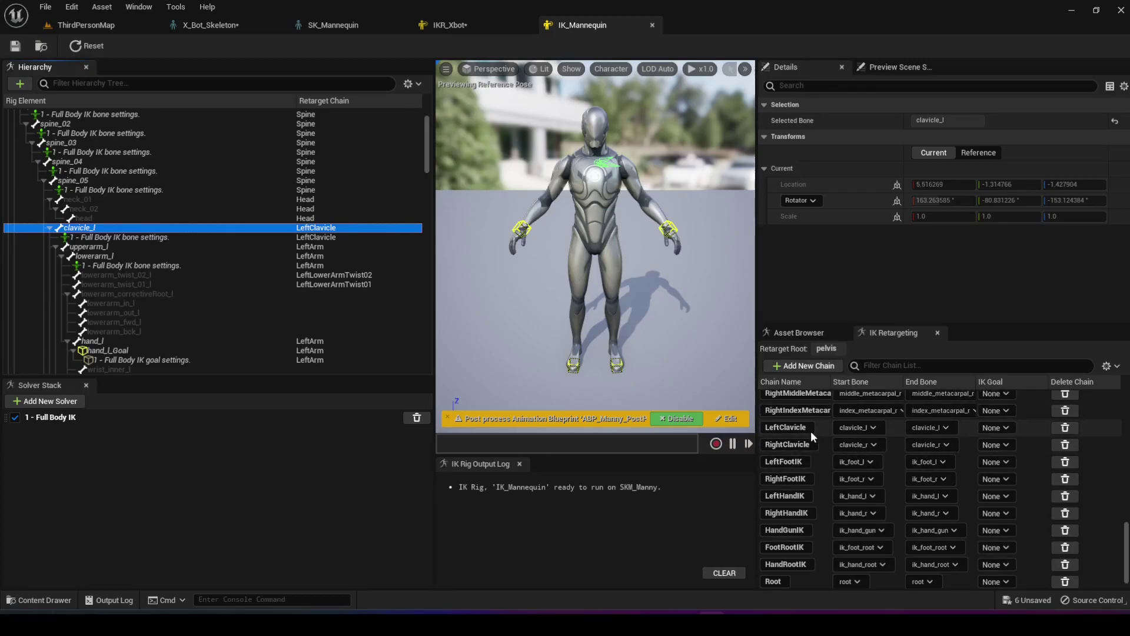
scroll(811, 431, up, 3)
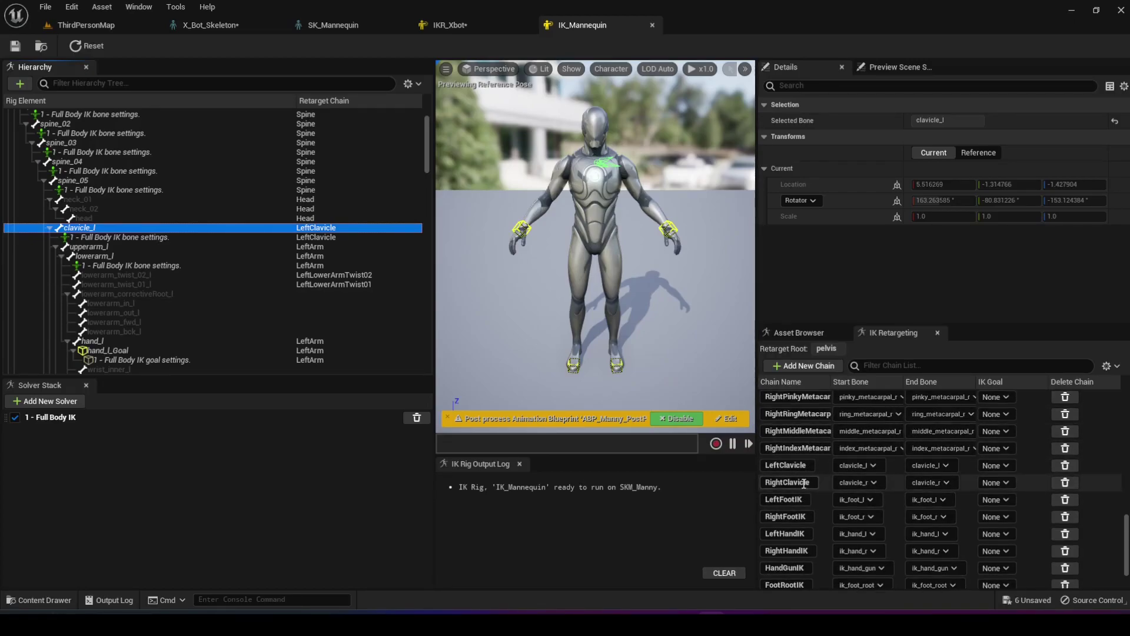
click(168, 85)
text(clavi)
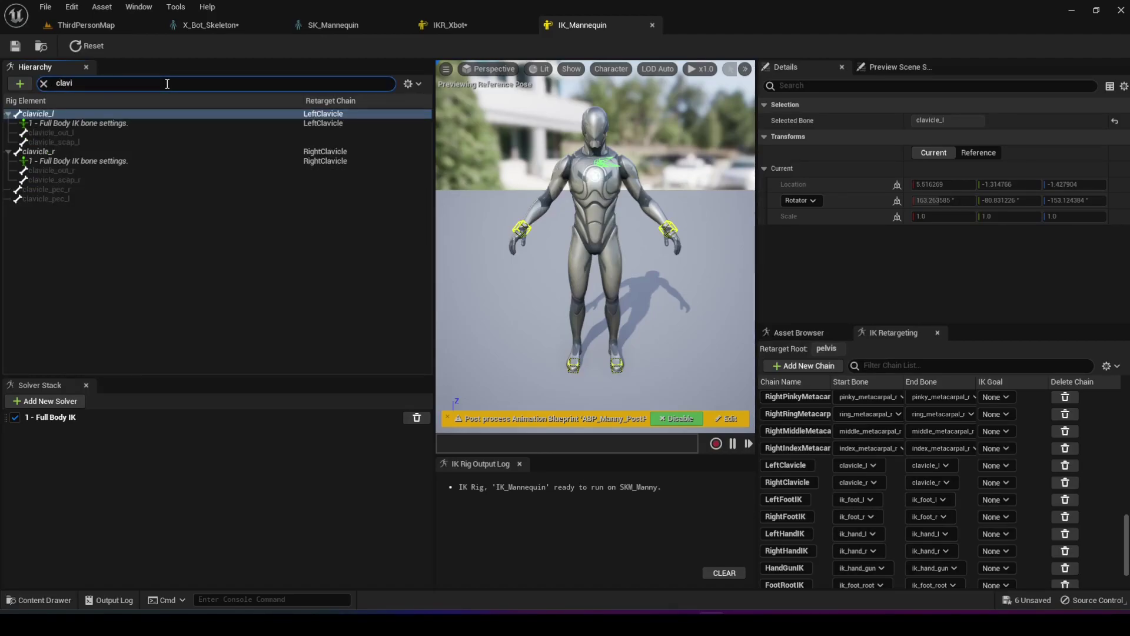
click(177, 152)
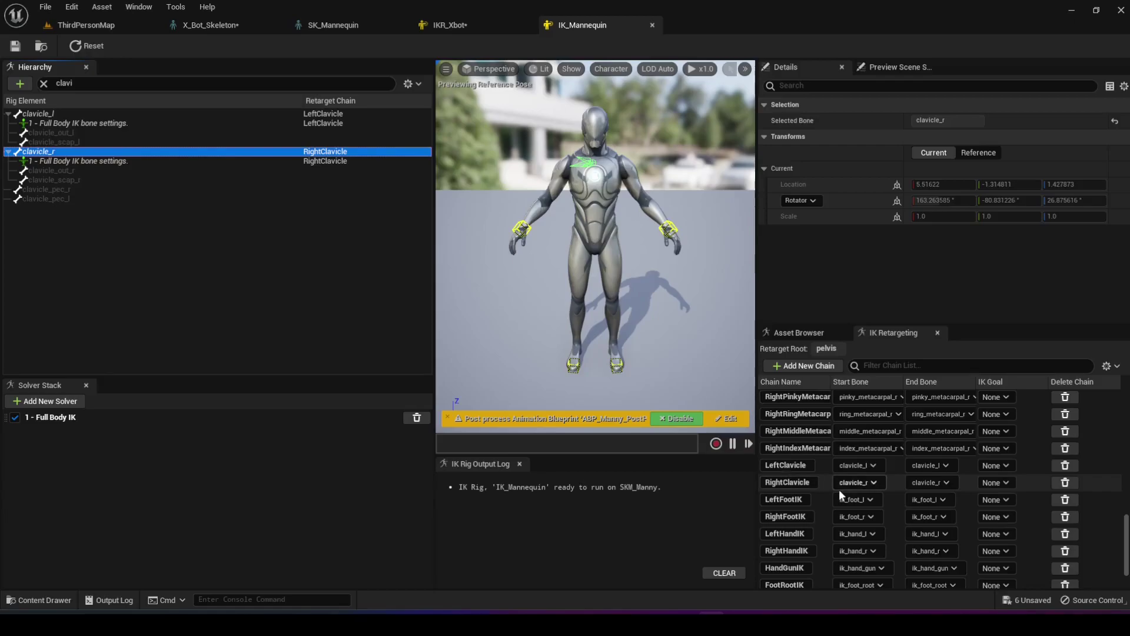
click(450, 26)
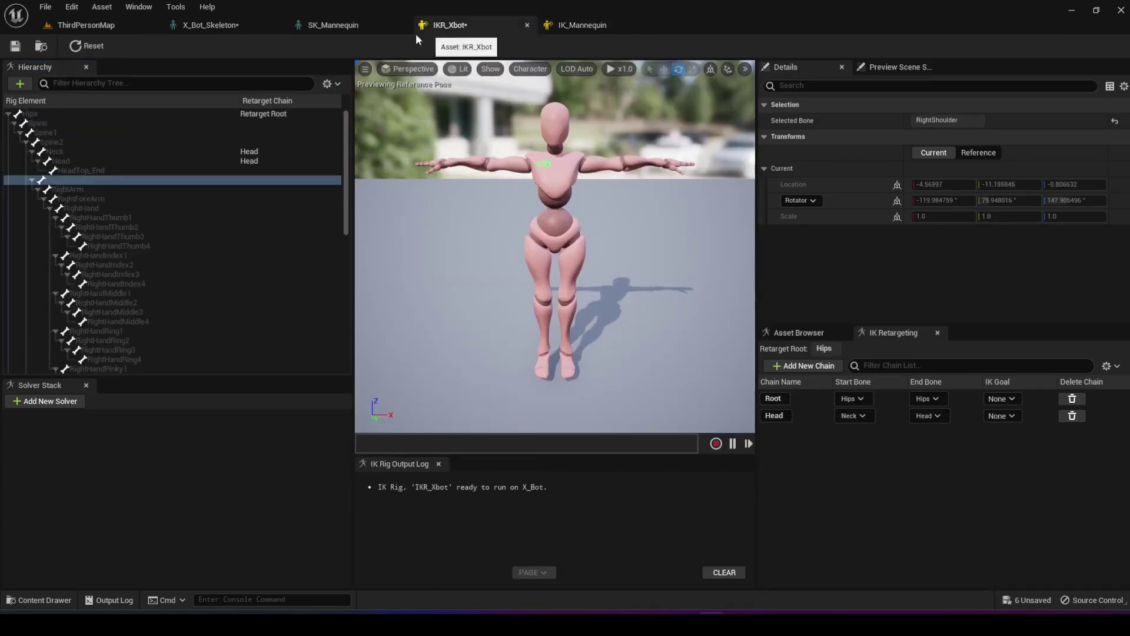
Create a retarget chain named RightClavicle from the RightShoulder bone, without a goal
right_click(87, 180)
click(150, 385)
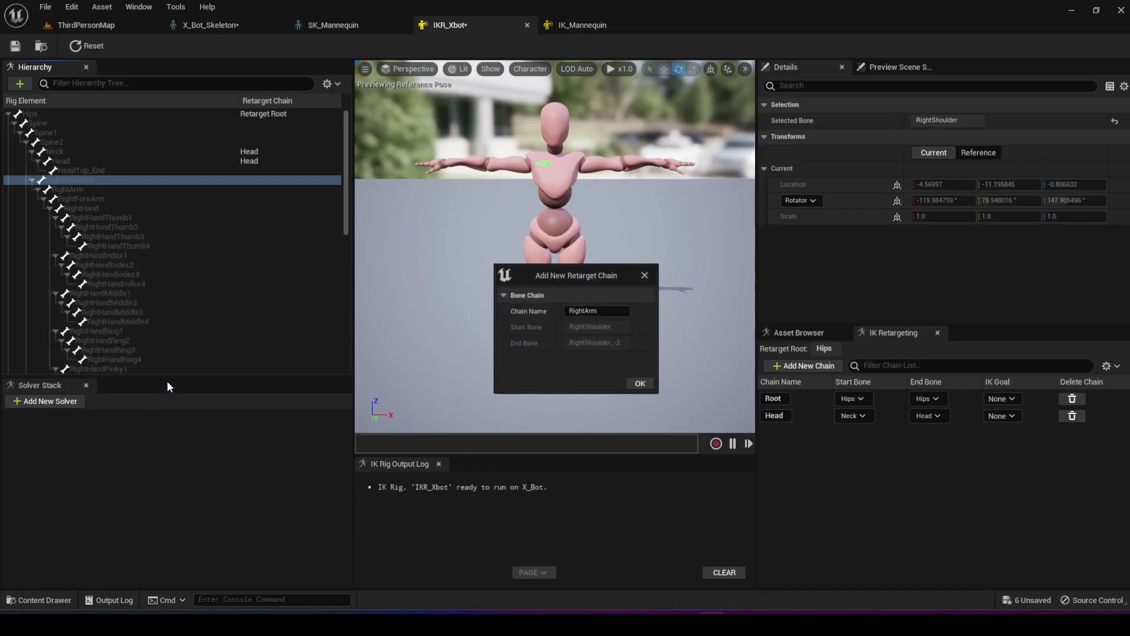
click(609, 310)
click(586, 310)
drag(588, 310, 618, 311)
text(Clavicle)
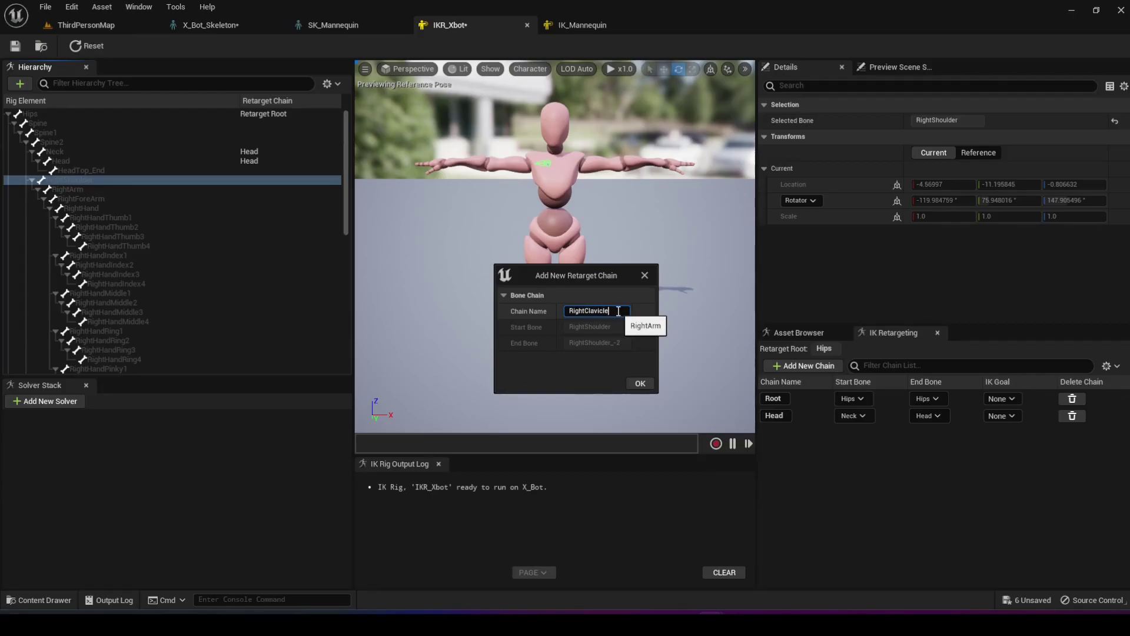
click(639, 383)
click(657, 338)
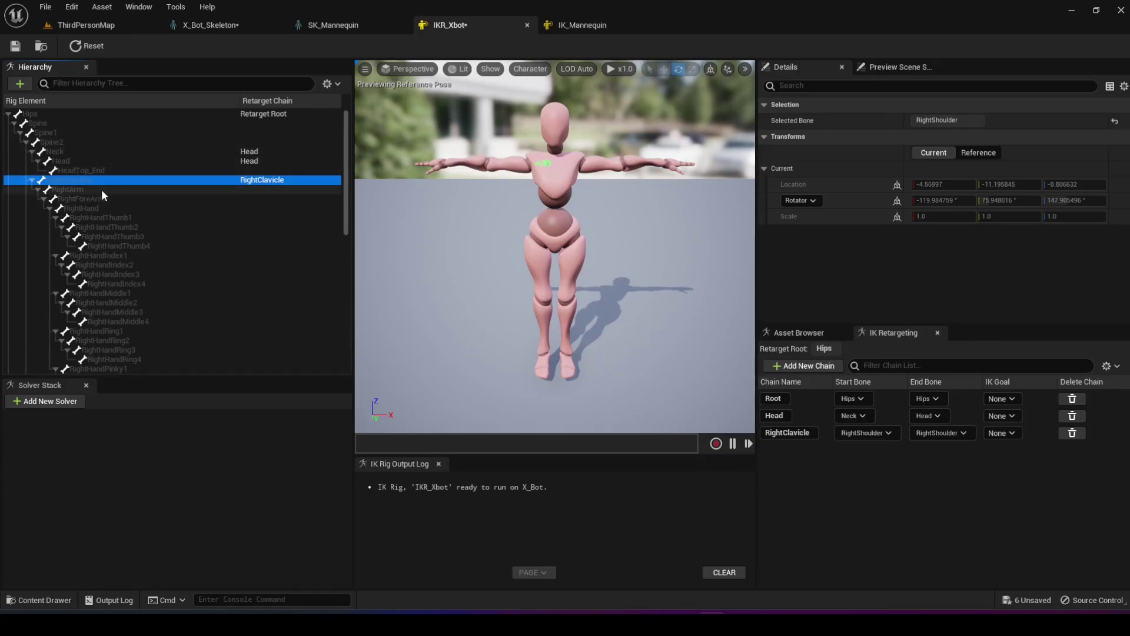
Create a retarget chain named Spine from the Spine, Spine1 and Spine2 bones, without a goal
click(50, 125)
shift+click(50, 132)
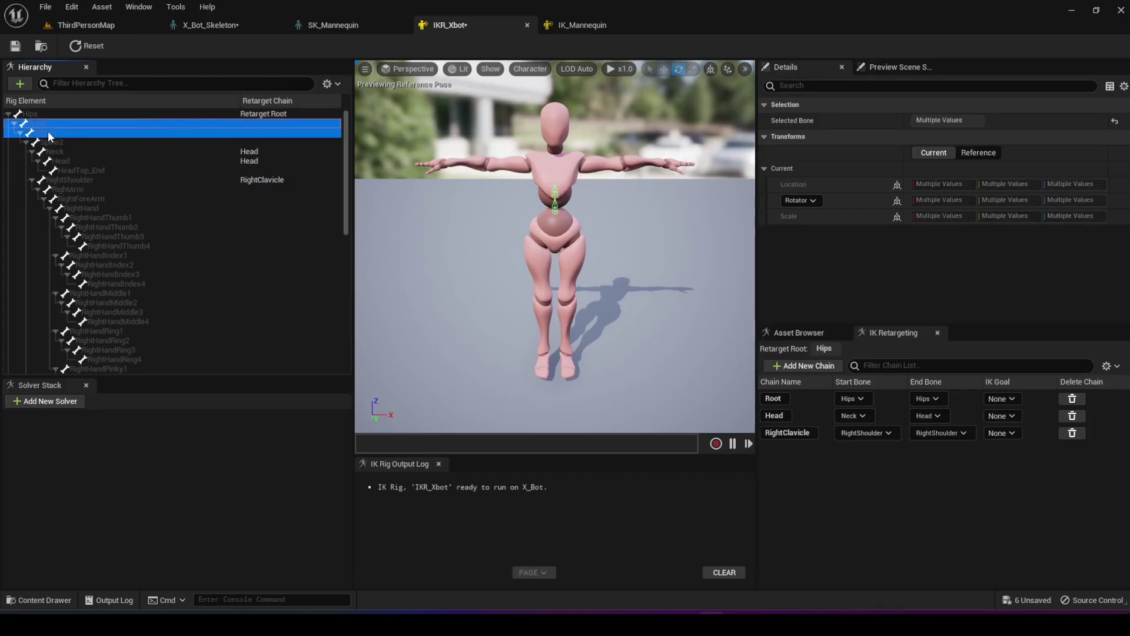
shift+click(54, 142)
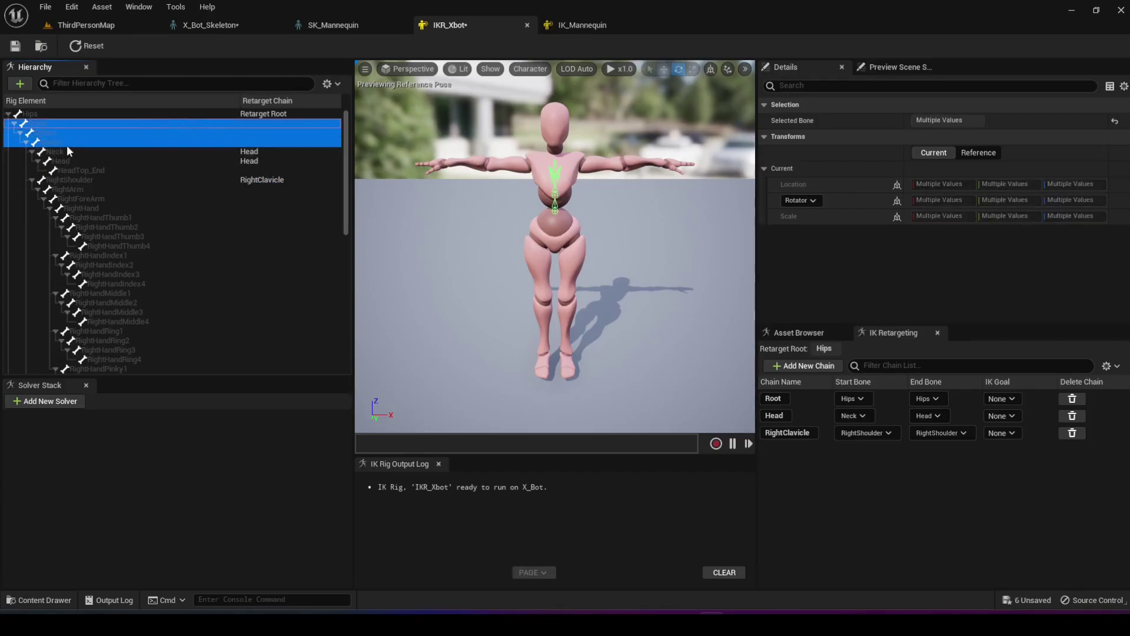
click(45, 124)
shift+click(43, 141)
right_click(103, 133)
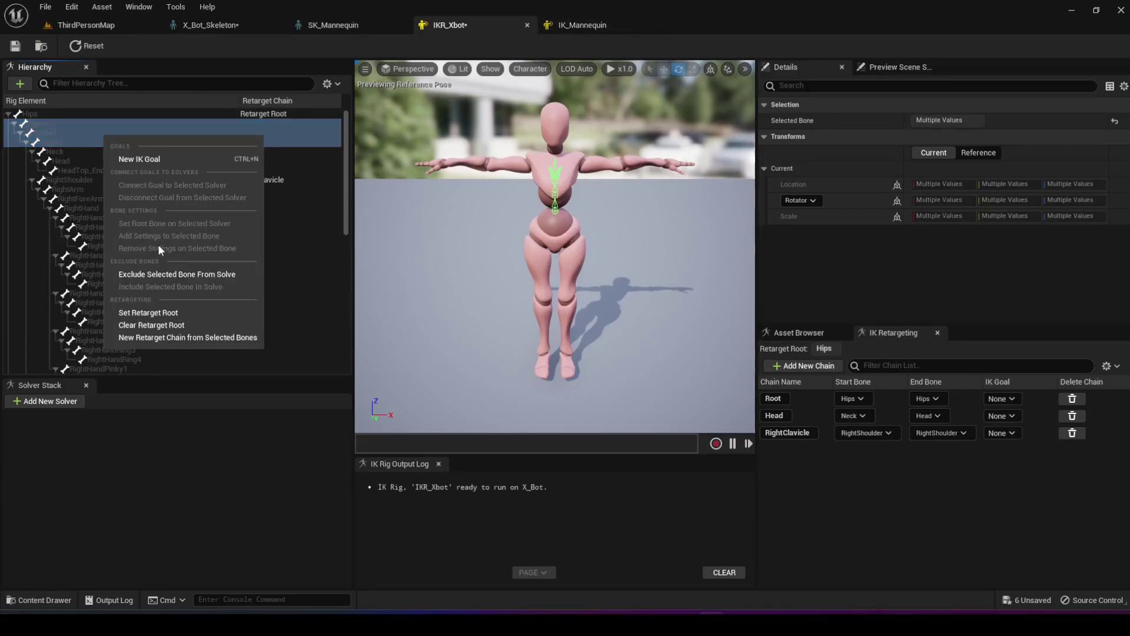
click(182, 341)
click(589, 311)
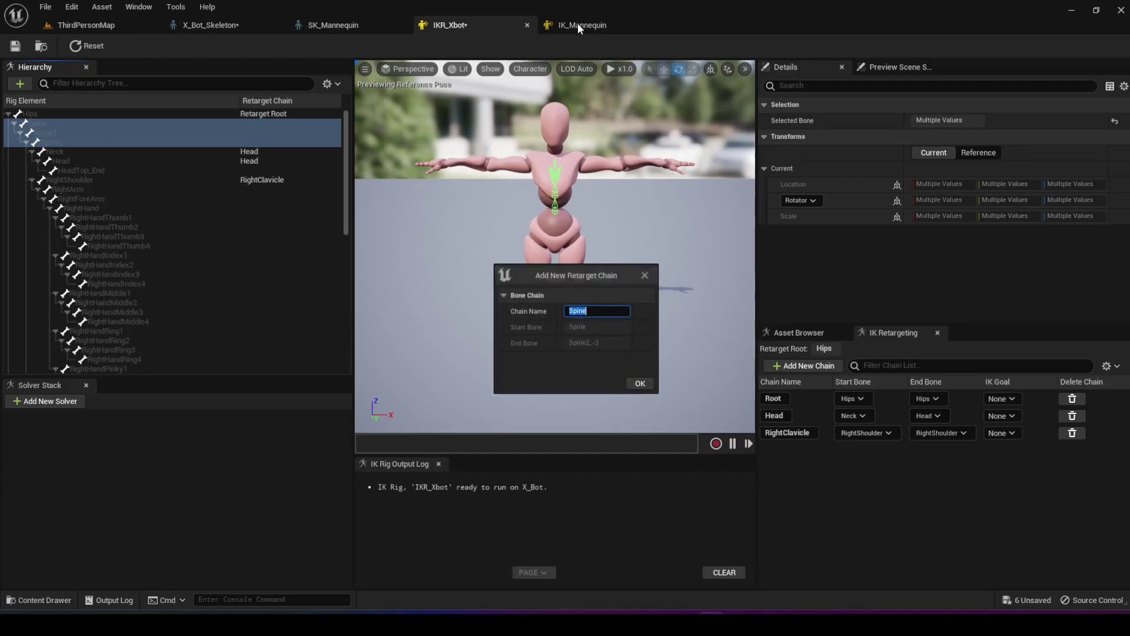
click(627, 381)
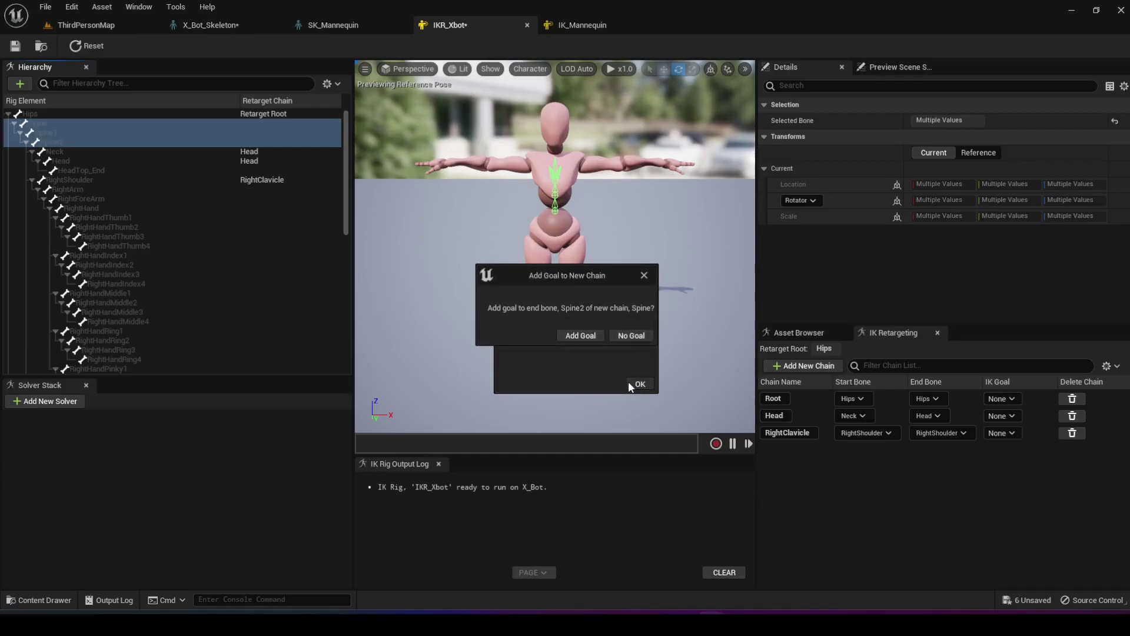
click(623, 337)
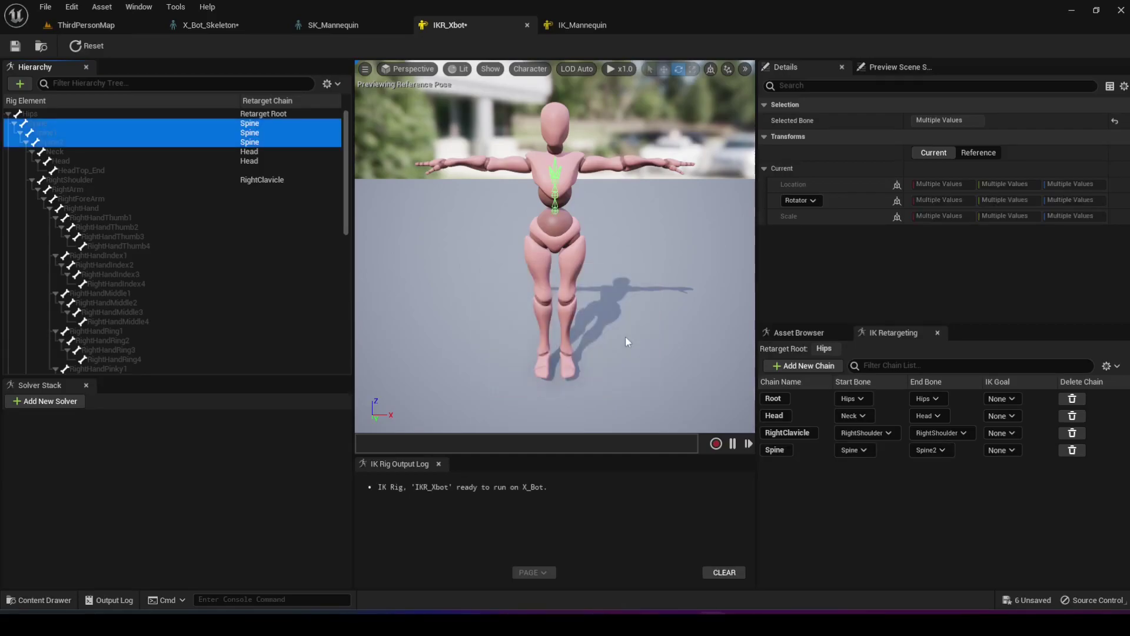
Create a retarget chain named RightArm from the RightArm, RightForeArm and RightHand bones, without a goal
click(118, 199)
click(135, 189)
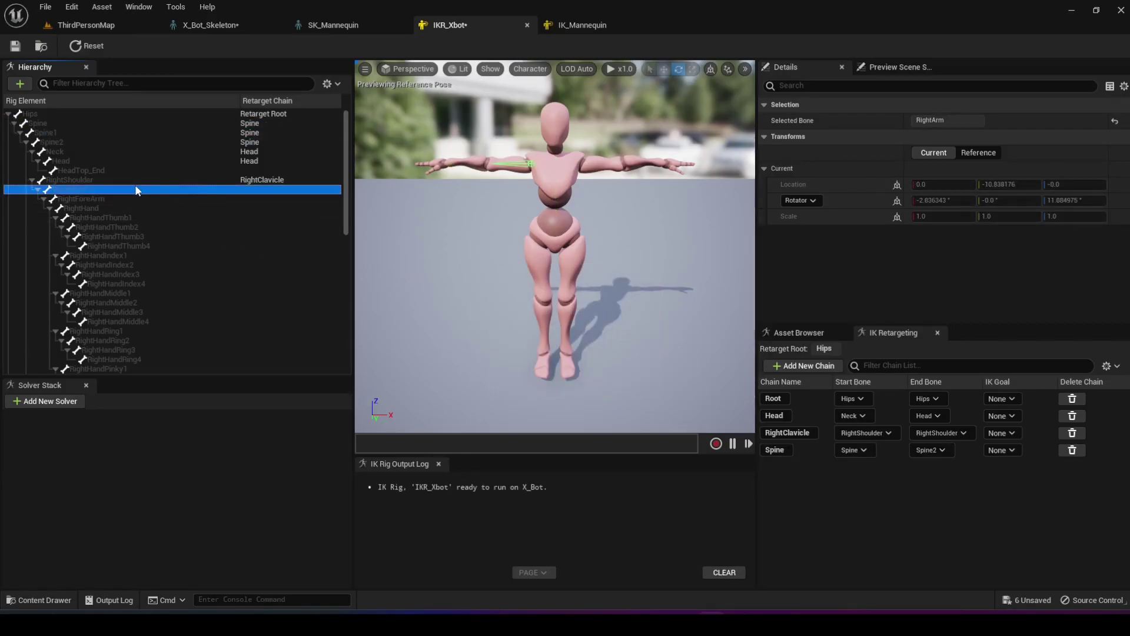
click(85, 179)
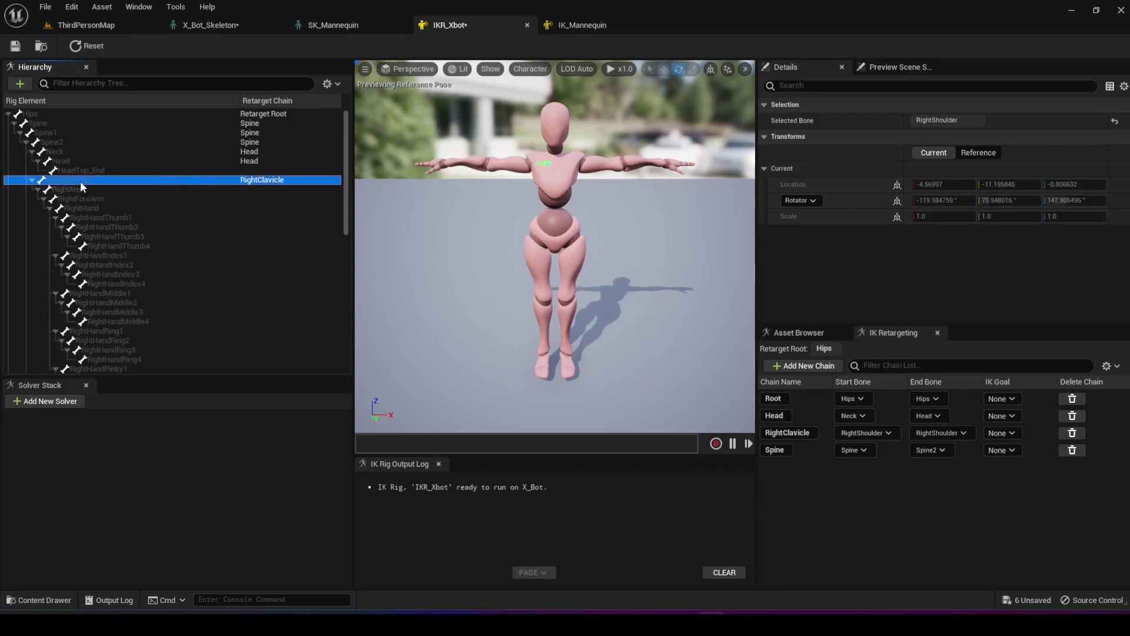
click(110, 191)
shift+click(109, 197)
shift+click(104, 206)
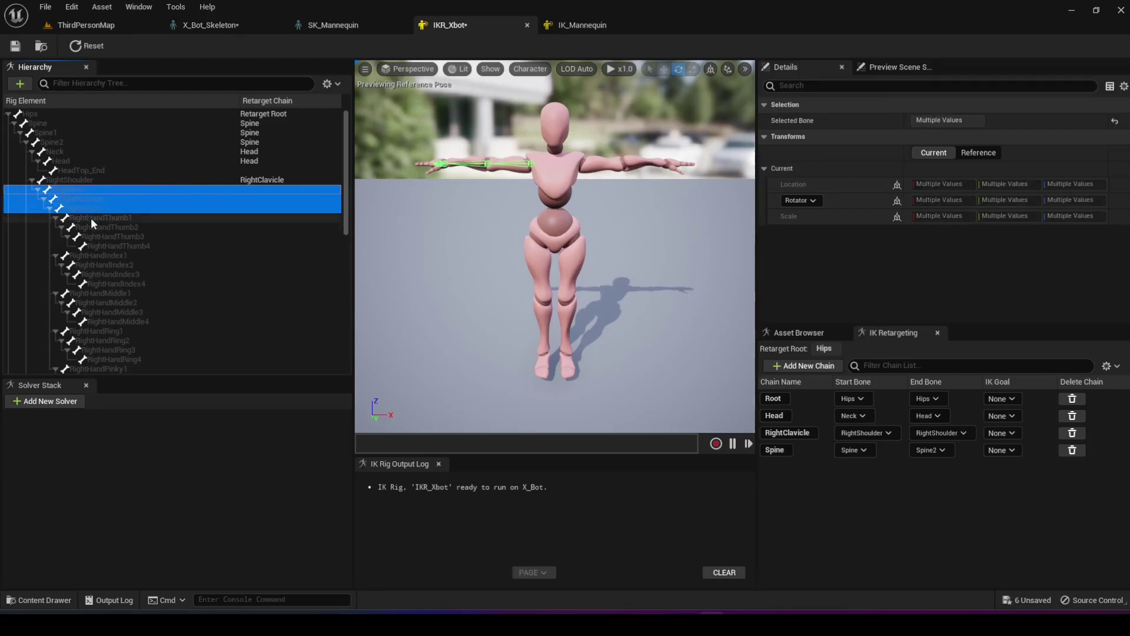
right_click(92, 202)
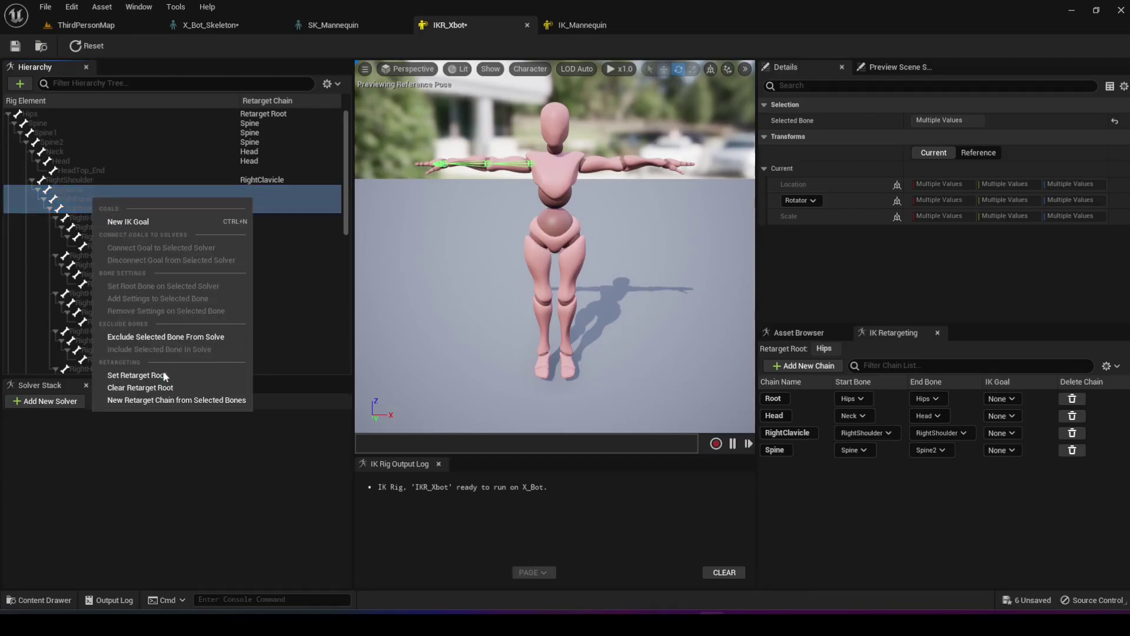
click(166, 399)
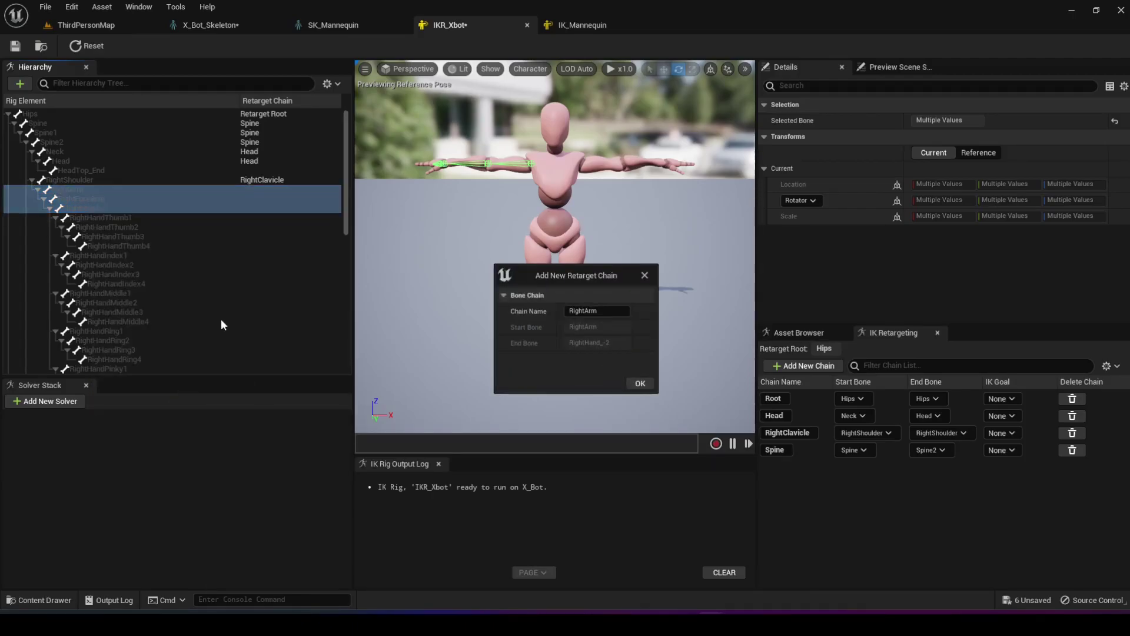
click(640, 383)
click(640, 333)
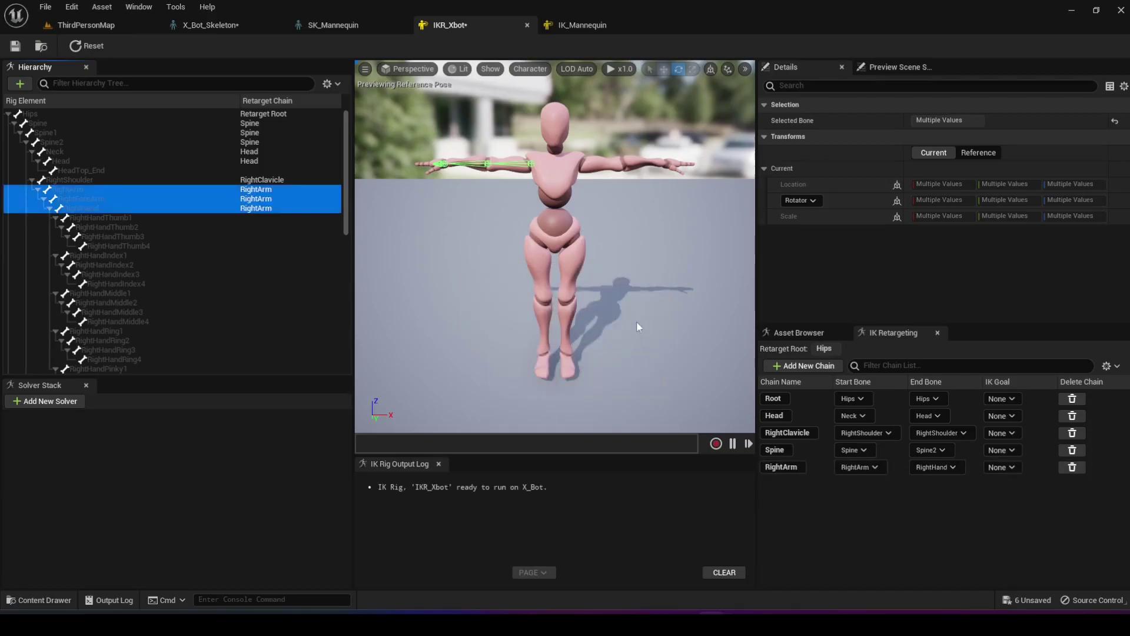
Find the RightArm chain in IK_Mannequin's chain list and check its start bone, end bone and goal
click(581, 25)
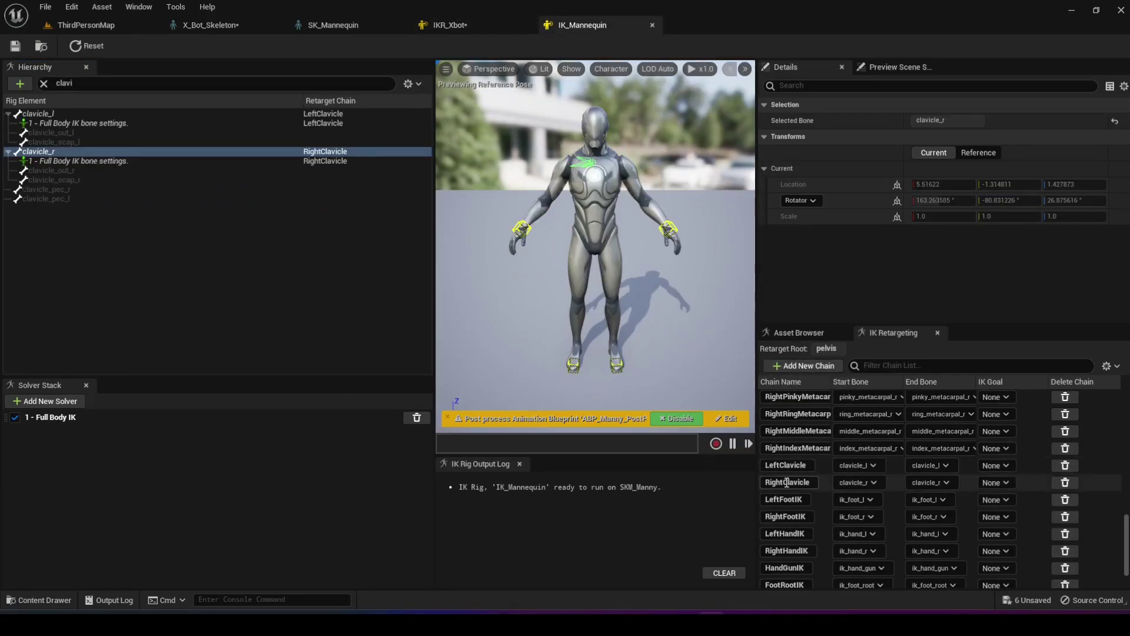
scroll(787, 482, down, 3)
scroll(787, 482, up, 10)
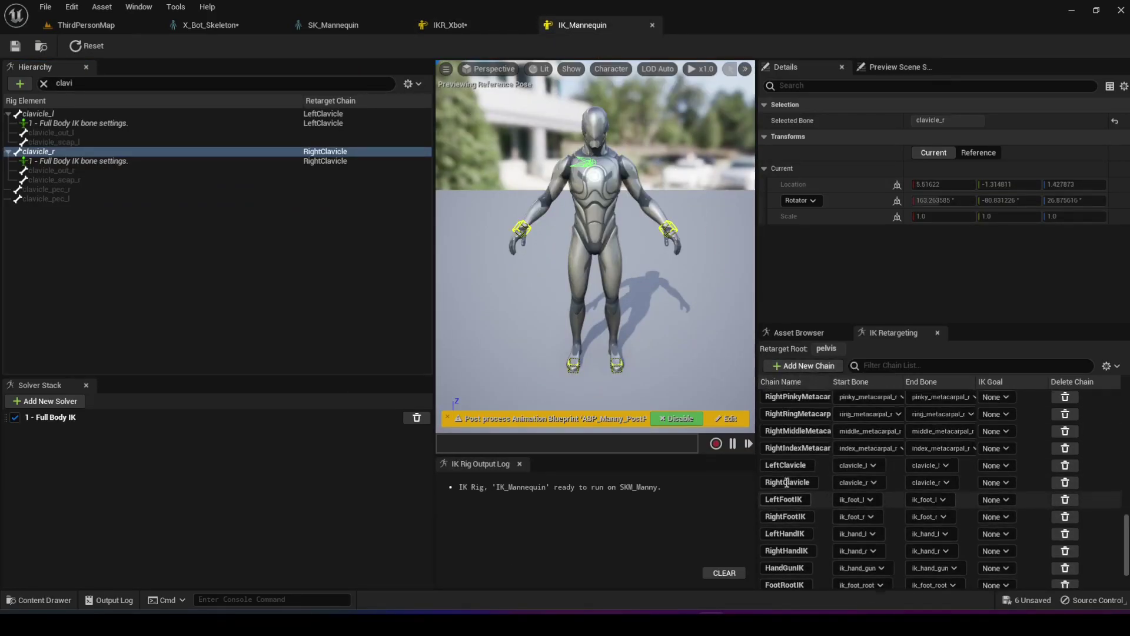
scroll(787, 482, up, 4)
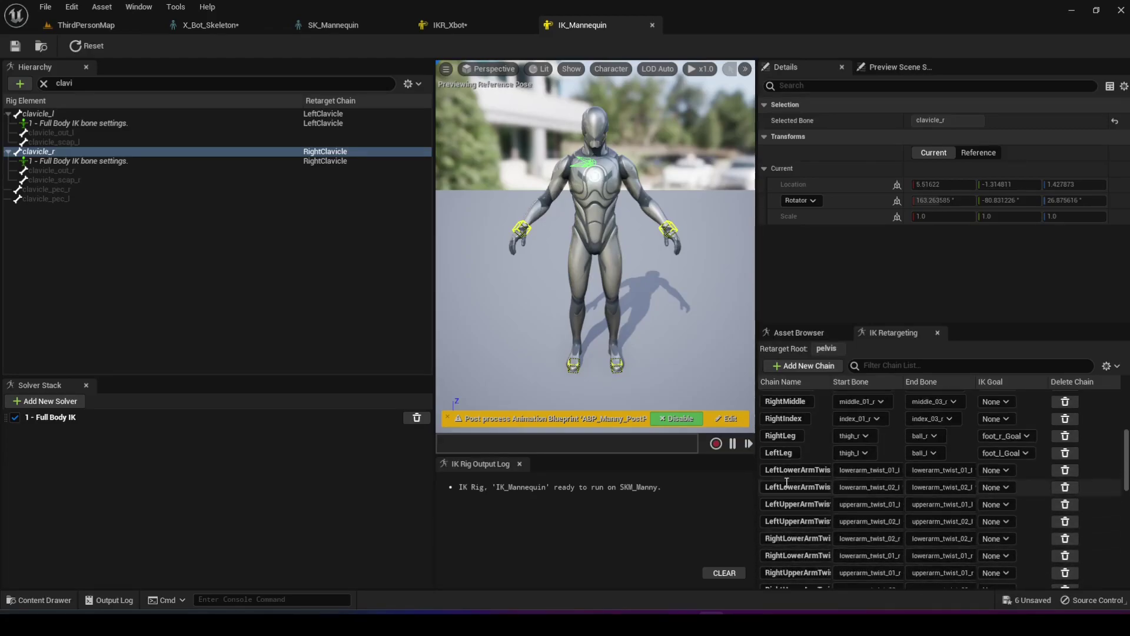
scroll(797, 475, up, 1)
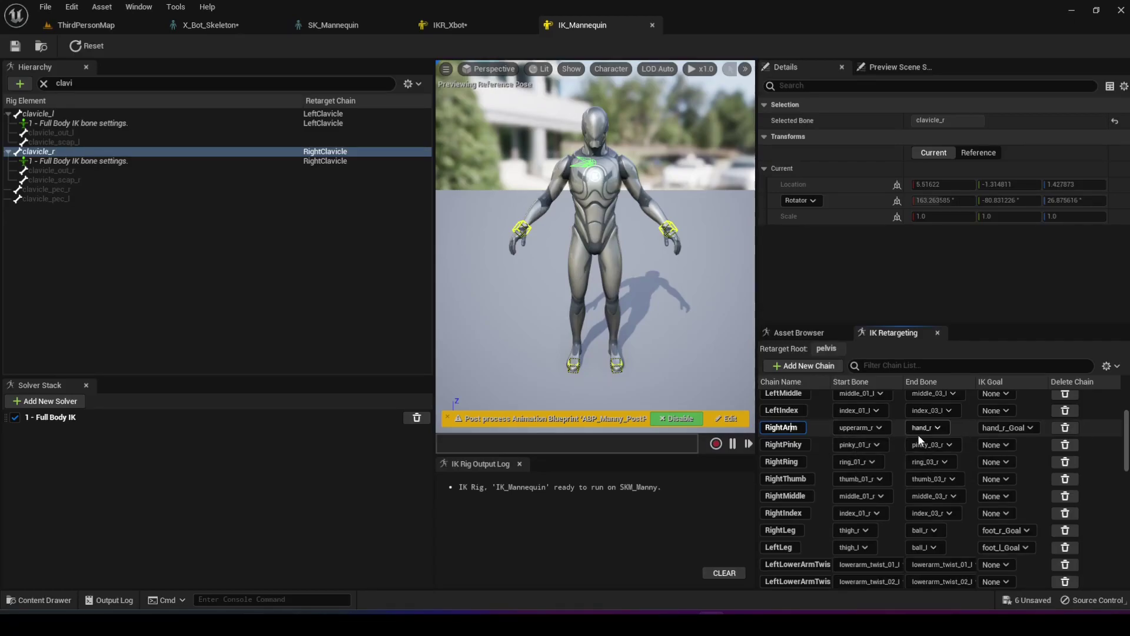
Clear IK_Mannequin's bone filter and examine the RightArm chain's bones in the hierarchy, selecting upperarm_r through hand_r
click(101, 83)
key(BackSpace)
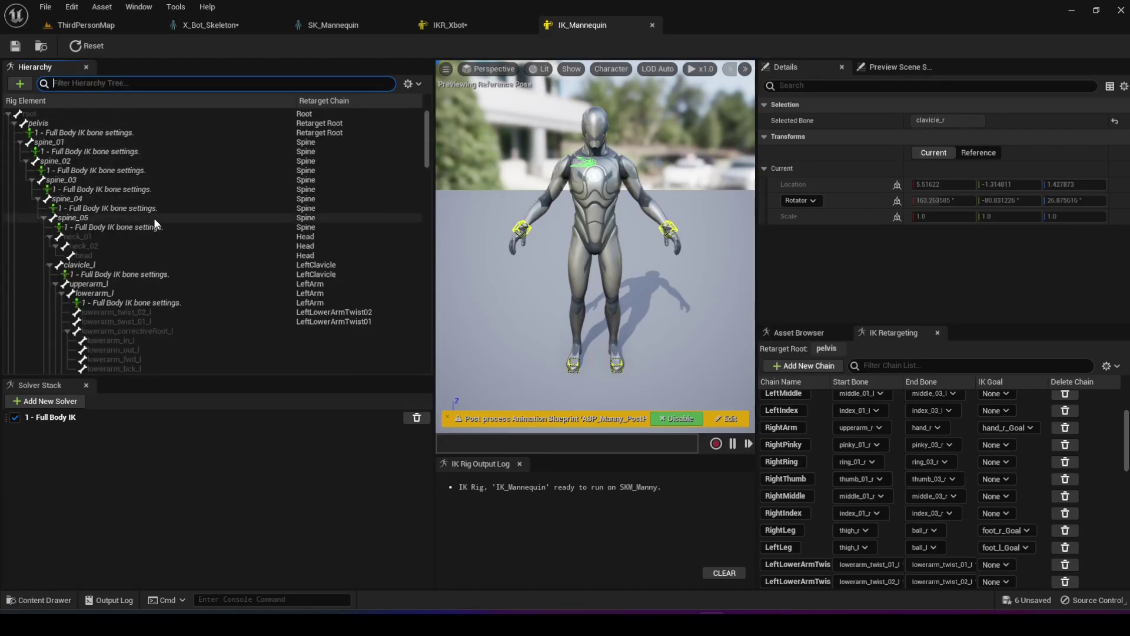
scroll(154, 218, down, 4)
scroll(154, 218, down, 10)
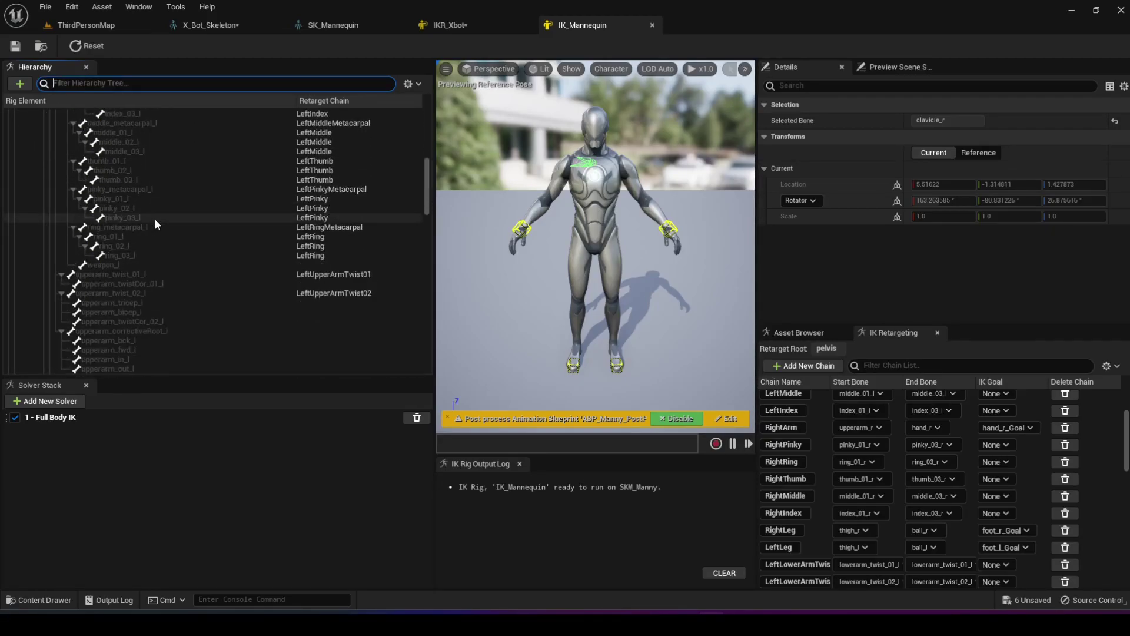
scroll(155, 221, down, 7)
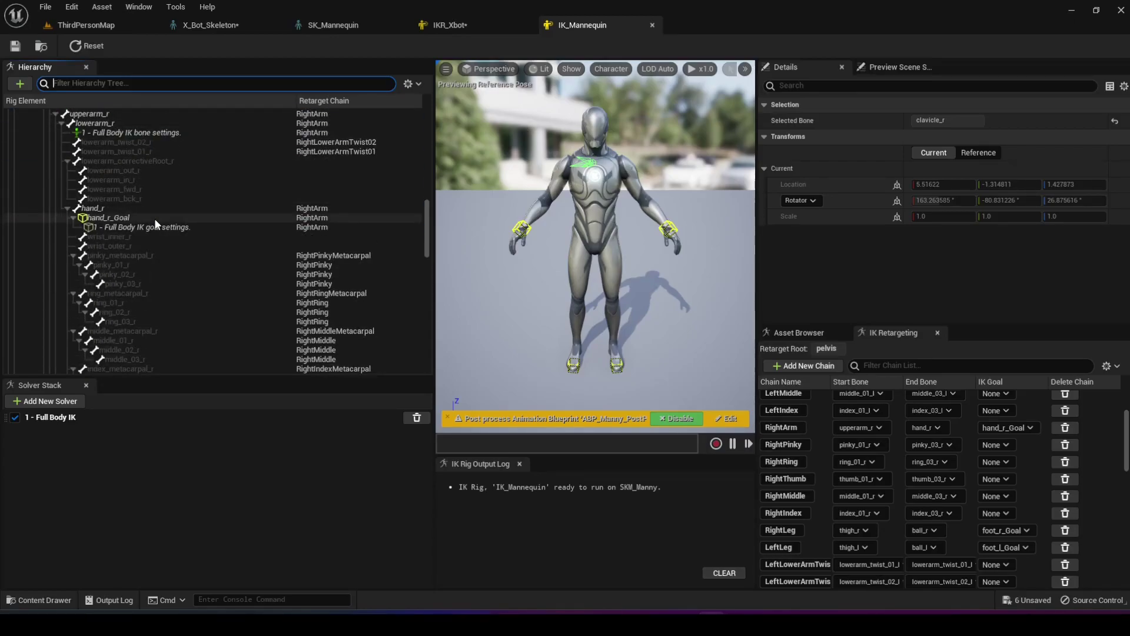
scroll(154, 218, up, 2)
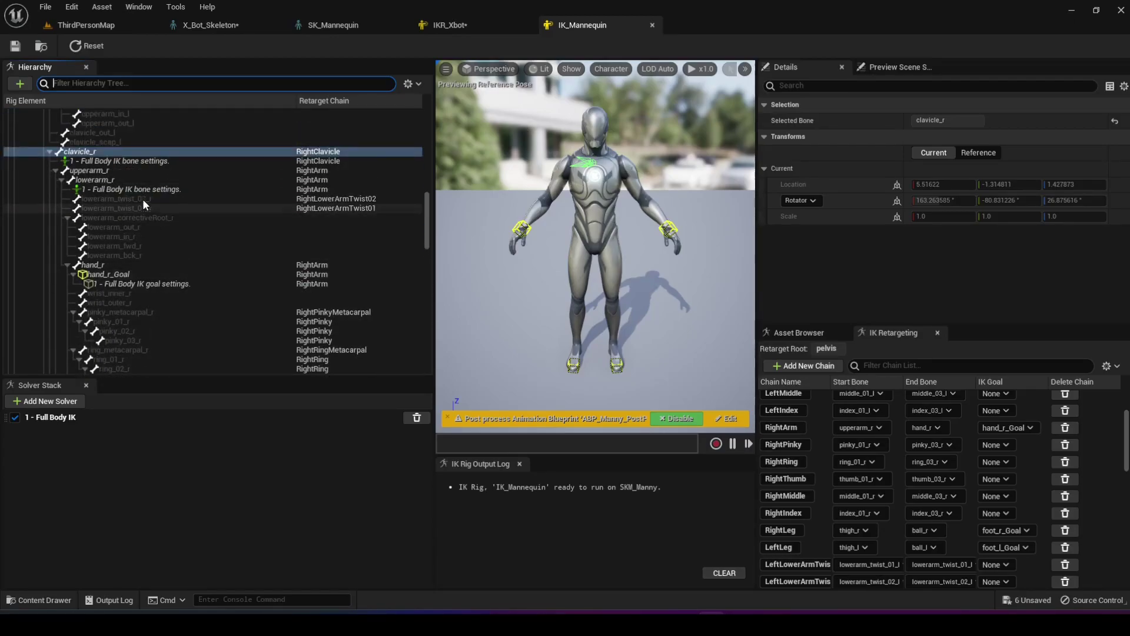
click(123, 171)
shift+click(118, 179)
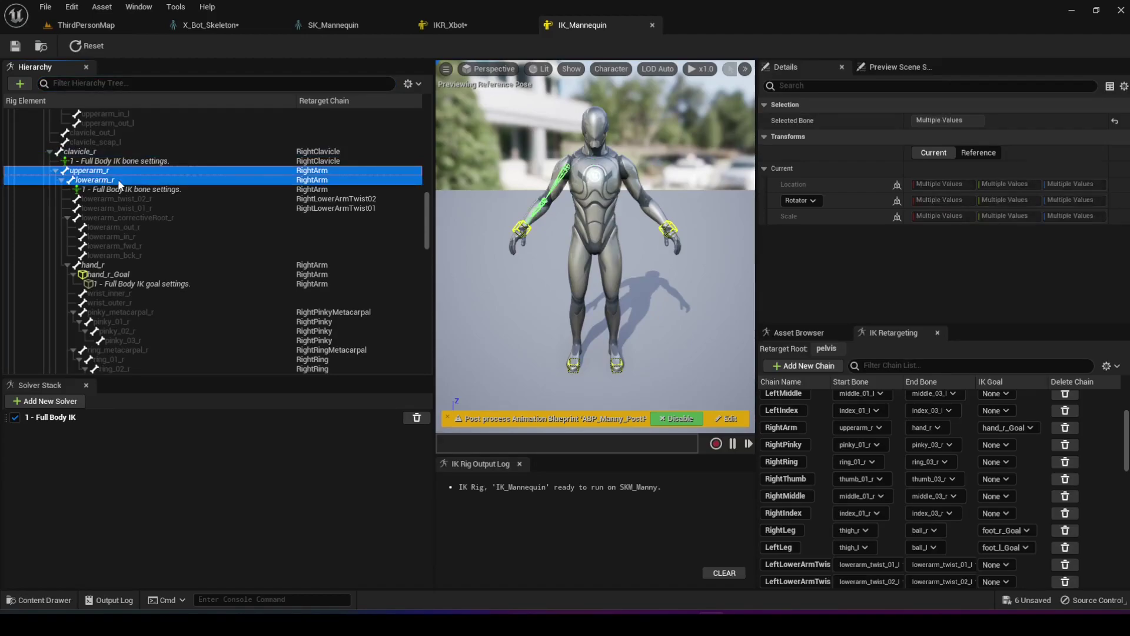
shift+click(94, 265)
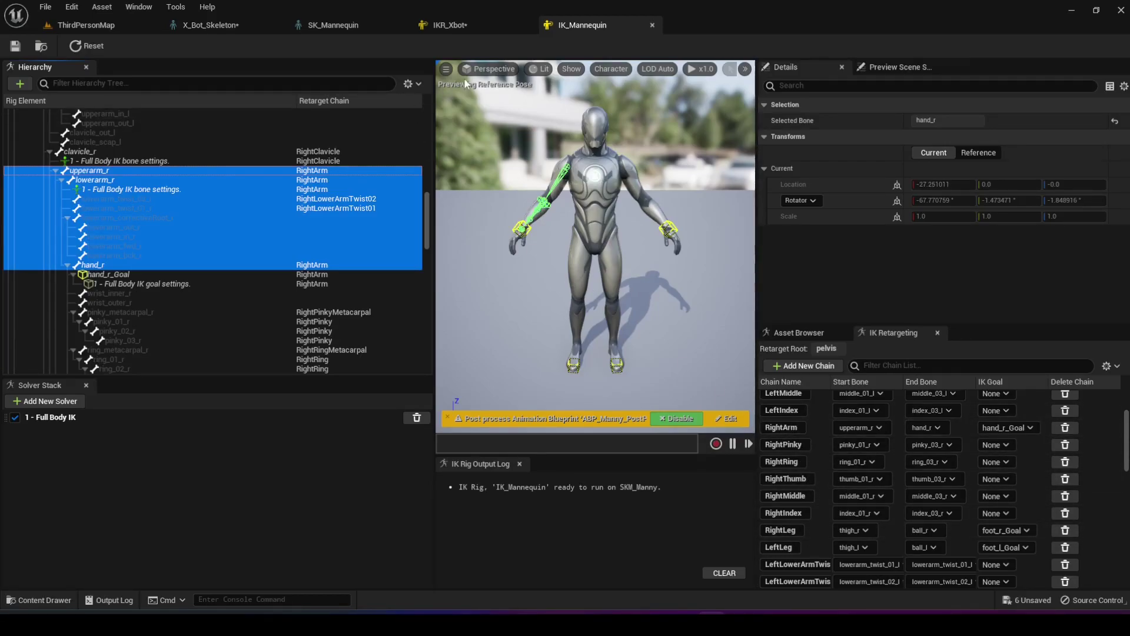
Return to IKR_Xbot and create a retarget chain named RightThumb from RightHandThumb1 through RightHandThumb4, without a goal
click(471, 24)
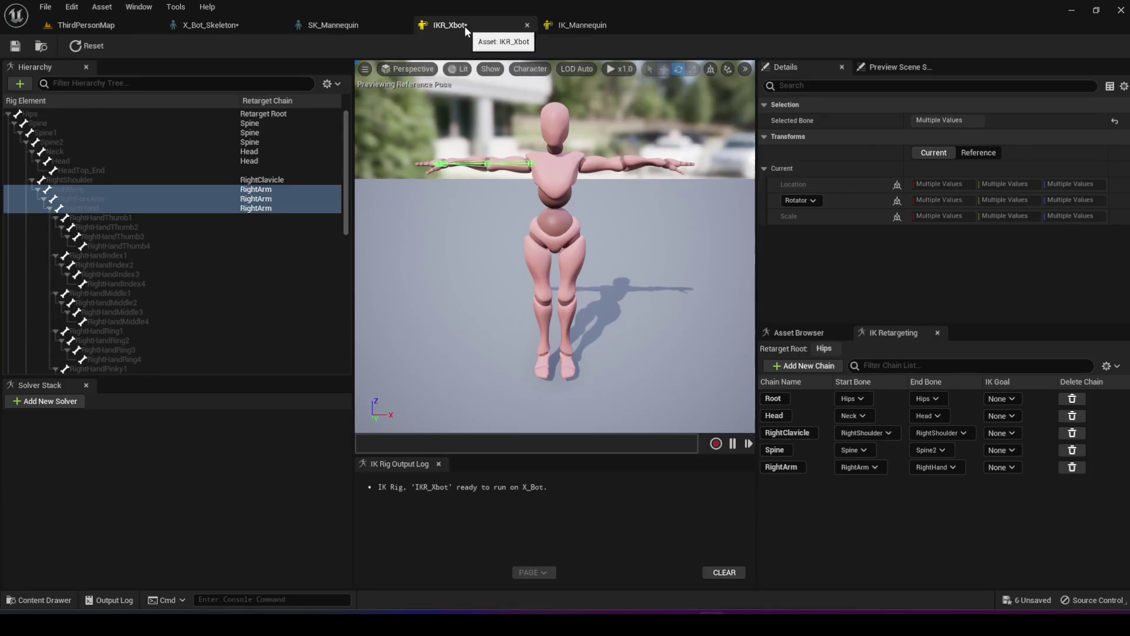
click(137, 221)
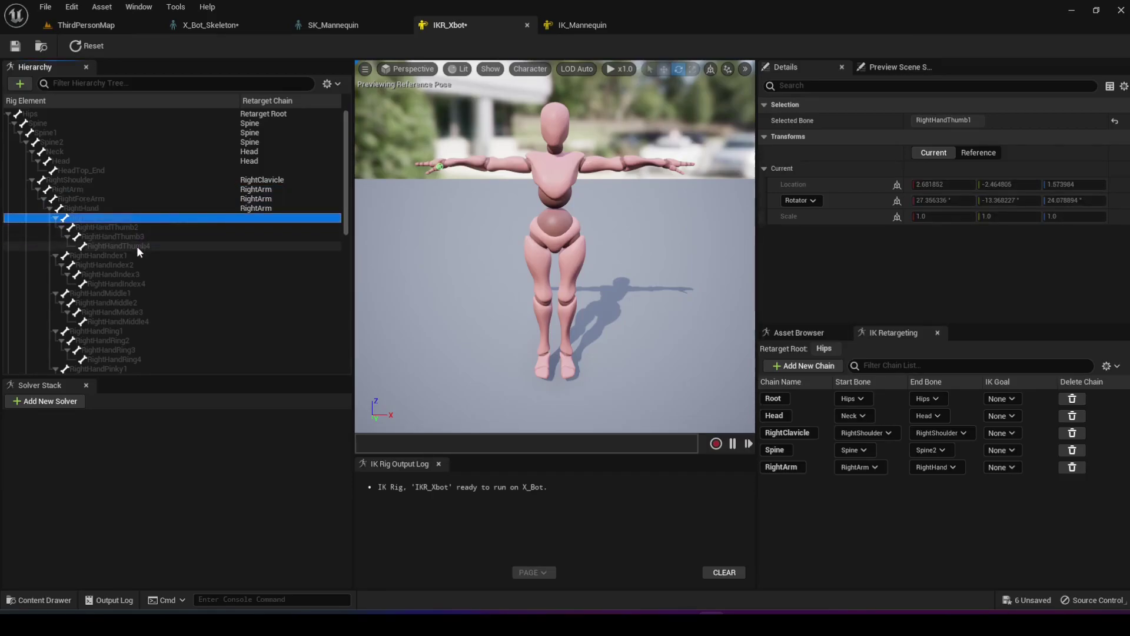
shift+click(136, 246)
right_click(121, 232)
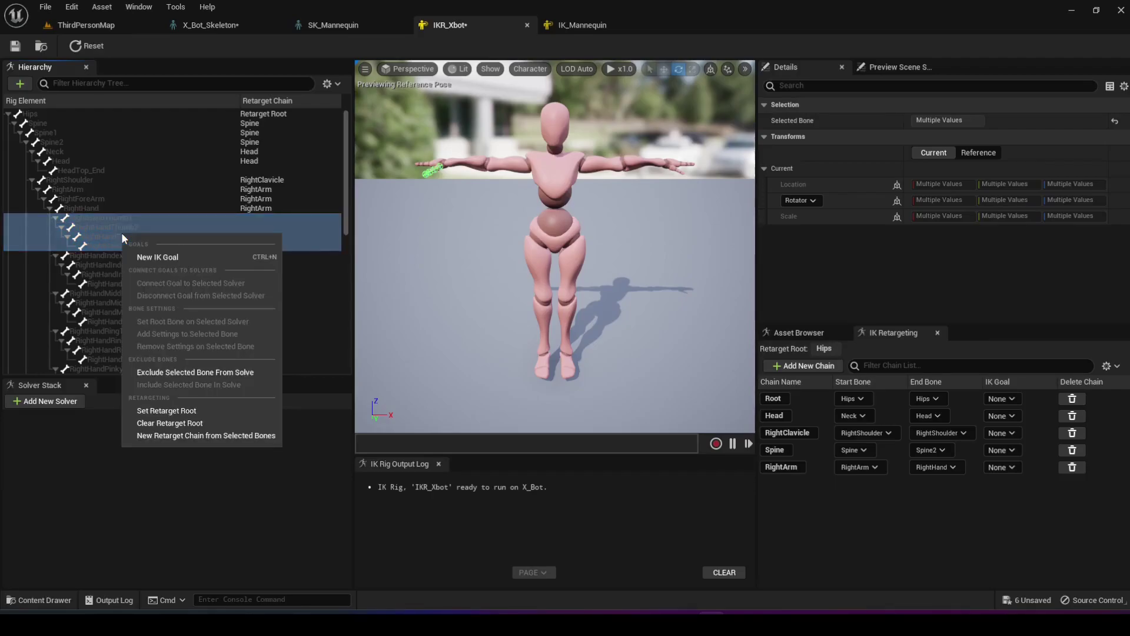
click(206, 435)
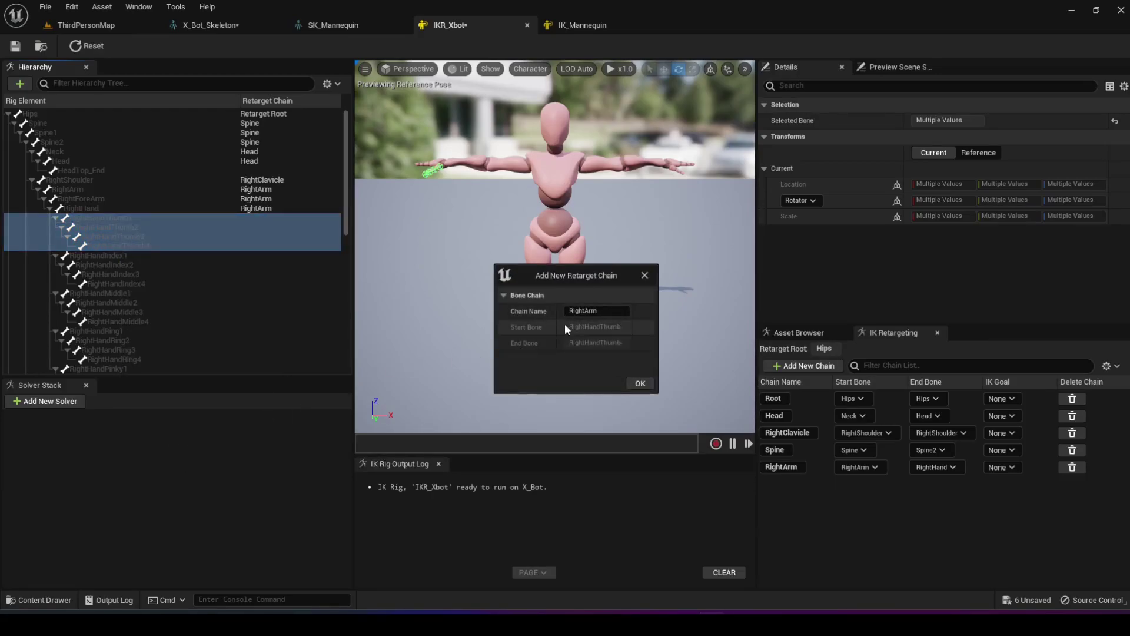
double_click(616, 313)
text(Thumb)
click(638, 384)
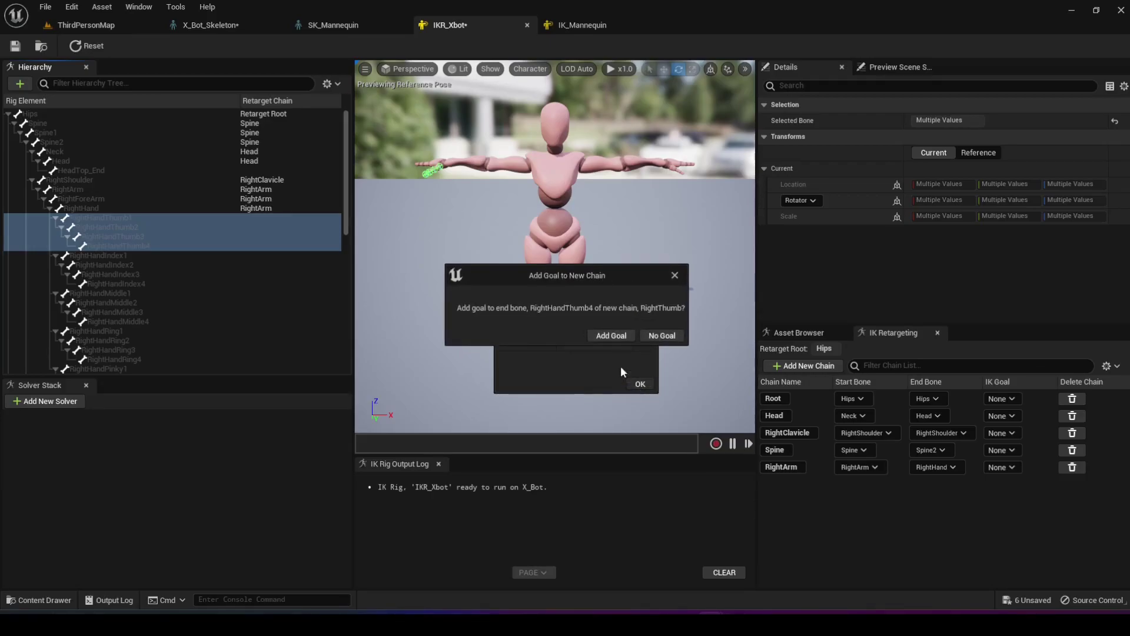
click(663, 339)
Create a retarget chain named RightIndex from the RightHandIndex1 through RightHandIndex4 bones, without a goal
click(145, 255)
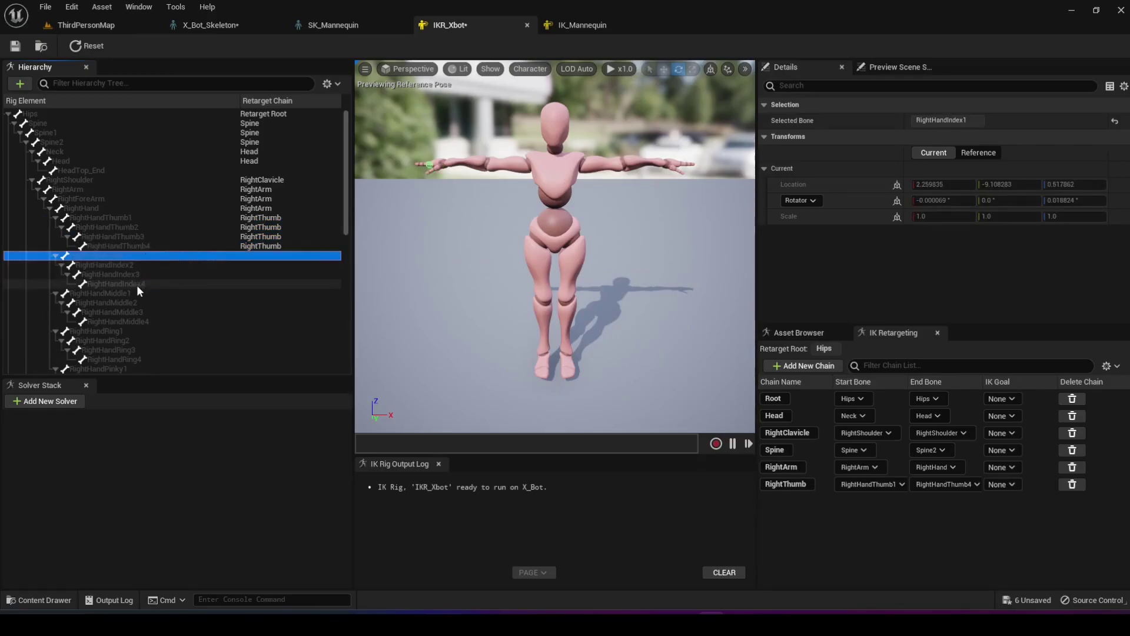
shift+click(136, 283)
right_click(130, 276)
click(198, 476)
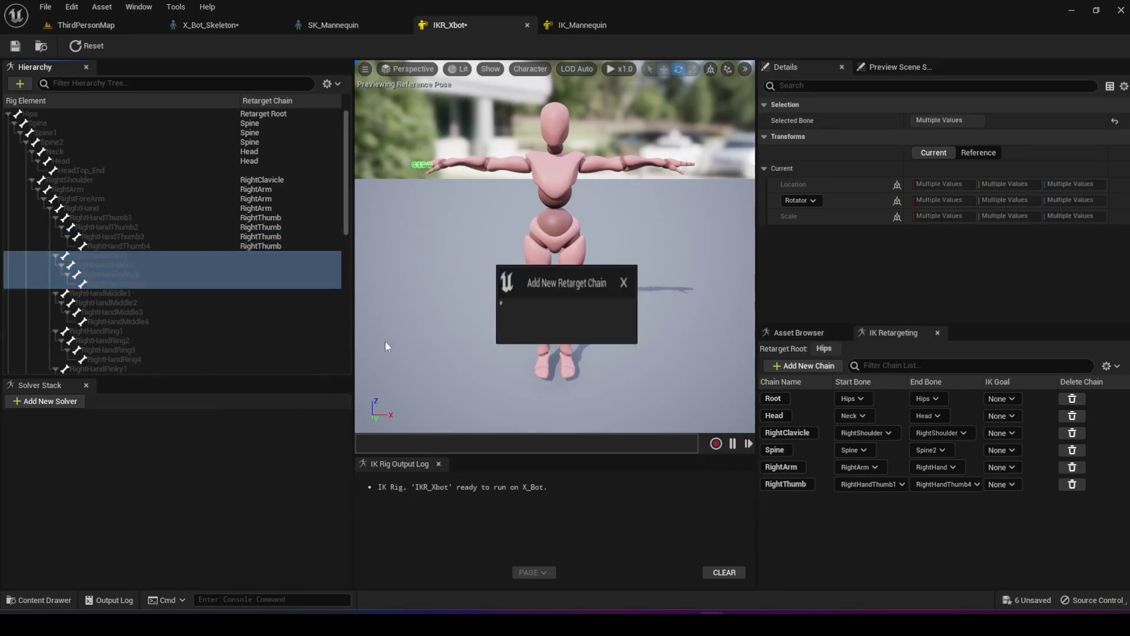
click(609, 313)
key(BackSpace)
key(BackSpace)
key(BackSpace)
text(Index)
key(Return)
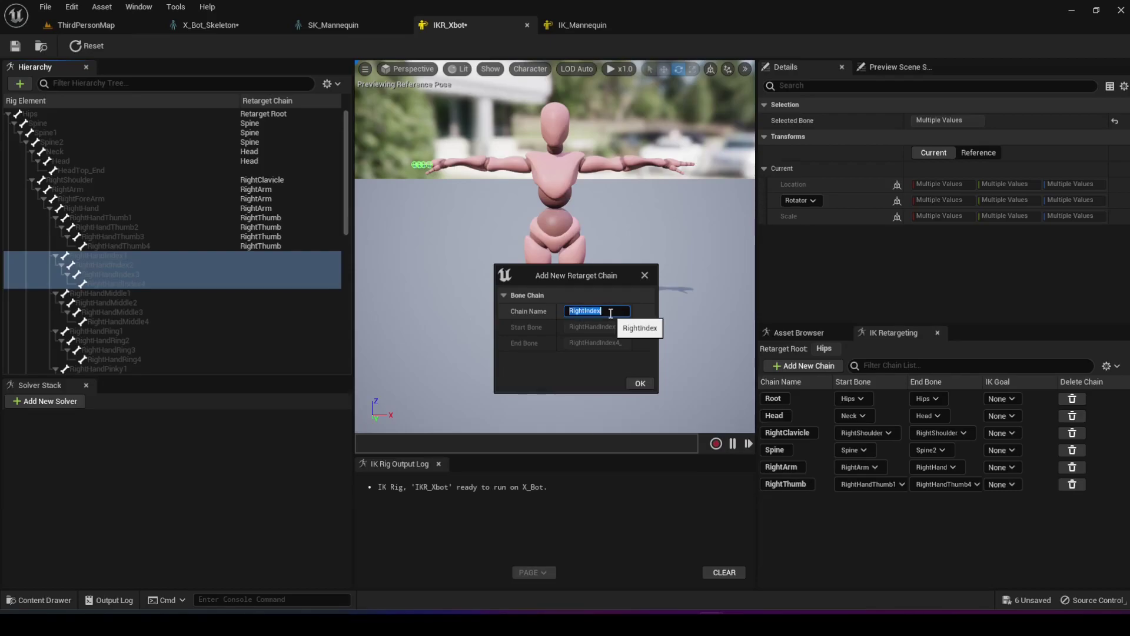
click(640, 383)
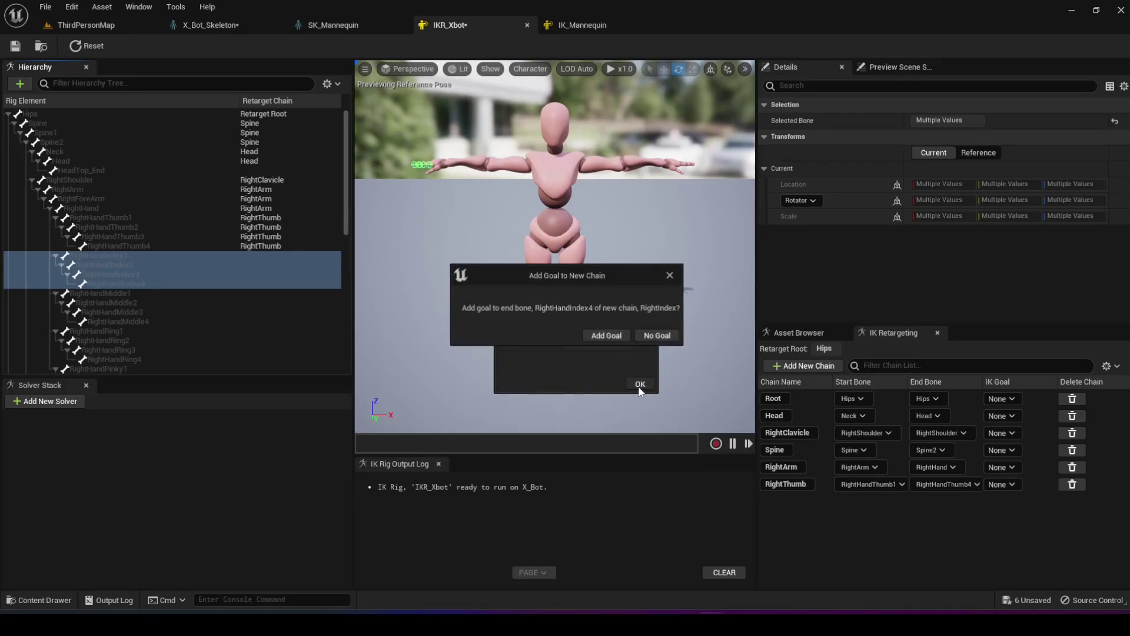
click(657, 335)
Create a retarget chain named RightMiddle from the RightHandMiddle1 through RightHandMiddle4 bones, without a goal
click(184, 292)
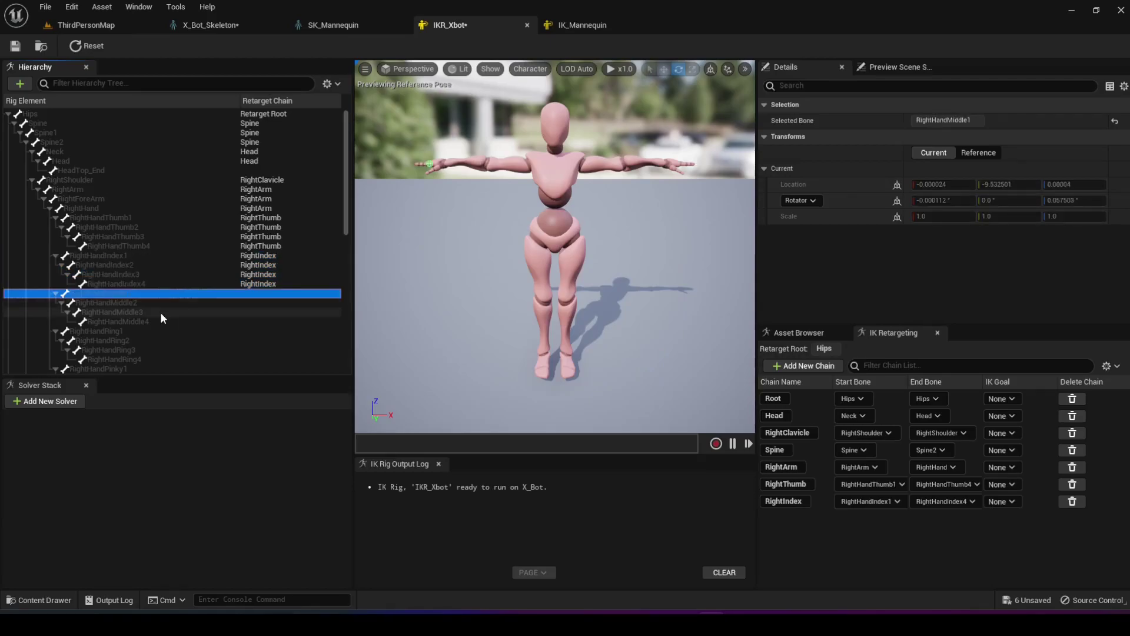
shift+click(153, 321)
right_click(185, 313)
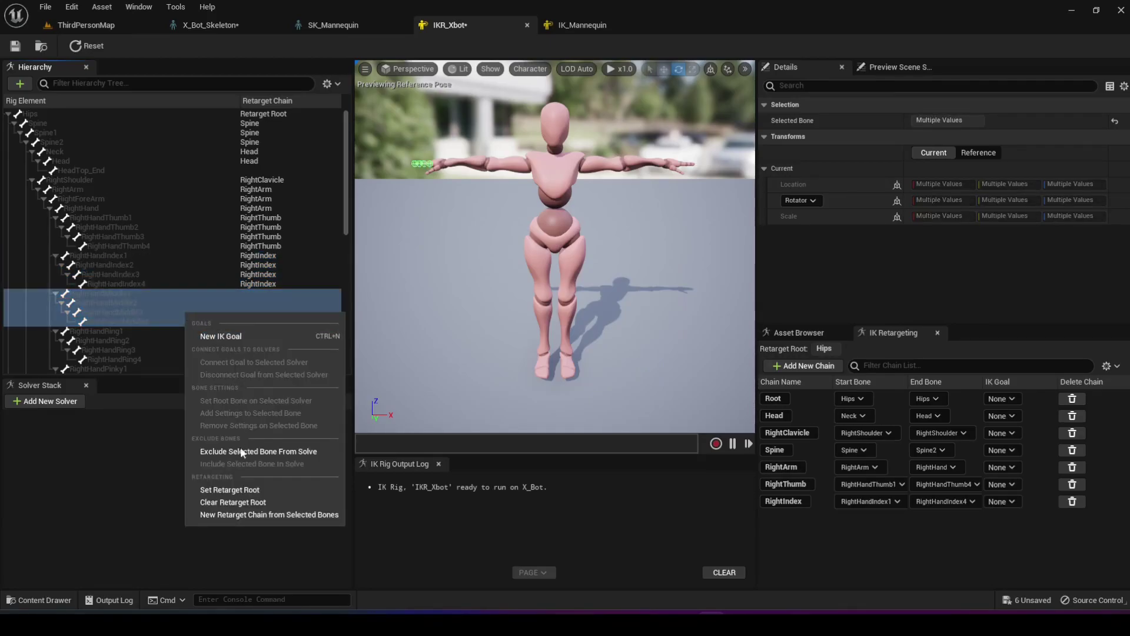
click(263, 514)
click(608, 310)
text(RightA)
key(BackSpace)
key(BackSpace)
text(Middle)
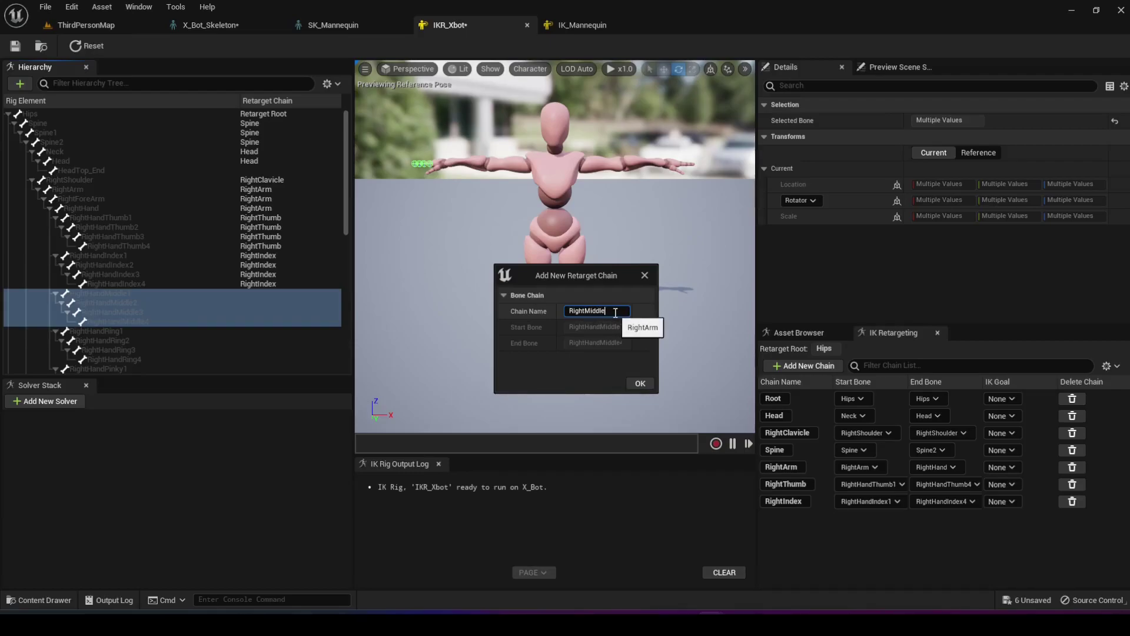
click(631, 382)
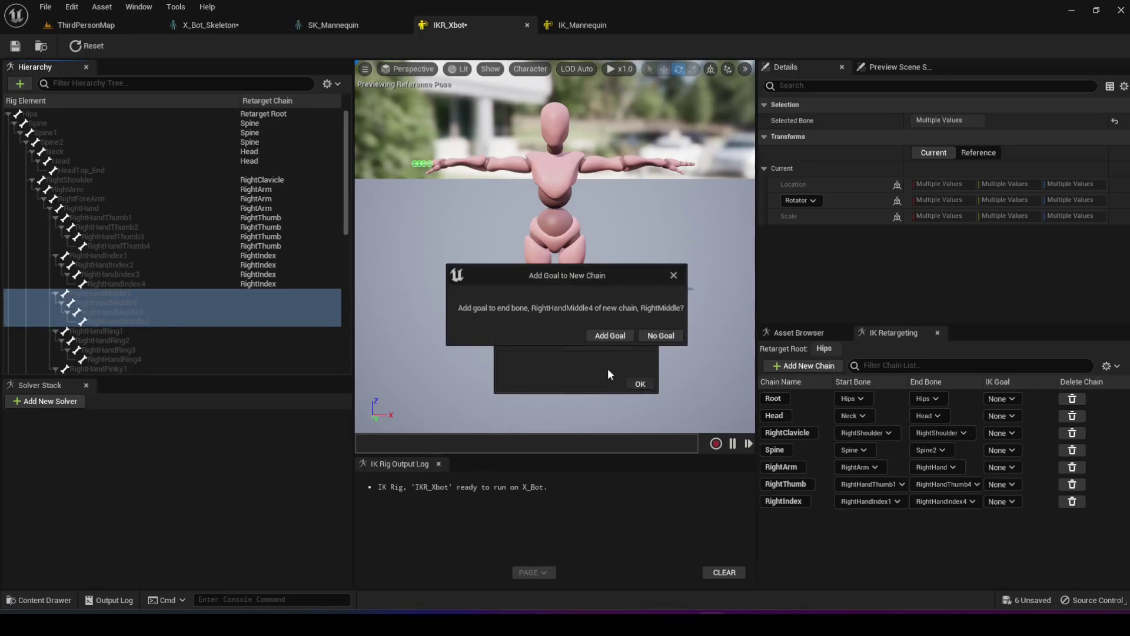
click(661, 336)
Create a retarget chain named RightRing from the RightHandRing1 through RightHandRing4 bones, without a goal
scroll(192, 302, down, 2)
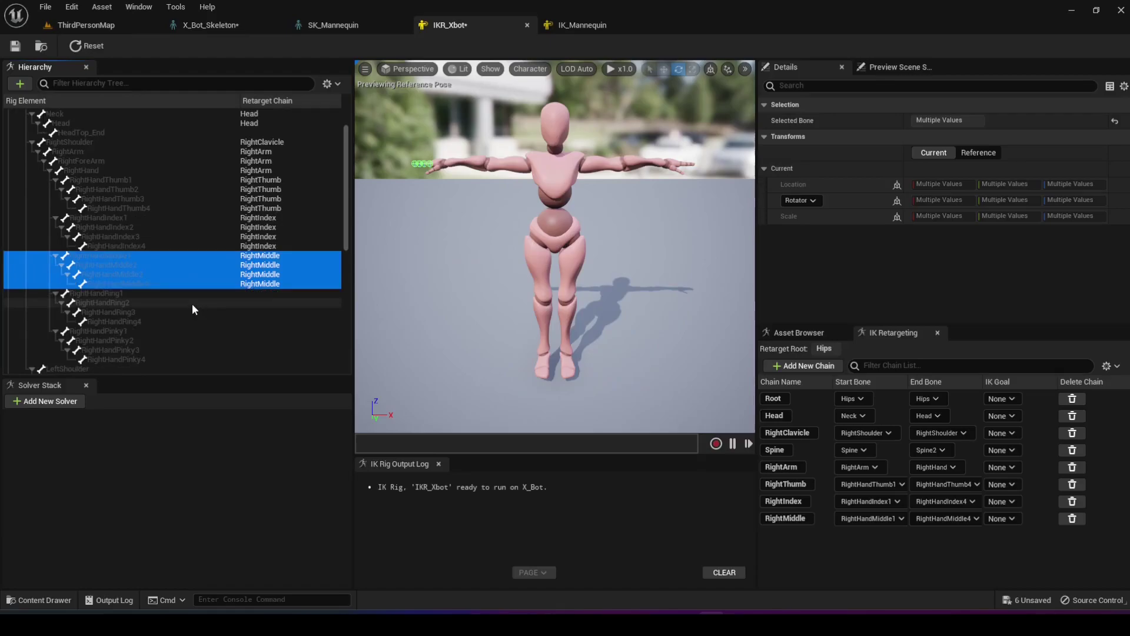
click(117, 294)
right_click(124, 304)
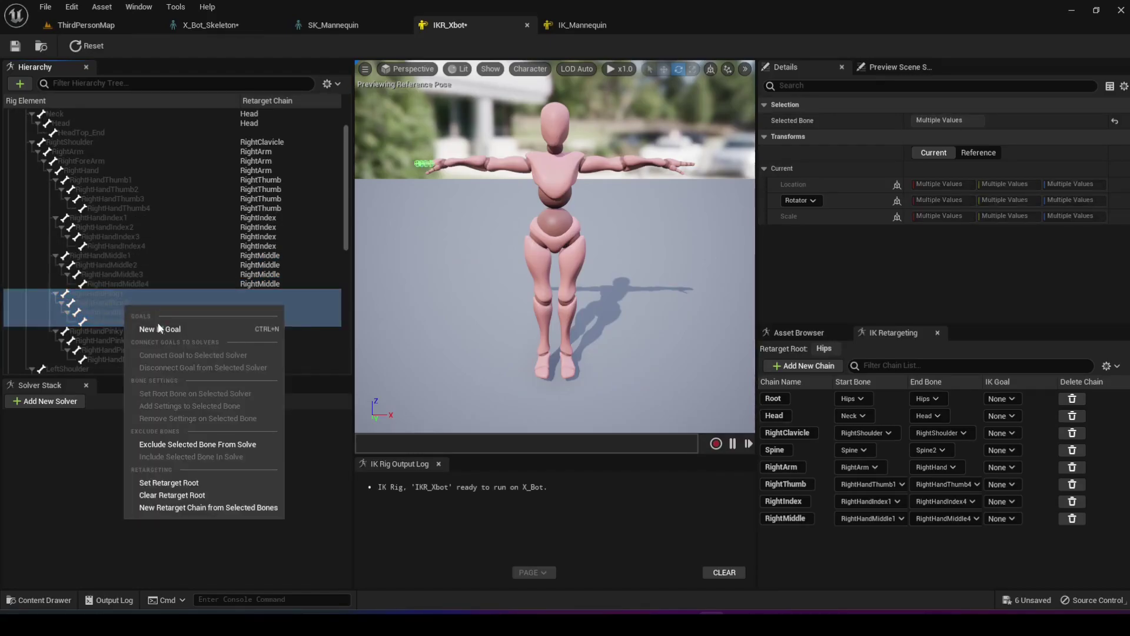
click(203, 508)
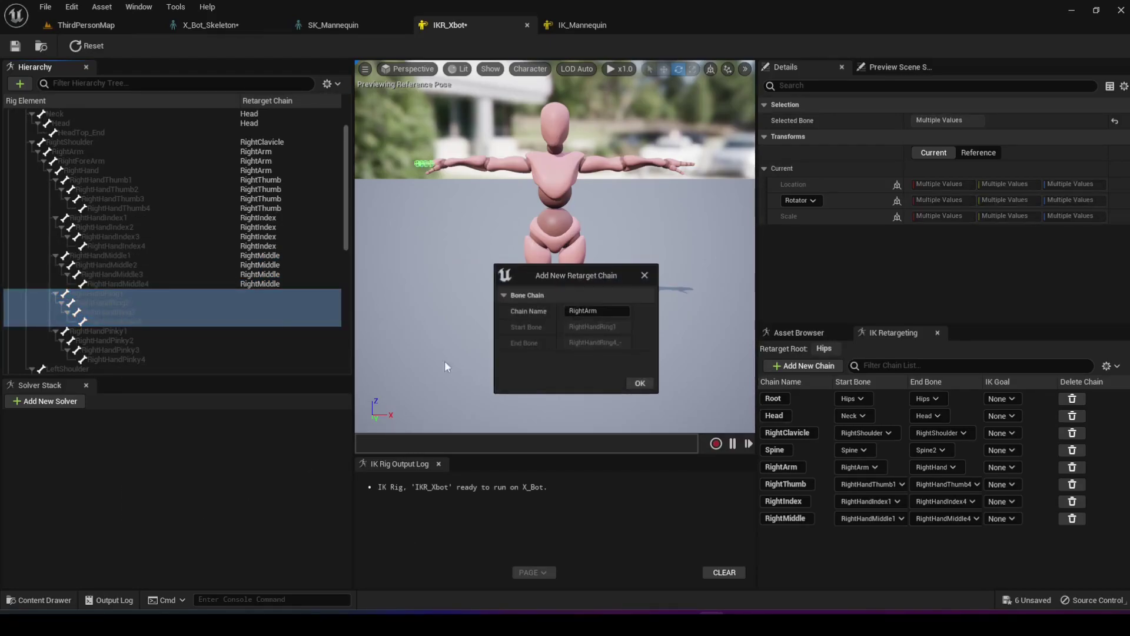
drag(587, 310, 641, 313)
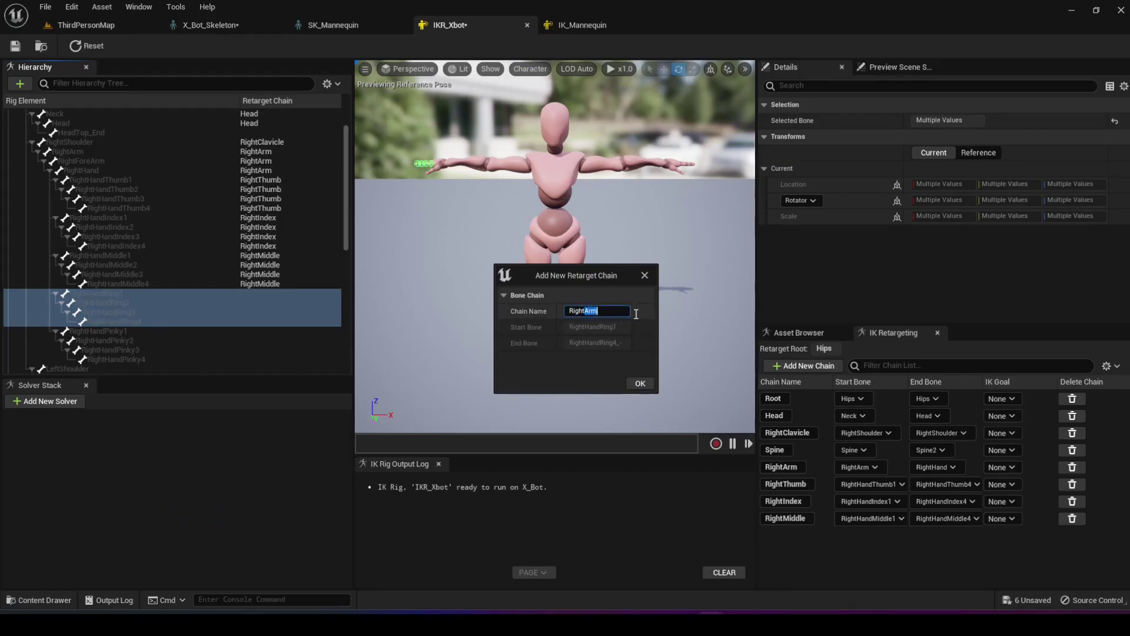
text(Ring)
key(ctrl+a)
click(640, 383)
click(651, 333)
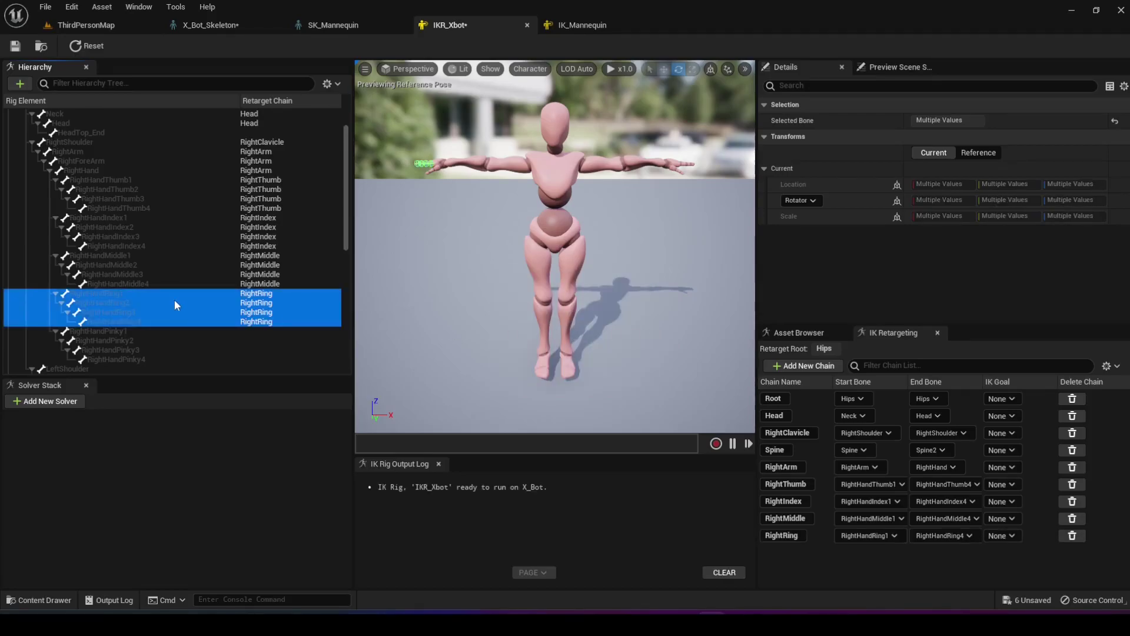
Create a retarget chain named RightPinky from the RightHandPinky1 through RightHandPinky4 bones, without a goal
scroll(136, 294, down, 2)
click(136, 293)
shift+click(132, 322)
right_click(130, 308)
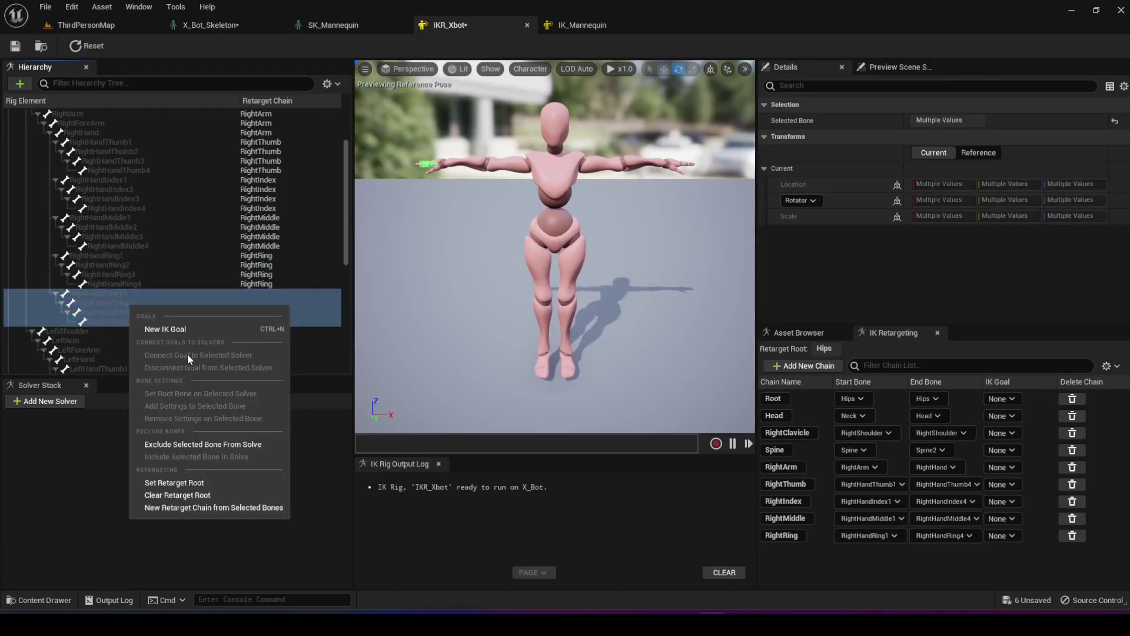
click(220, 509)
click(586, 312)
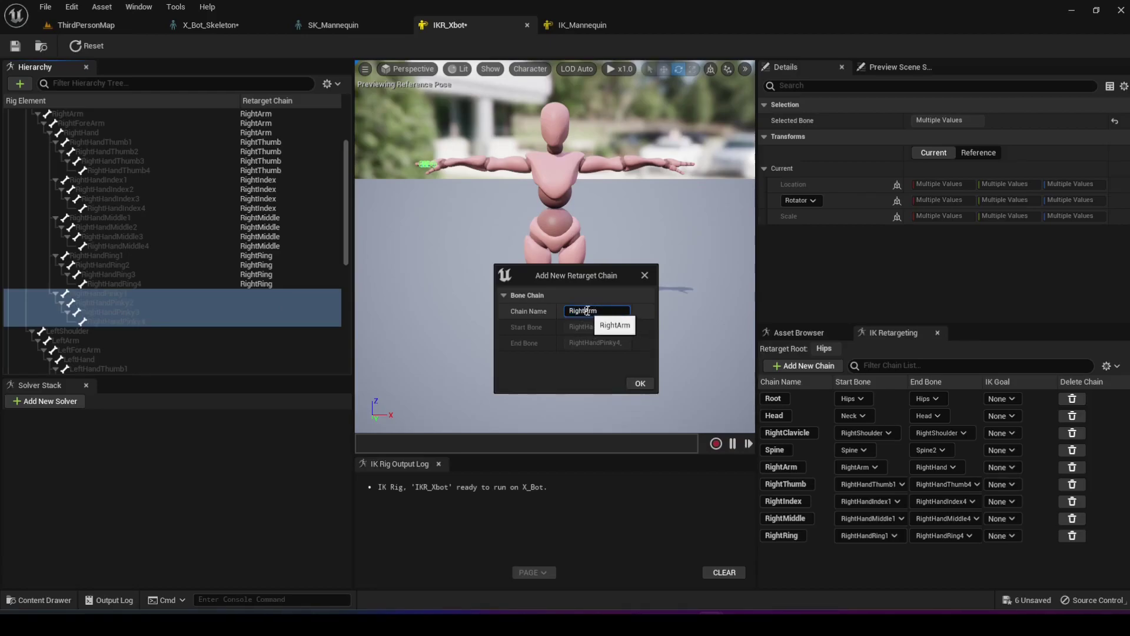
drag(586, 312, 627, 318)
text(Pinky)
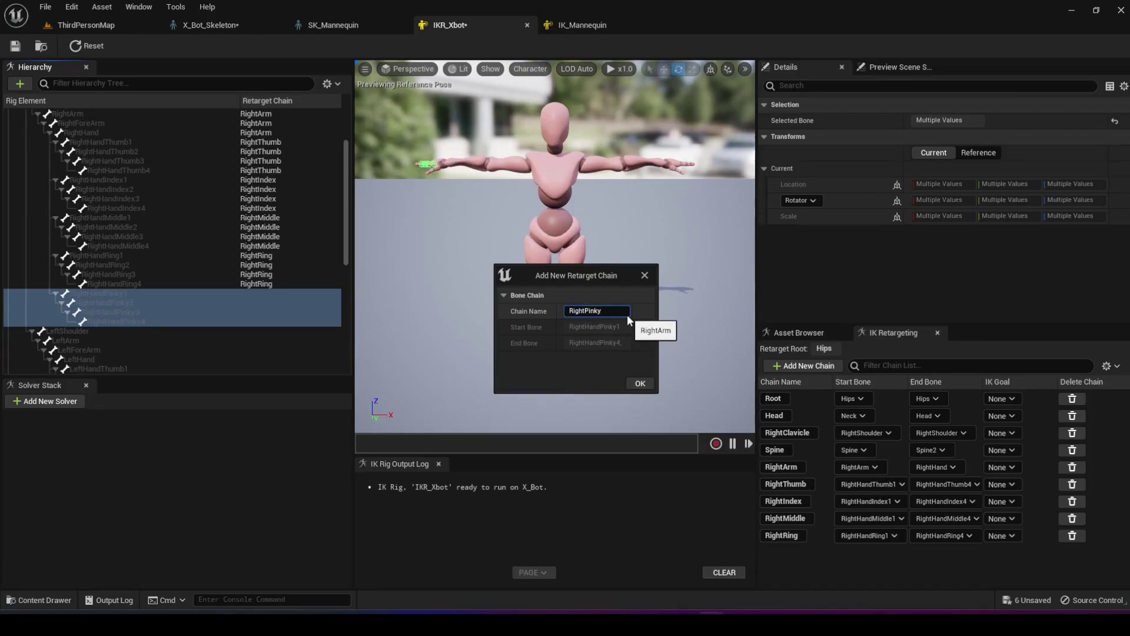
click(644, 382)
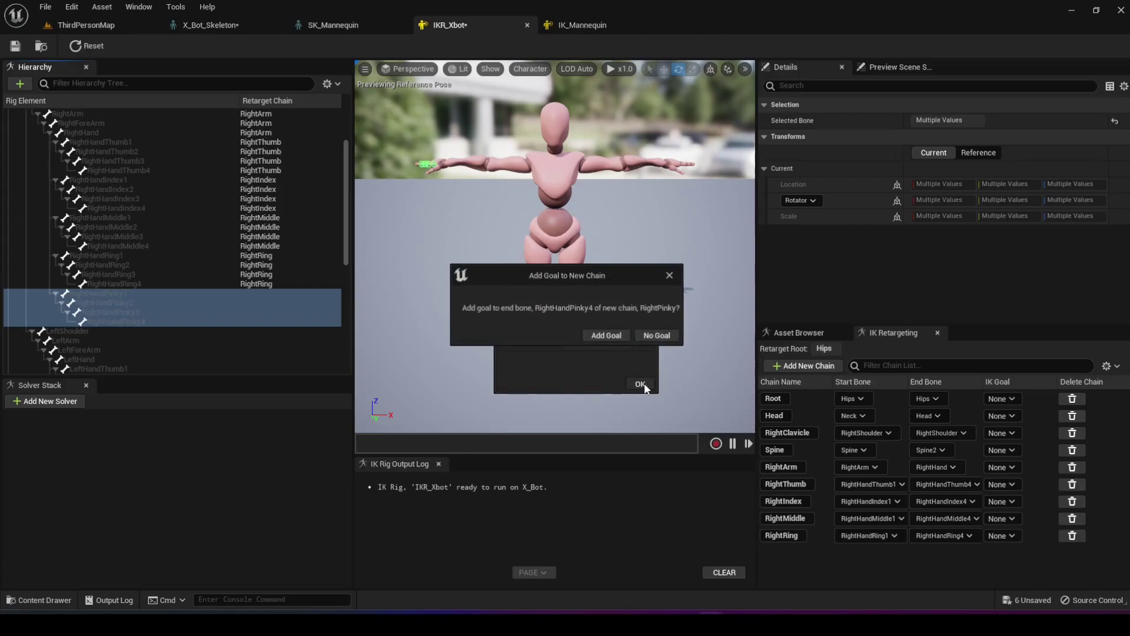
click(658, 336)
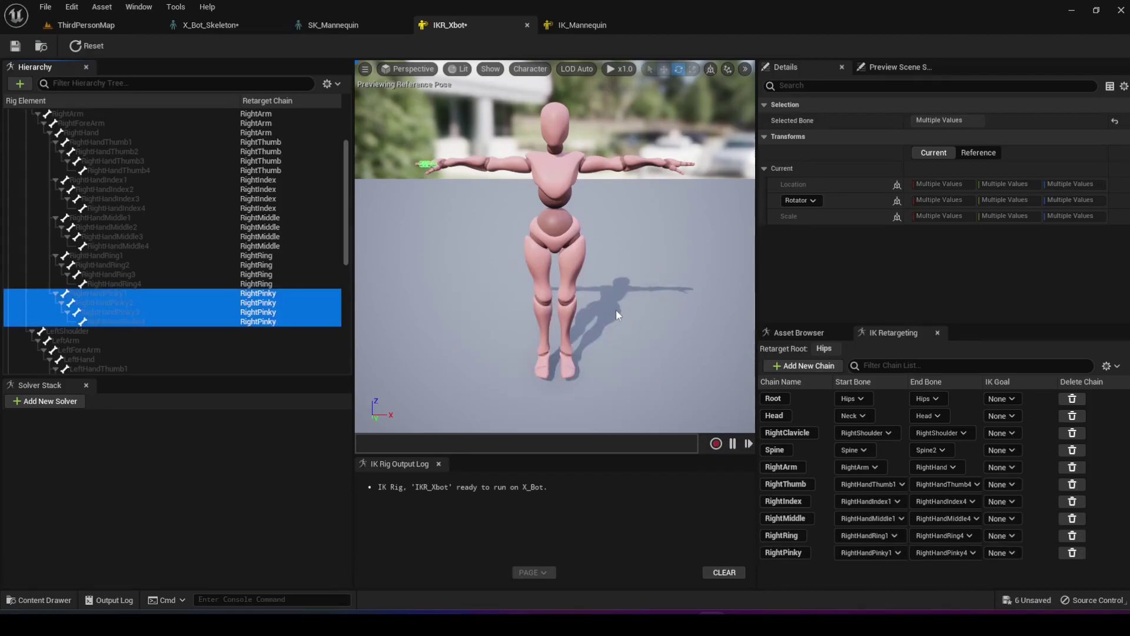
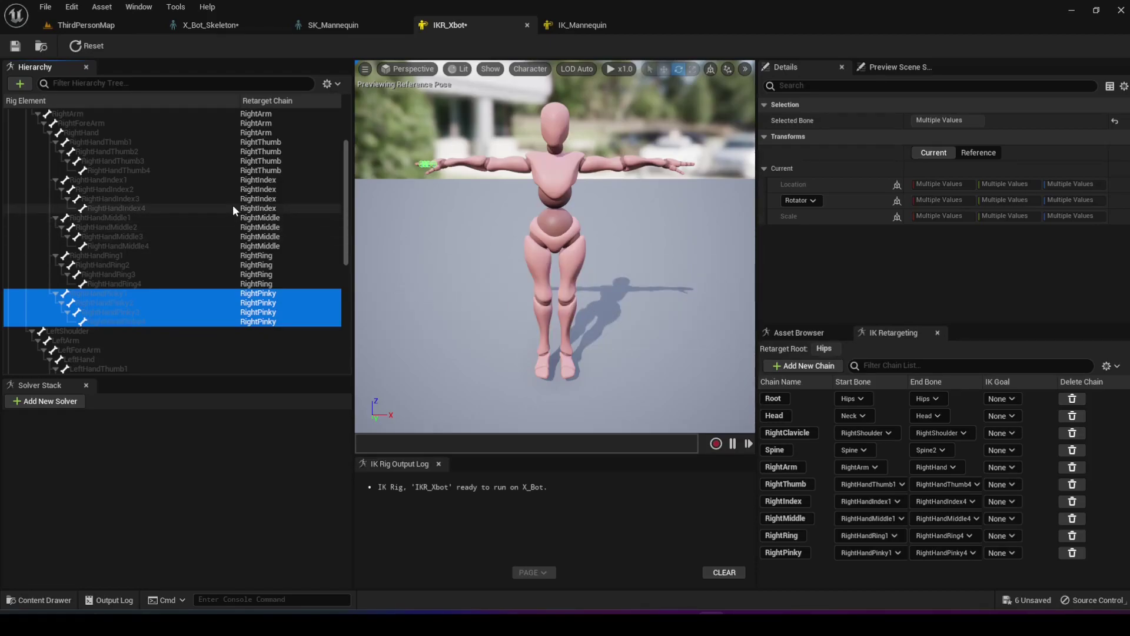
Create a retarget chain named RightLeg from the RightUpLeg through RightToe_End bones, without a goal
scroll(232, 205, up, 2)
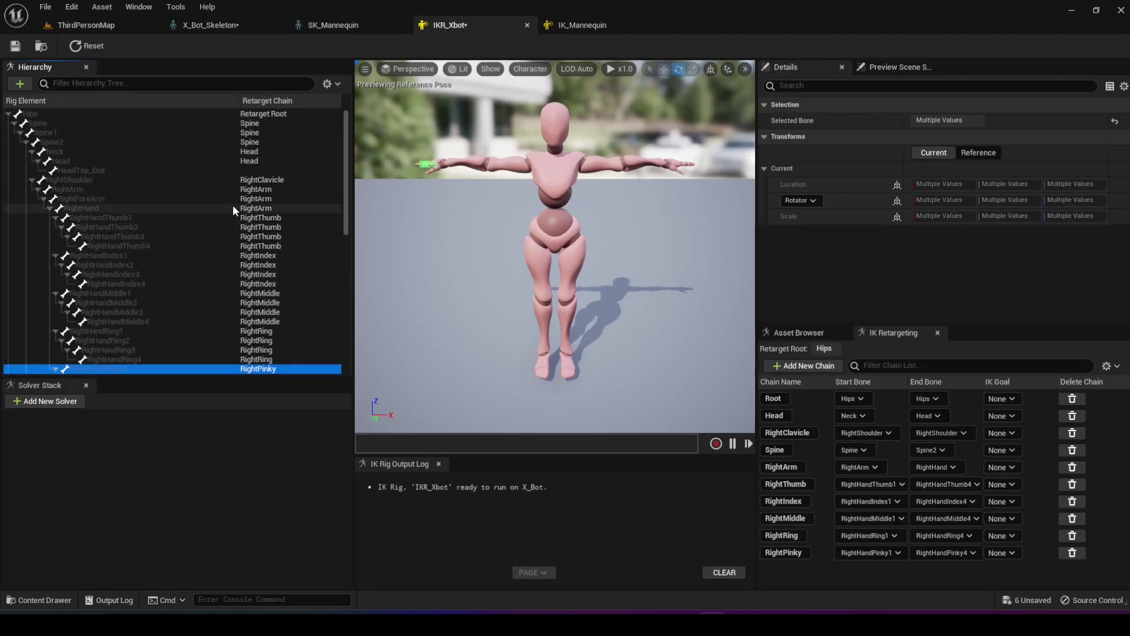
scroll(232, 205, down, 2)
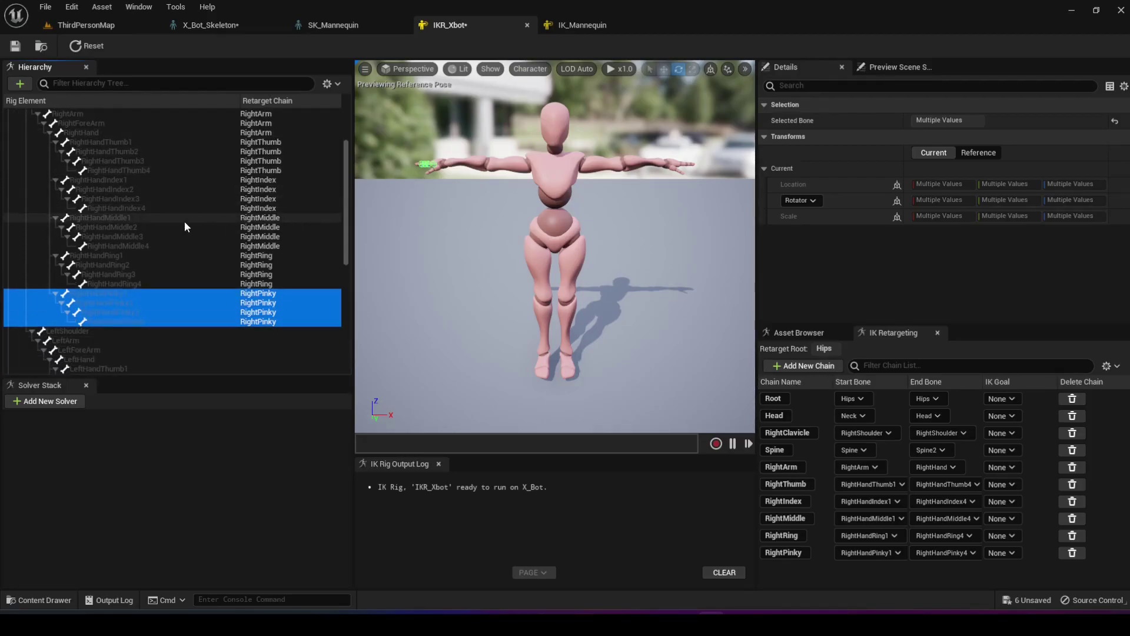
click(185, 221)
scroll(185, 222, down, 7)
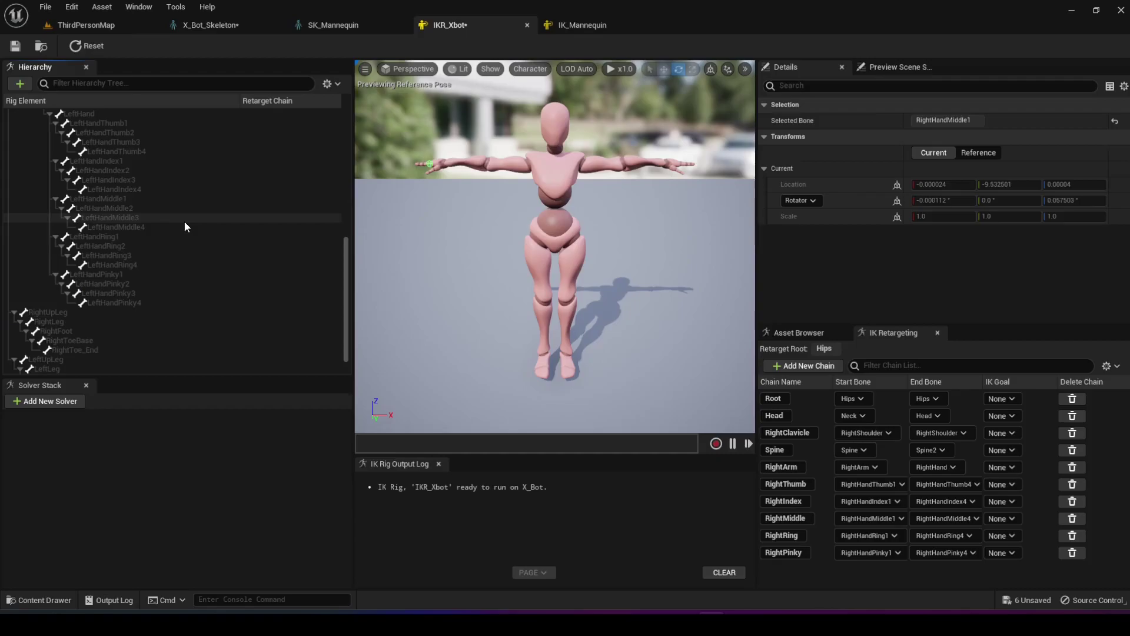
click(76, 285)
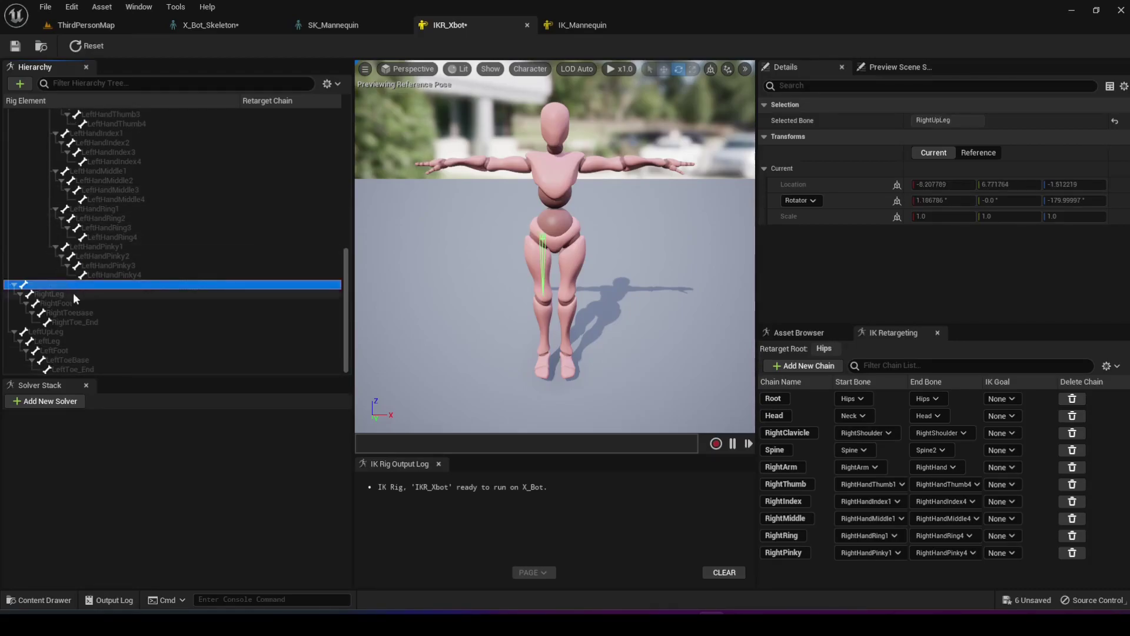
shift+click(73, 293)
shift+click(71, 304)
shift+click(79, 312)
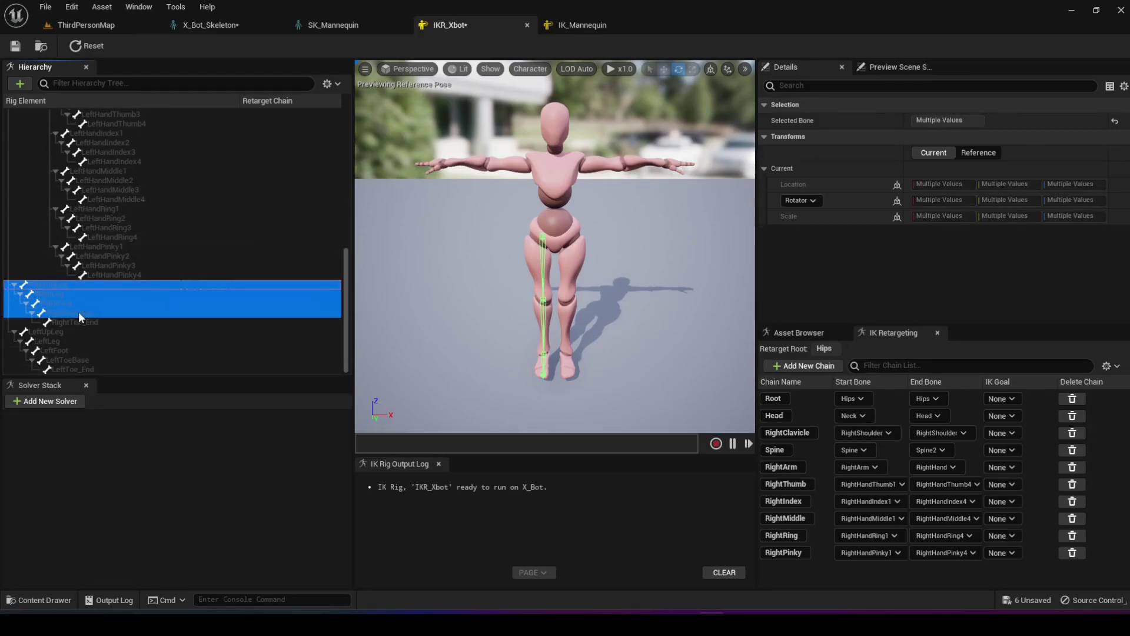
shift+click(95, 321)
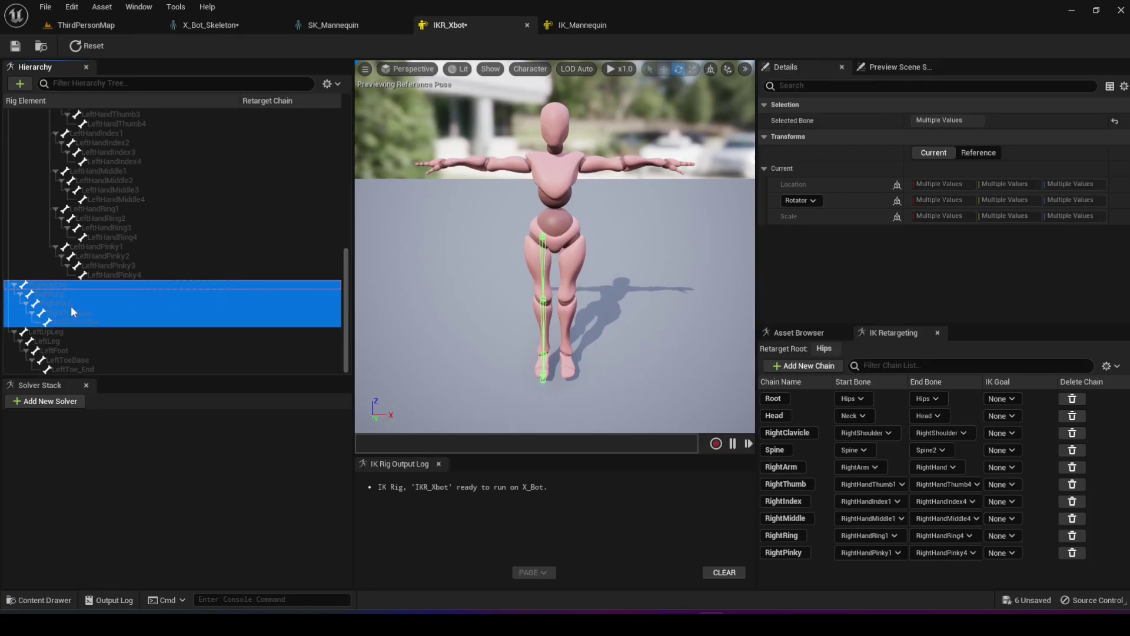
right_click(71, 305)
click(120, 510)
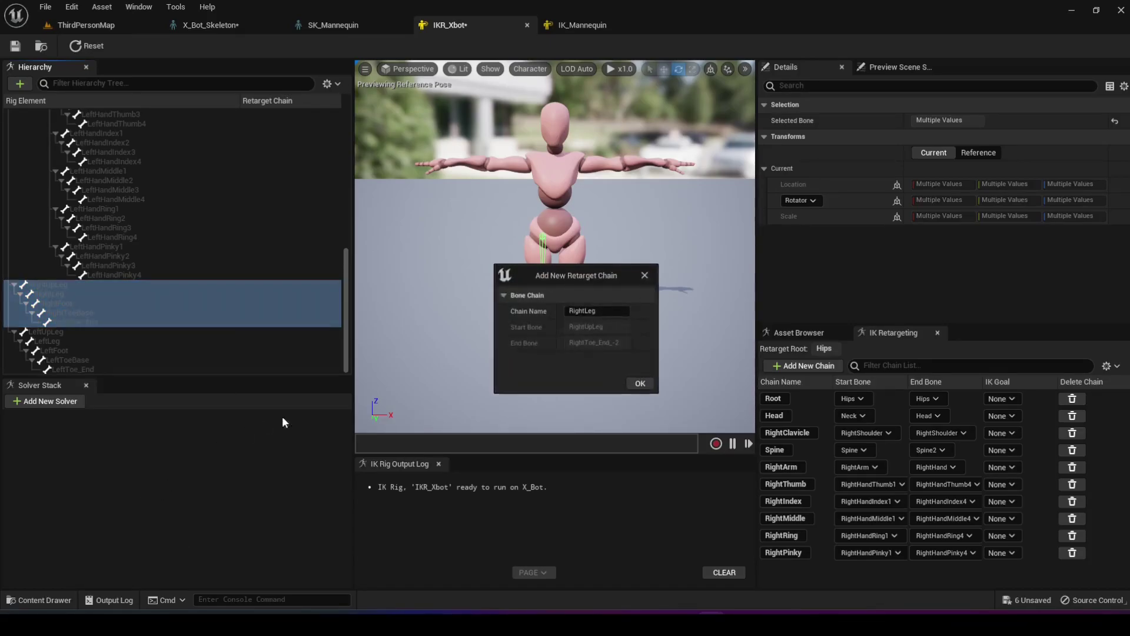
click(640, 385)
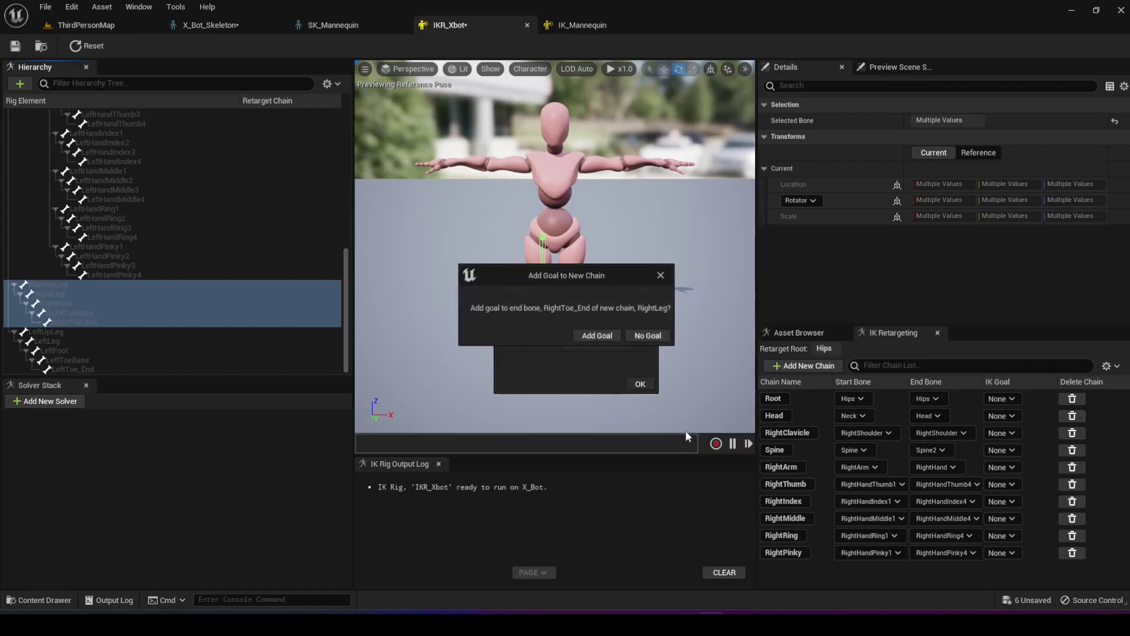
click(642, 334)
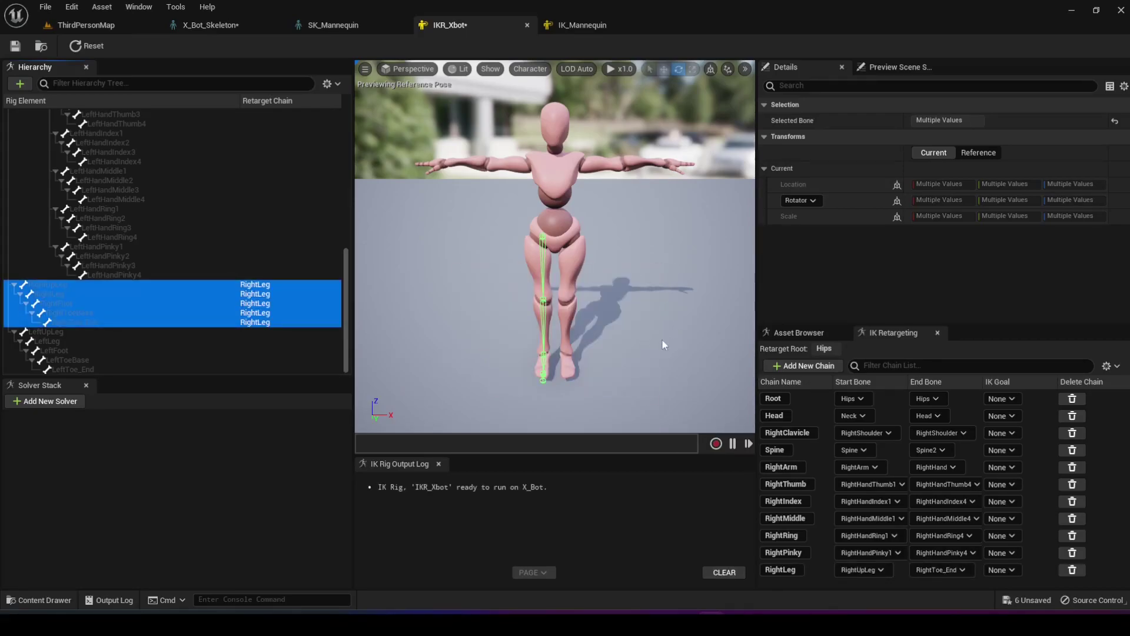
Mirror the RightClavicle chain to create a LeftClavicle chain on the LeftShoulder bone, without a goal
click(826, 466)
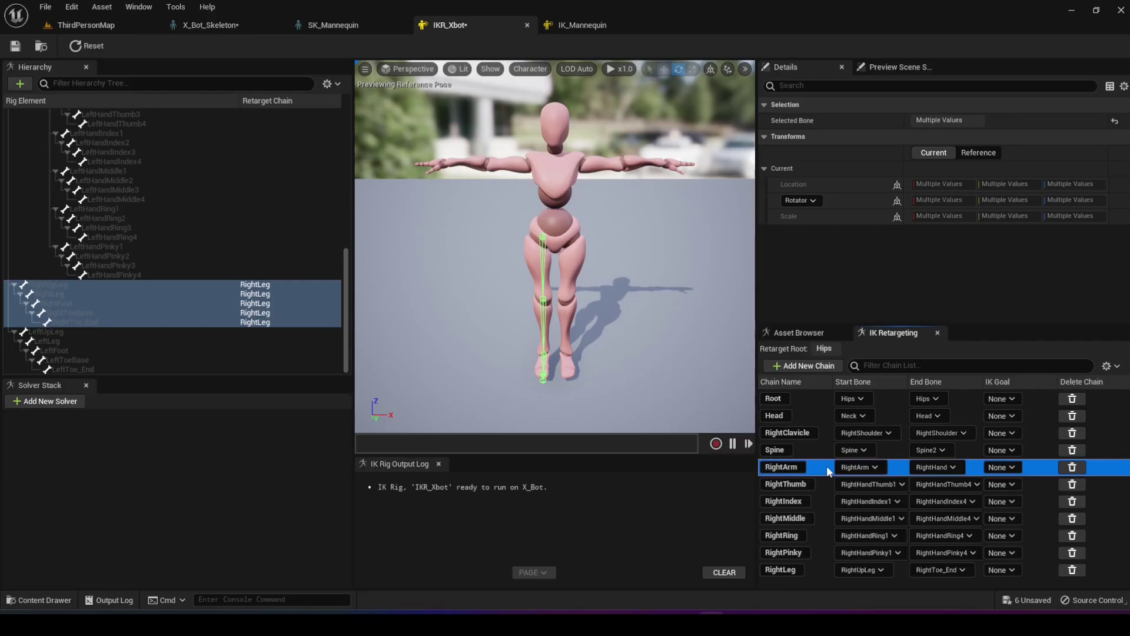
click(823, 450)
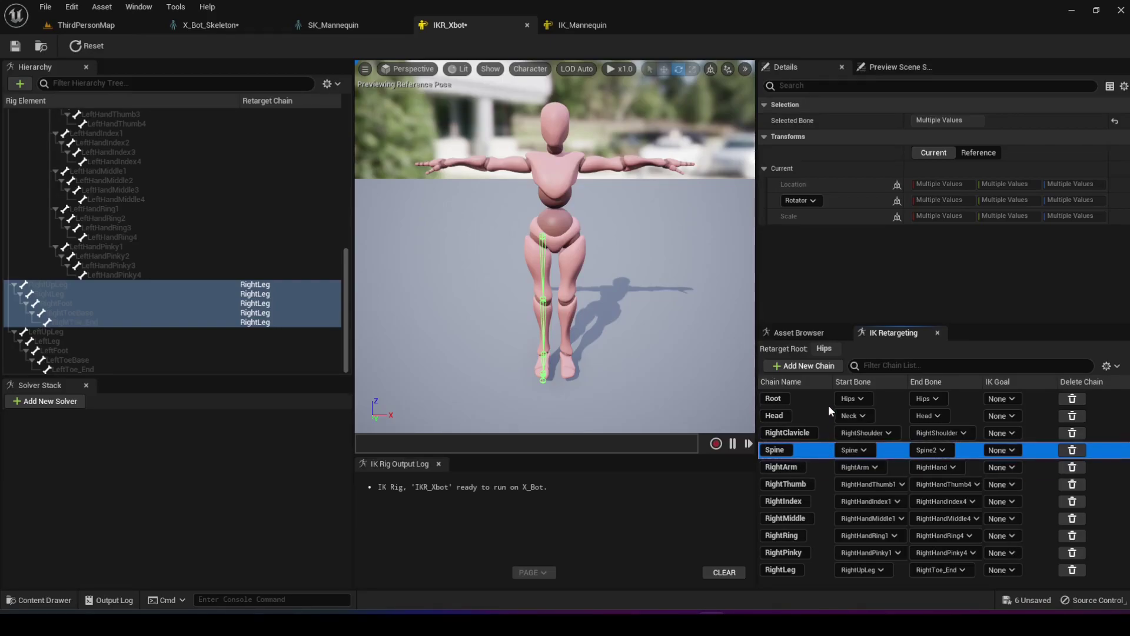
click(819, 468)
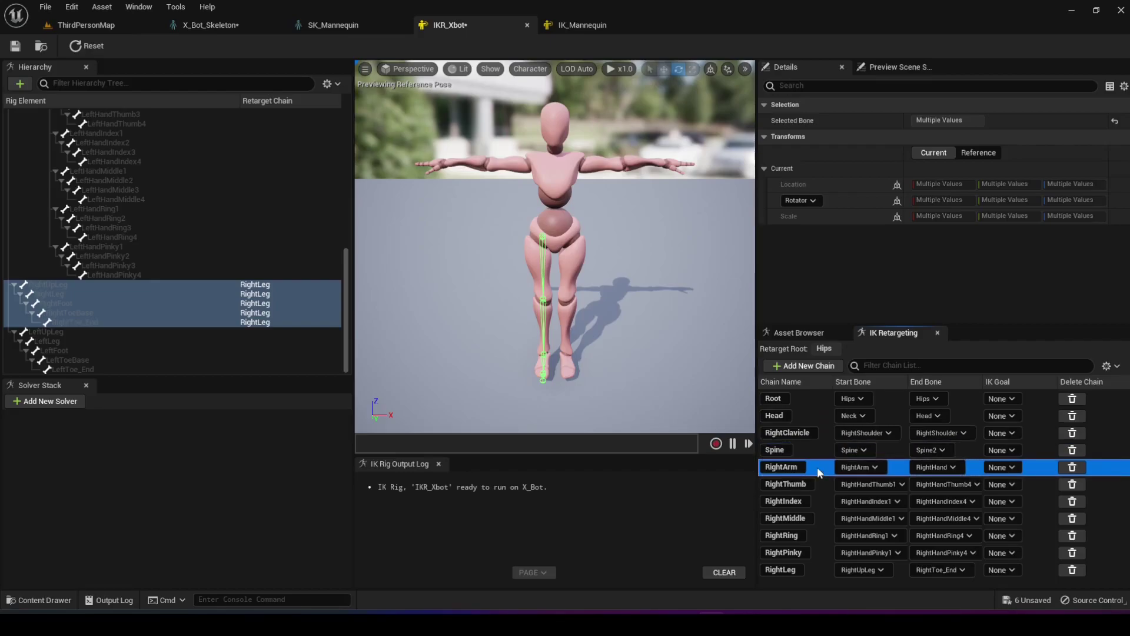
click(826, 436)
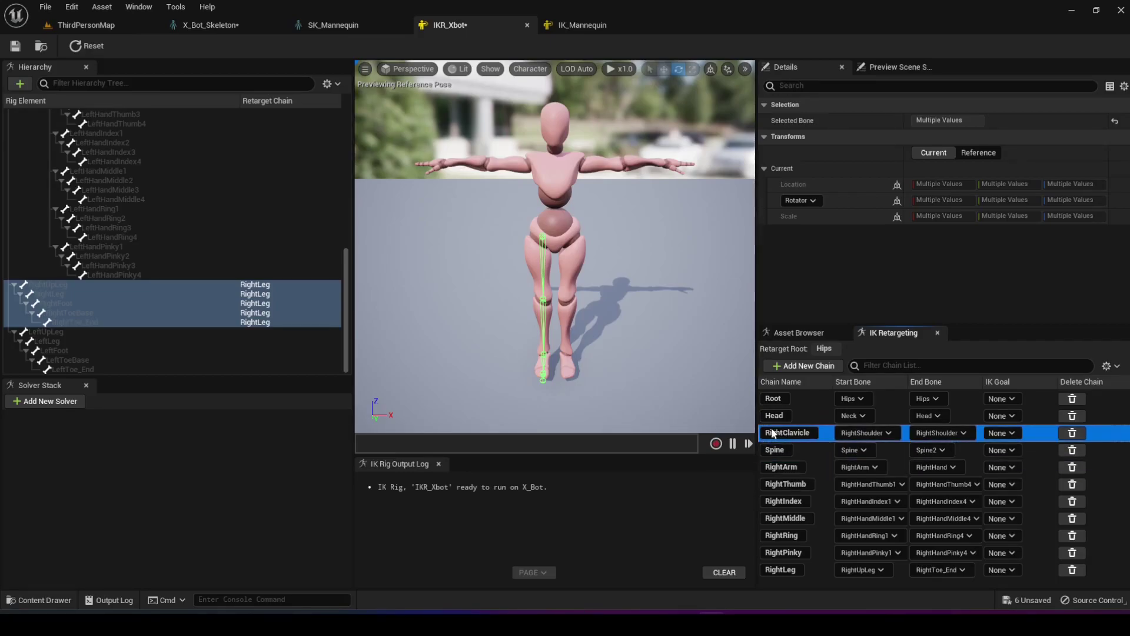
right_click(828, 436)
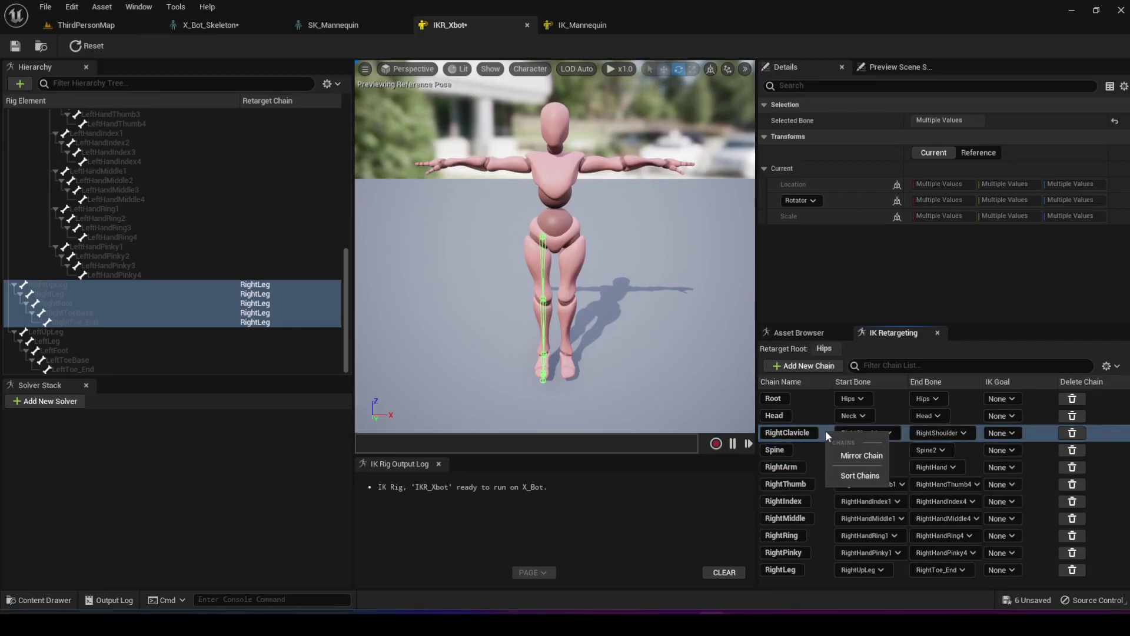
click(853, 453)
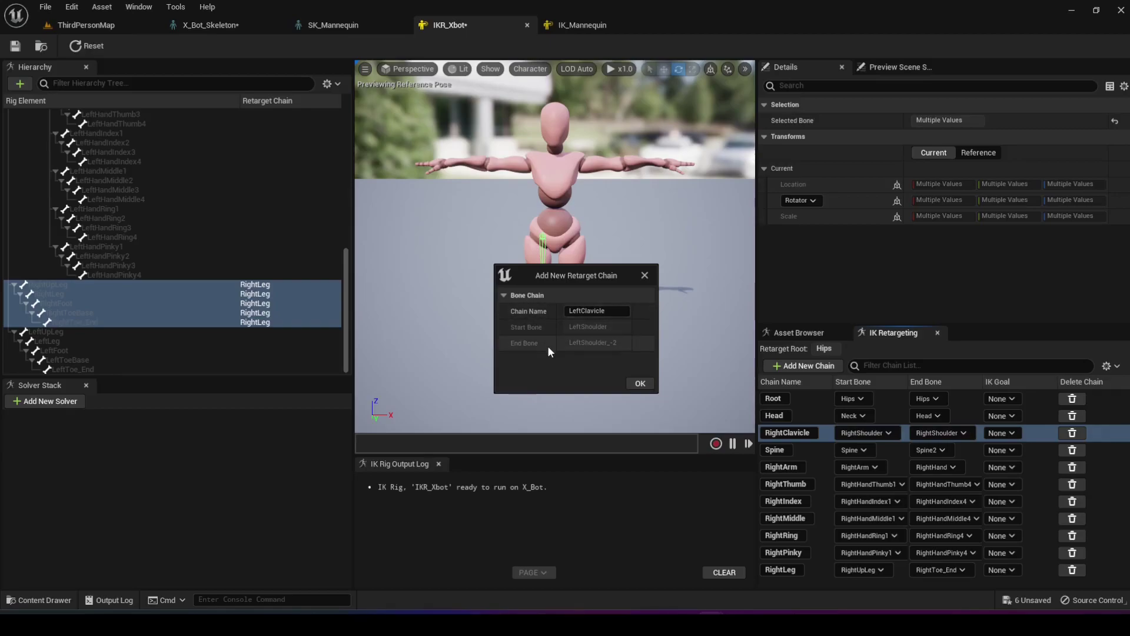
click(640, 385)
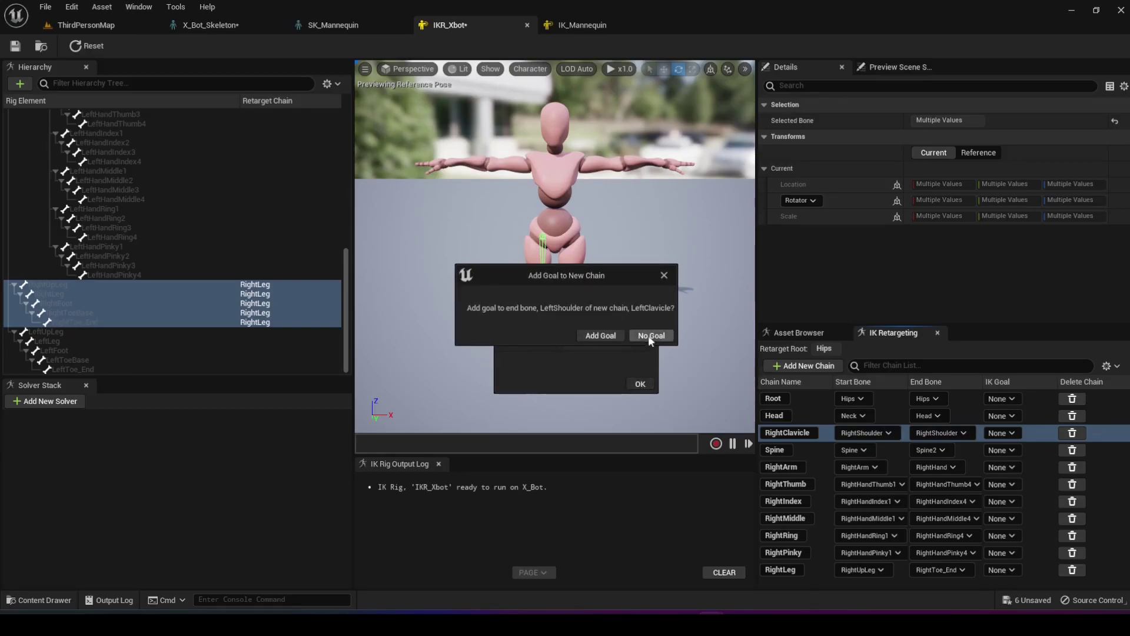
click(650, 337)
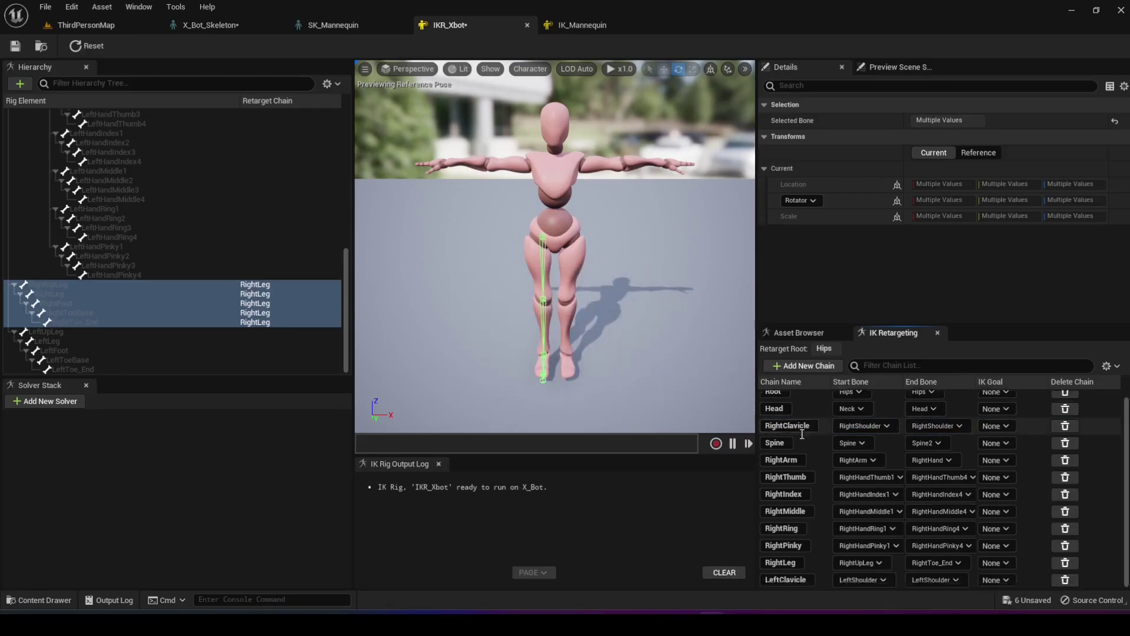
Mirror the RightArm through RightLeg chains together, adding the LeftArm chain without a goal
click(823, 463)
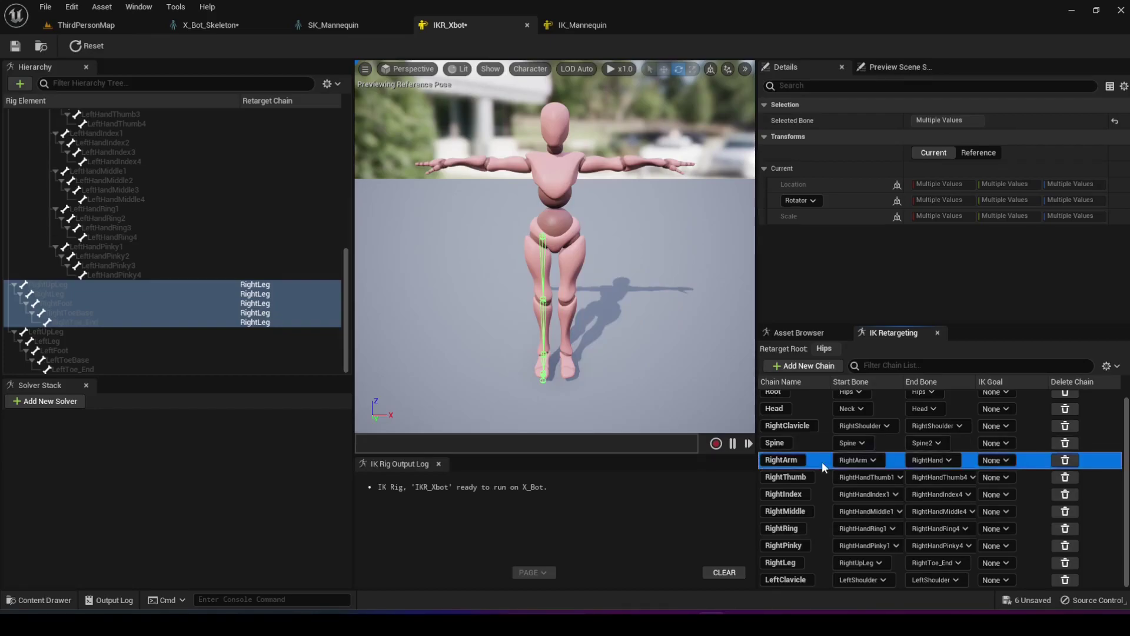
shift+click(814, 561)
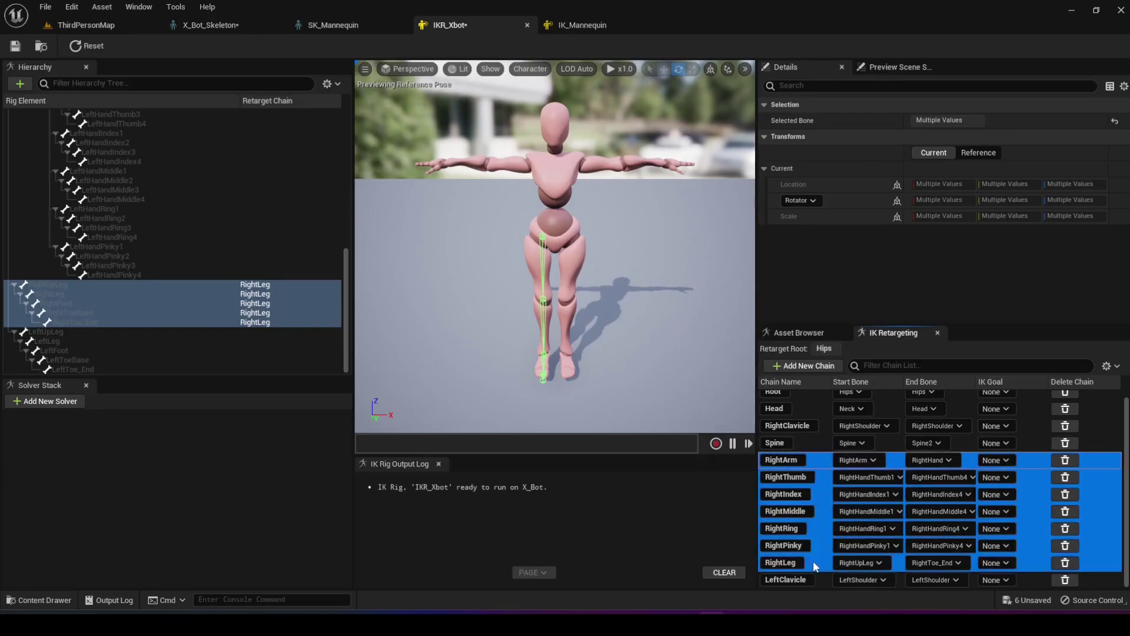
right_click(822, 496)
click(842, 518)
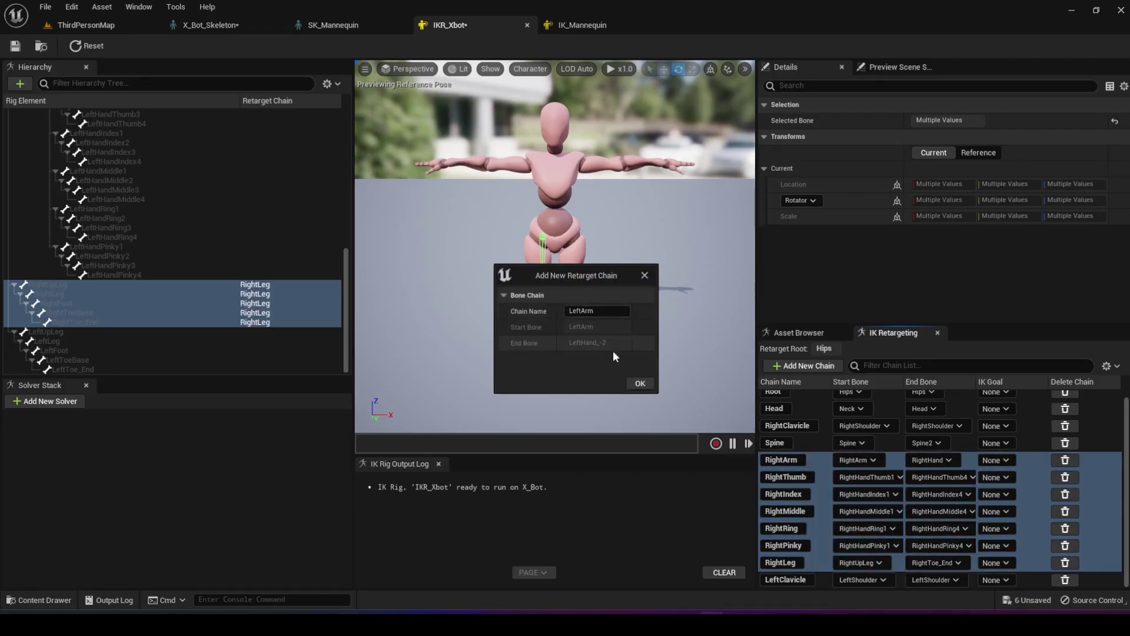
click(641, 384)
click(639, 337)
Accept the mirrored LeftThumb, LeftIndex, LeftMiddle, LeftRing and LeftPinky chains, each without a goal
click(640, 384)
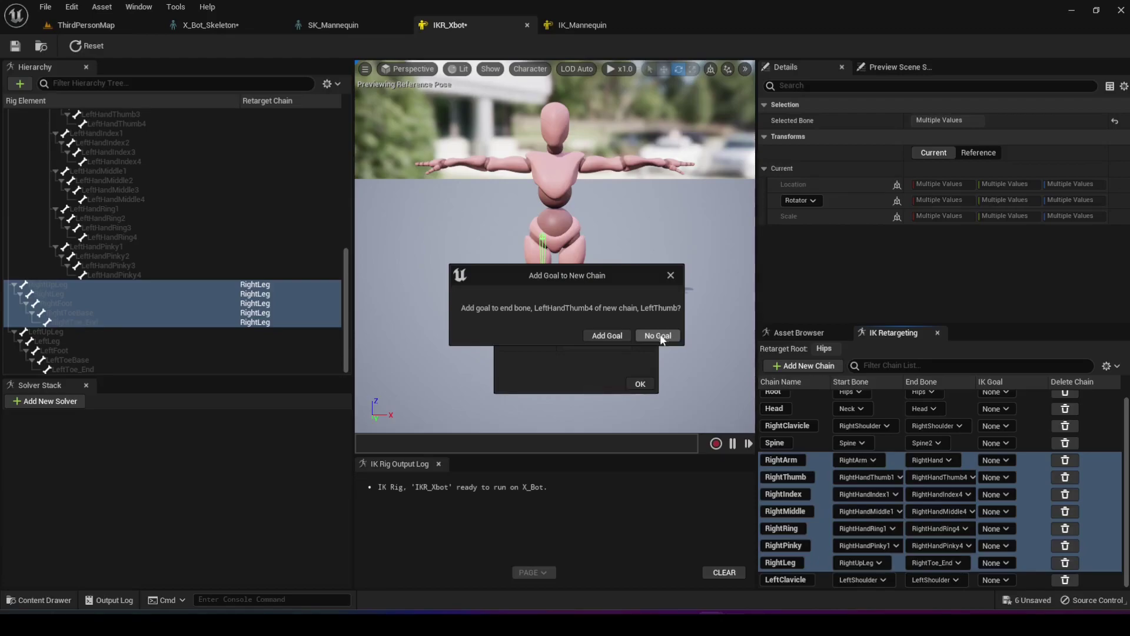
click(659, 336)
click(641, 384)
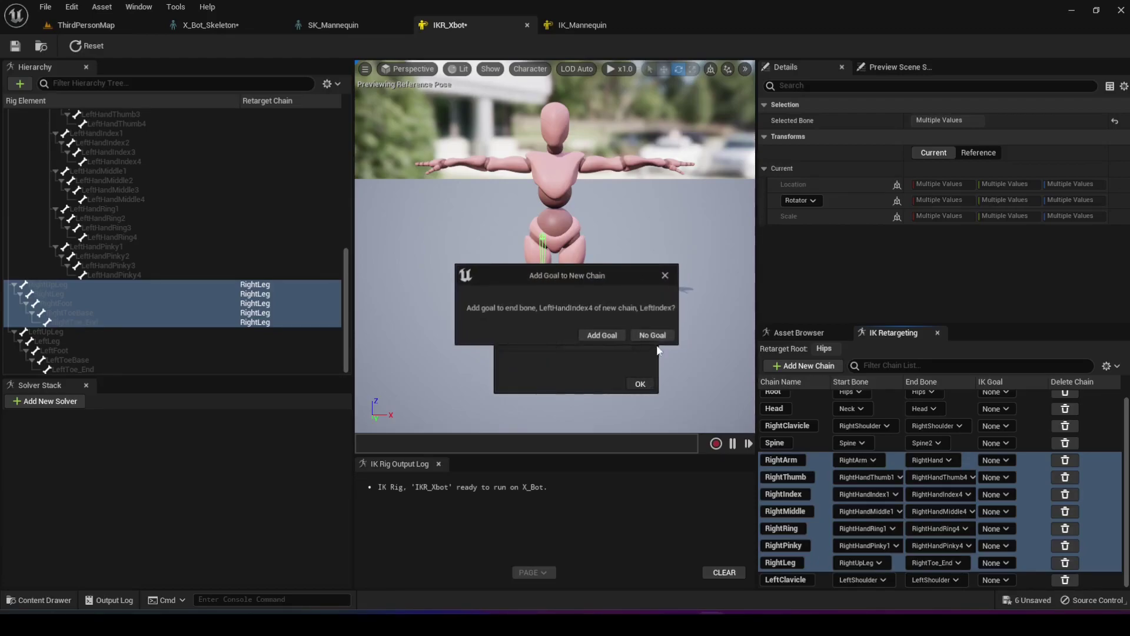
click(658, 336)
click(639, 386)
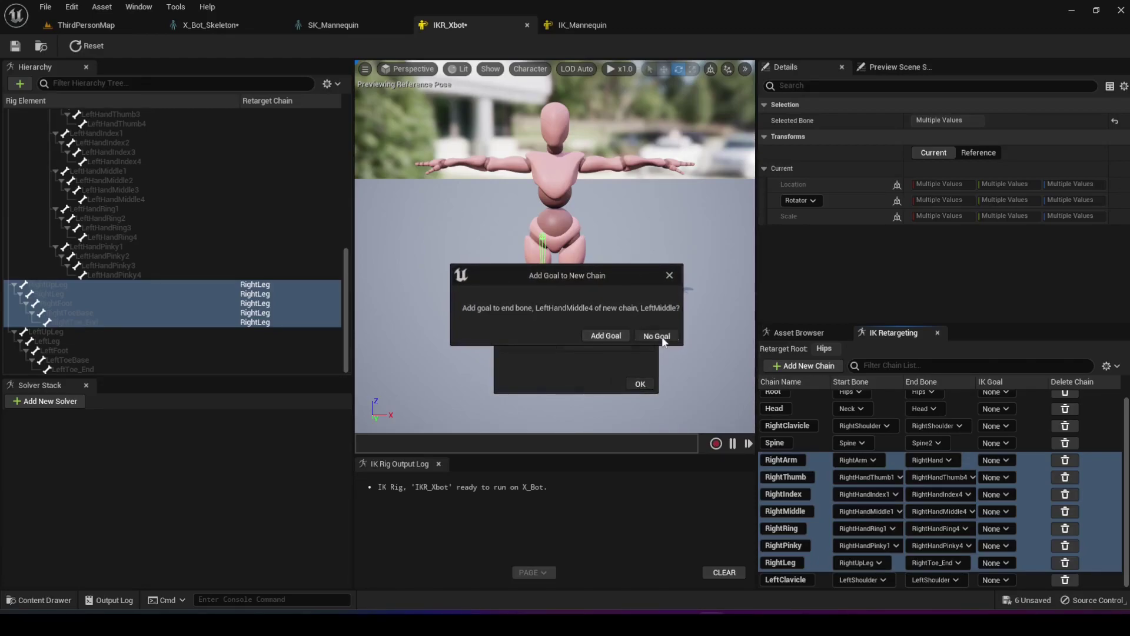
click(657, 336)
click(640, 384)
click(664, 335)
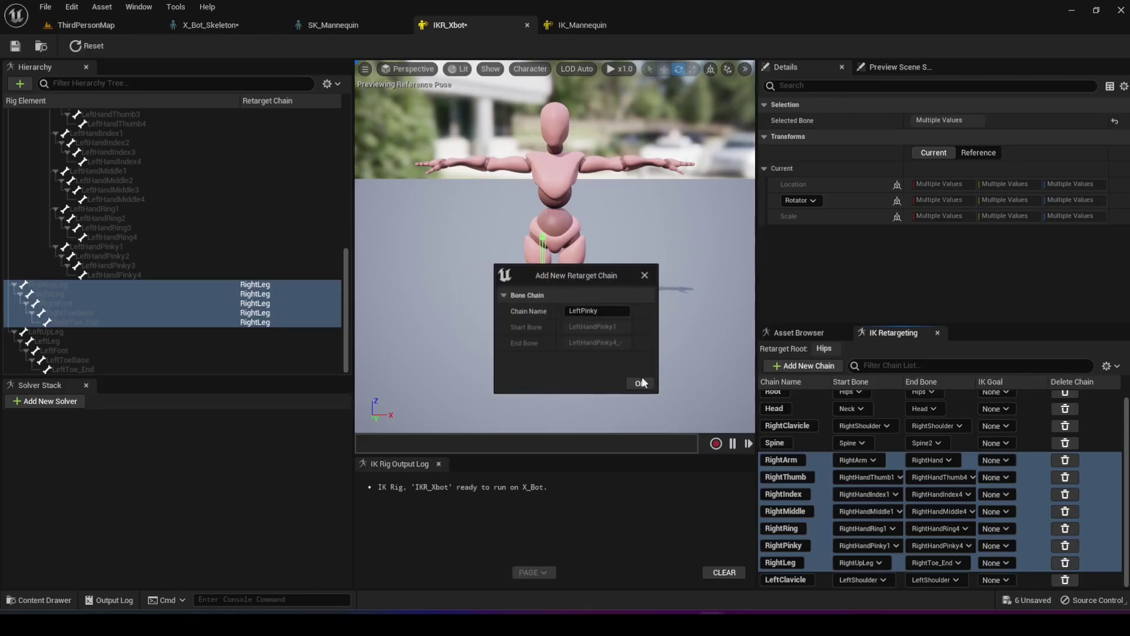
click(641, 384)
click(659, 336)
Accept the mirrored LeftLeg chain without a goal and review the chain list
click(639, 384)
click(657, 335)
scroll(824, 436, down, 3)
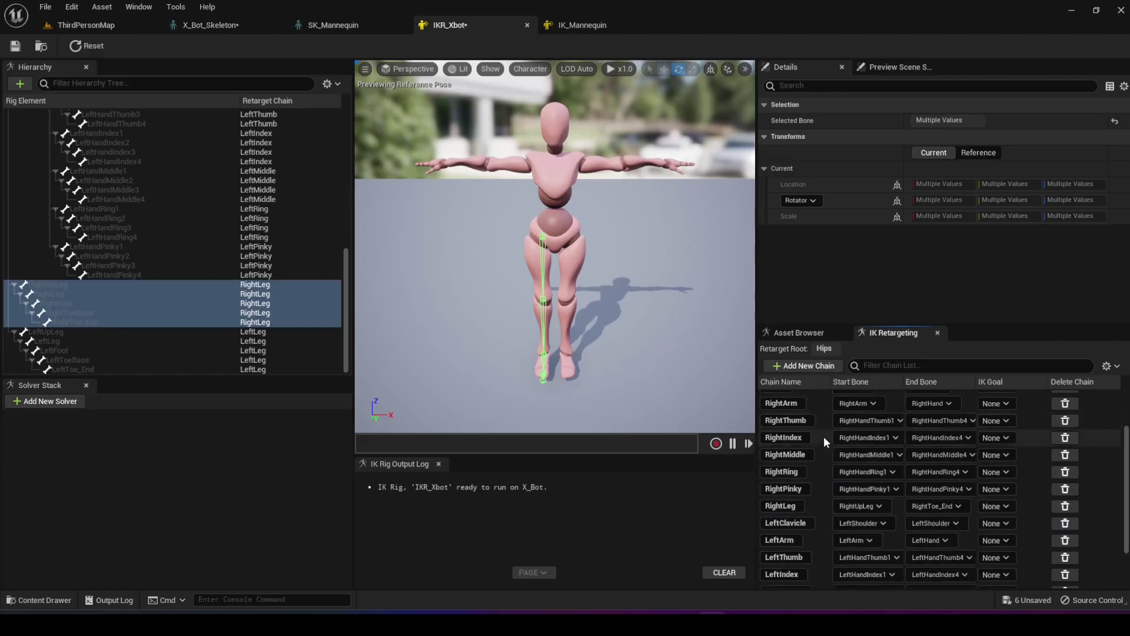
scroll(825, 438, up, 4)
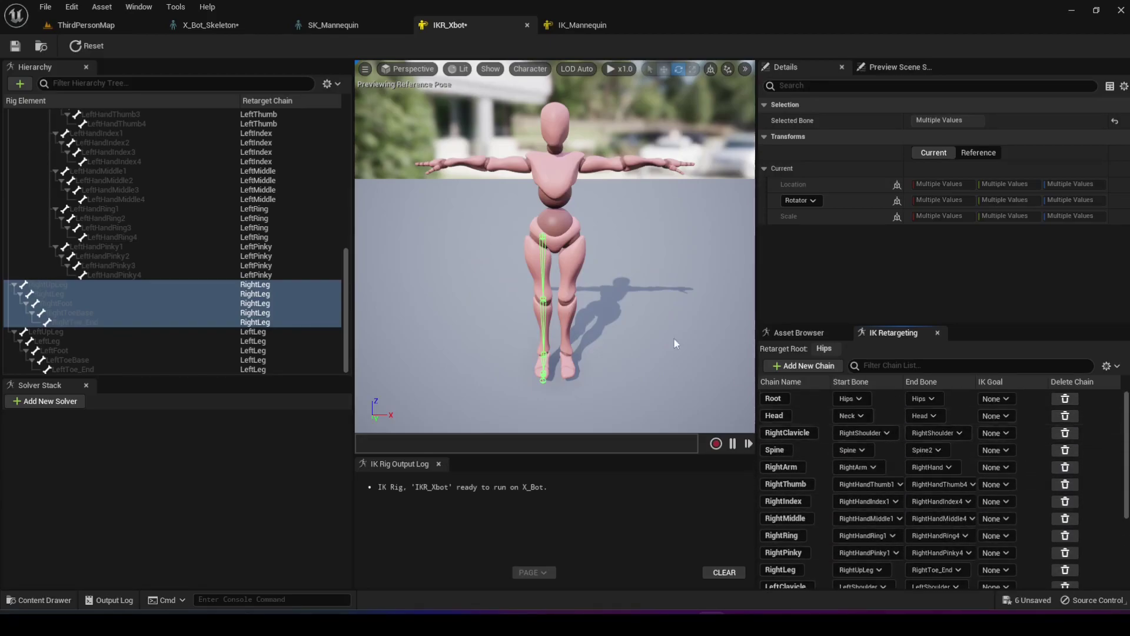
Save the IKR_Xbot rig and close both the IKR_Xbot and IK_Mannequin editors
click(15, 46)
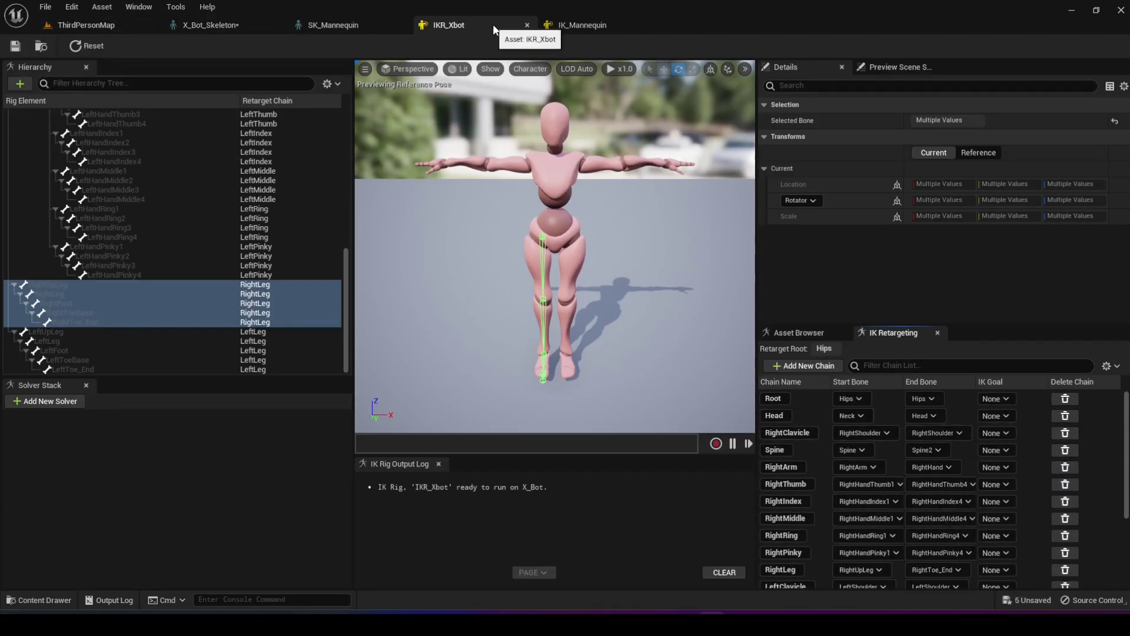
click(527, 25)
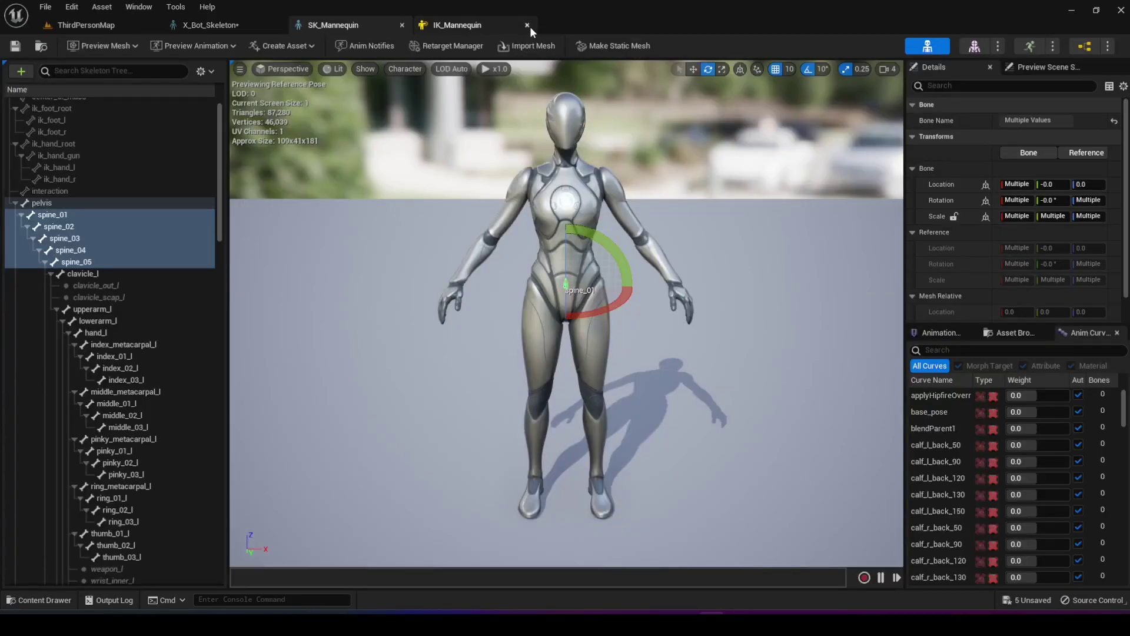
click(527, 26)
Create an IK Retargeter in the Assets folder with IKR_Xbot as the IK Rig to copy animation from
click(104, 28)
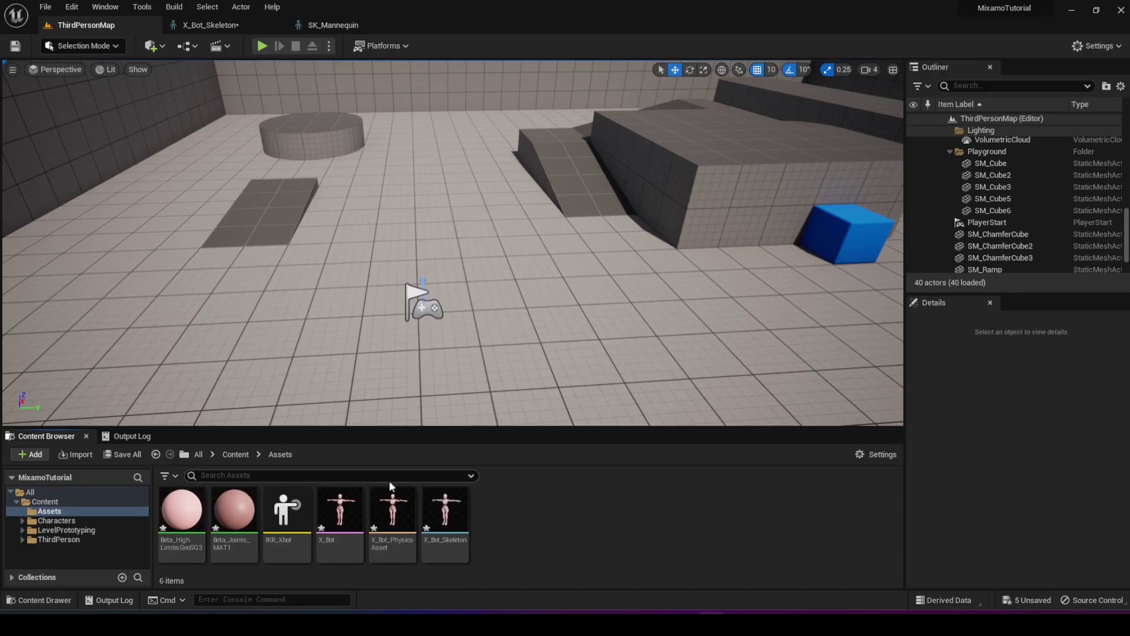
click(303, 494)
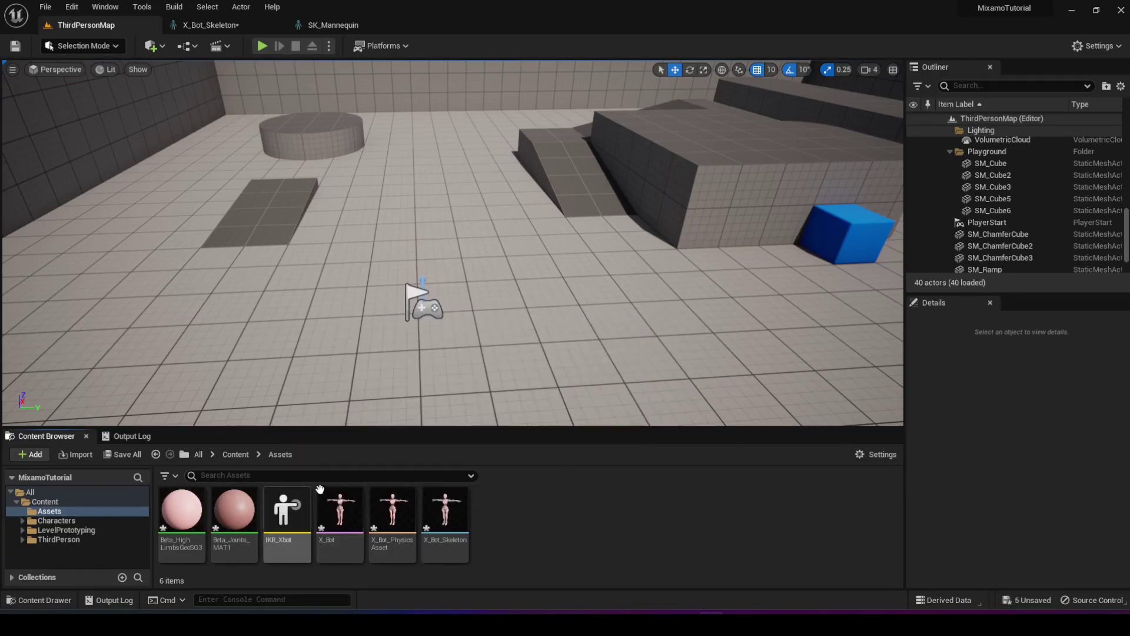
right_click(507, 509)
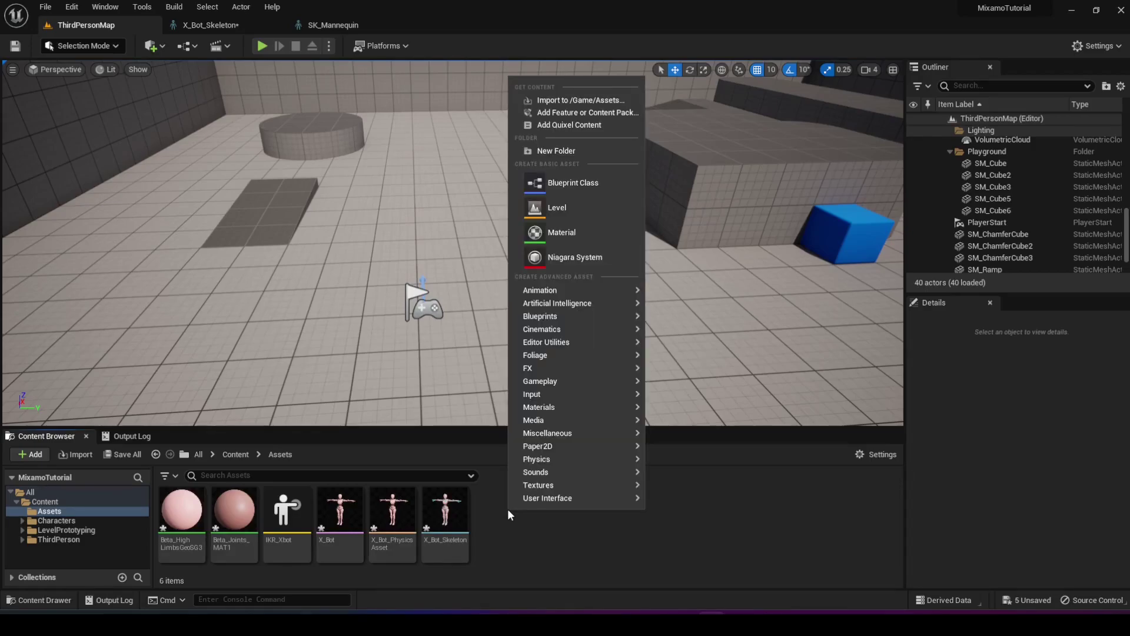
mouse_move(545, 295)
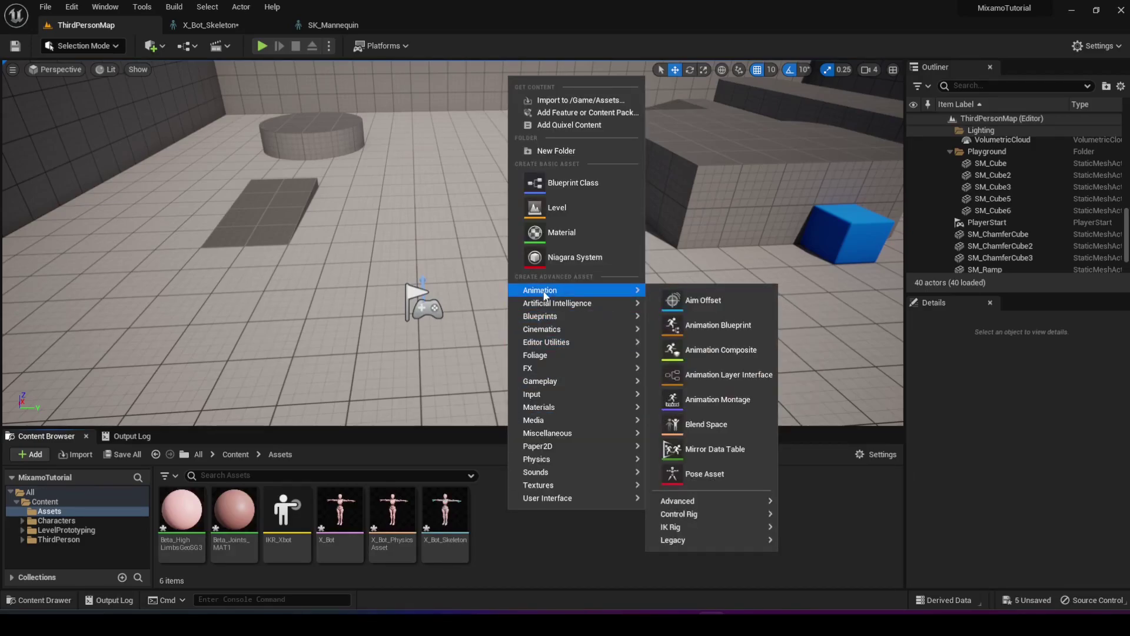
mouse_move(675, 530)
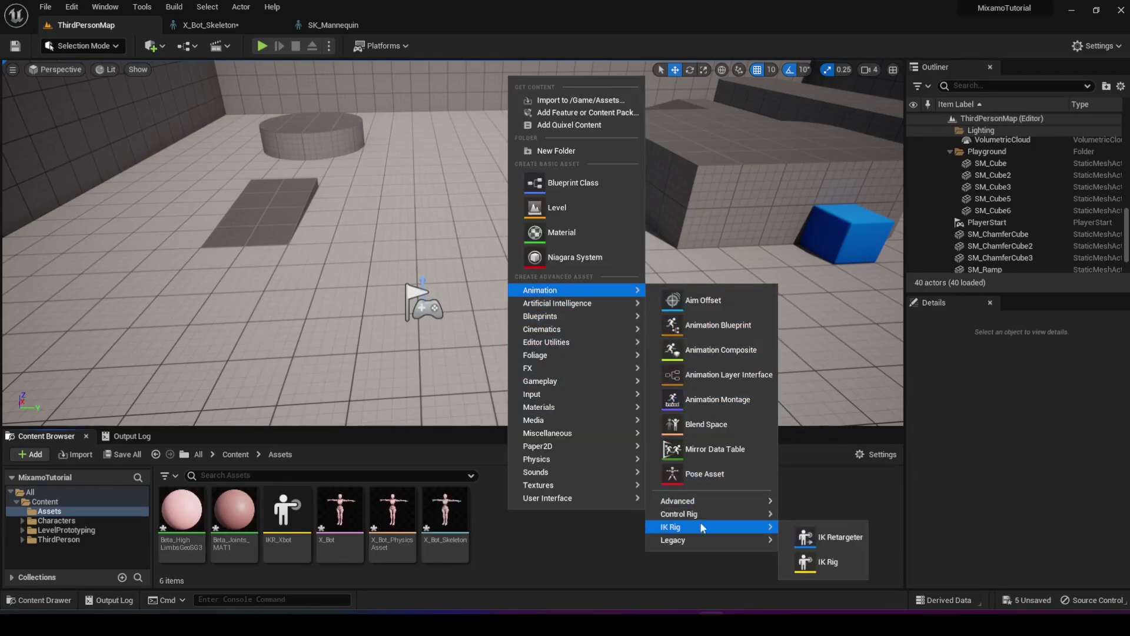
click(828, 538)
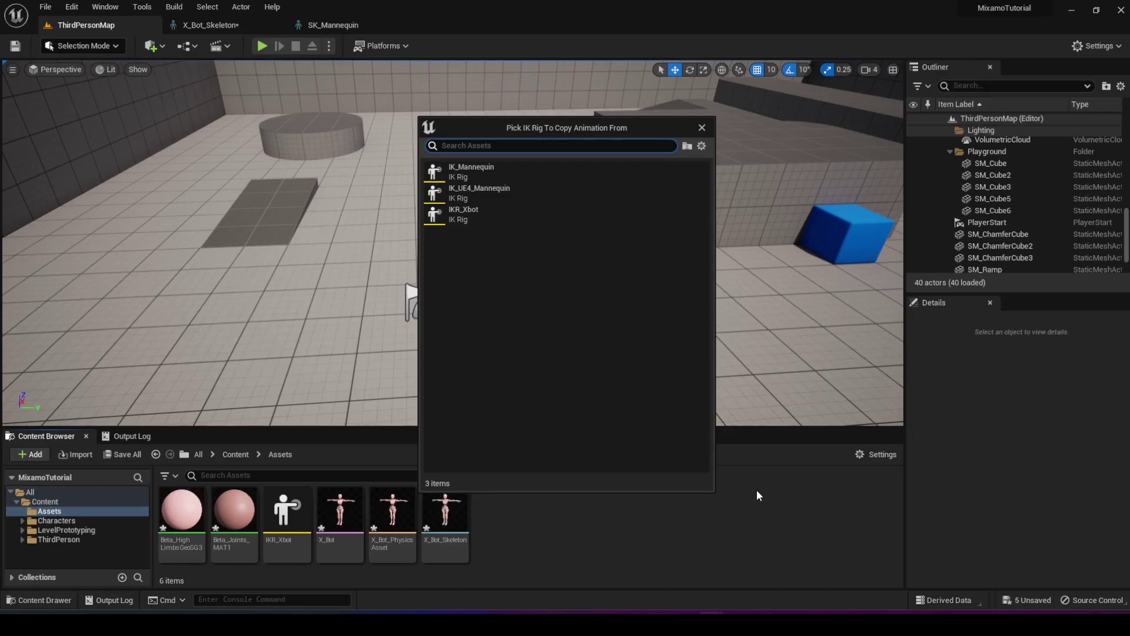
click(465, 218)
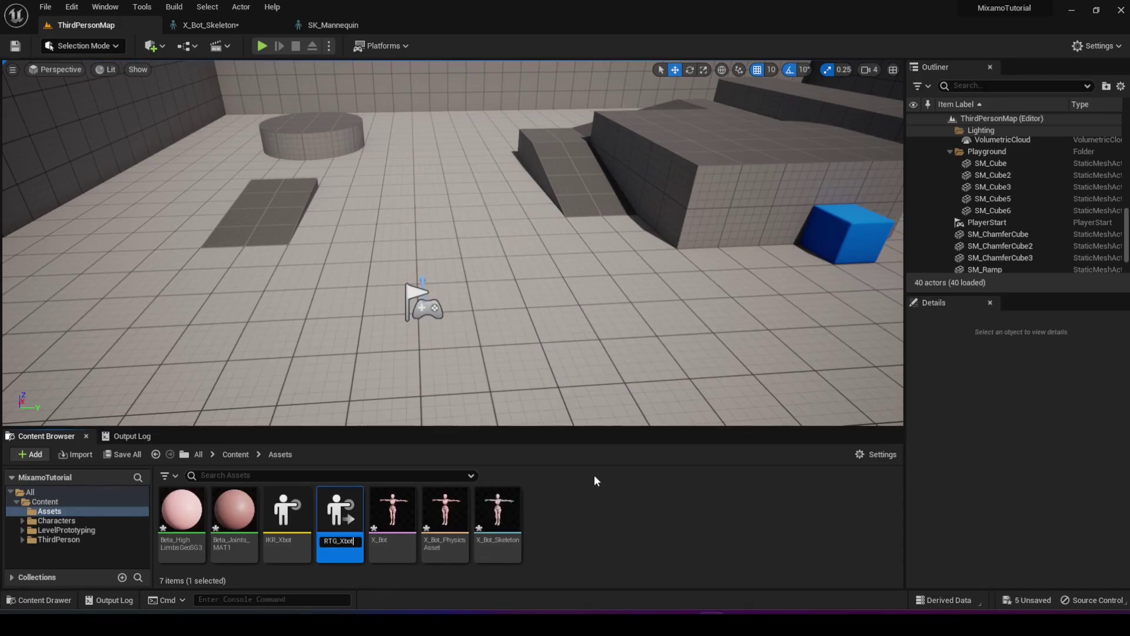
Name the new IK Retargeter RTG_XbotToManny and open it for editing
text(RTG_XbotToManny)
key(Return)
double_click(325, 517)
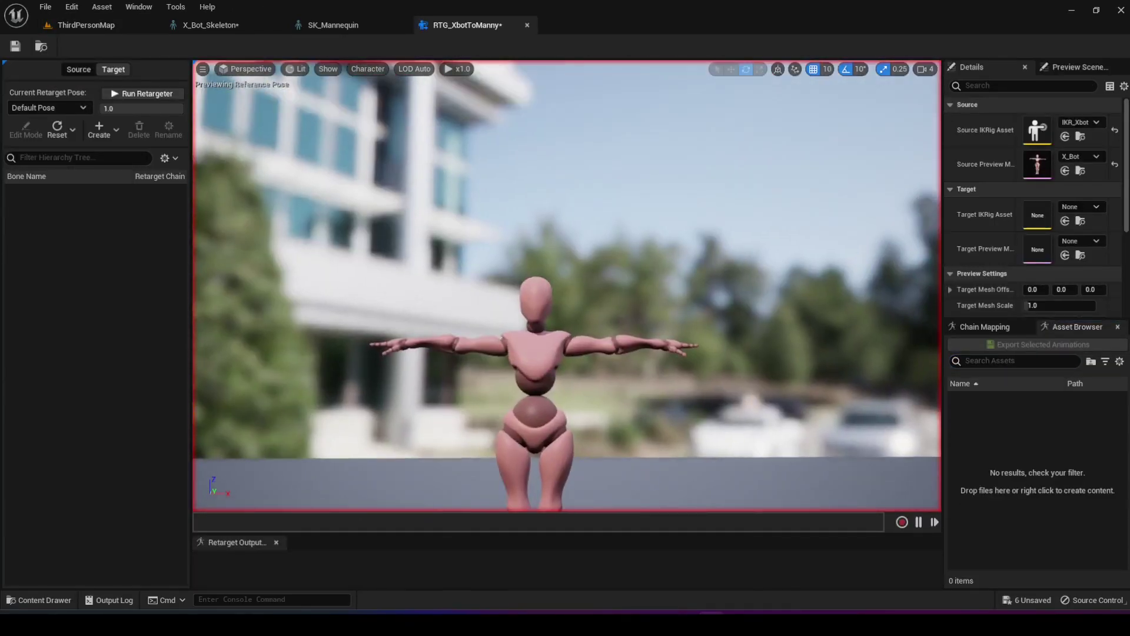
Set the retargeter's Target IKRig Asset to IK_Mannequin
scroll(437, 310, up, 3)
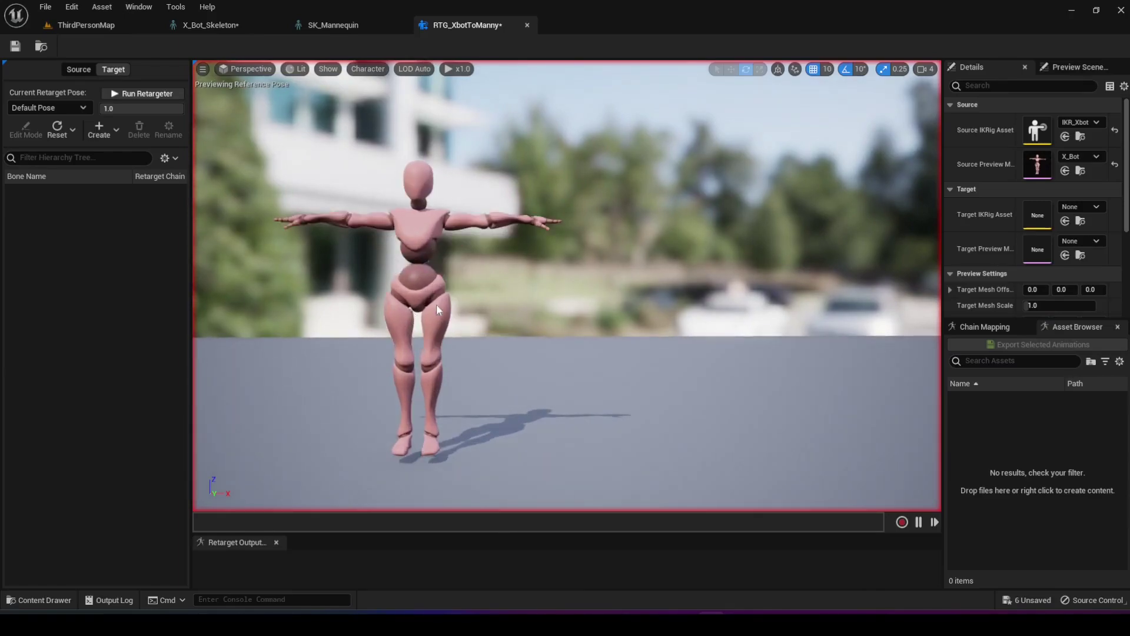
mouse_move(484, 317)
right_down()
mouse_move(436, 321)
mouse_move(489, 318)
right_up()
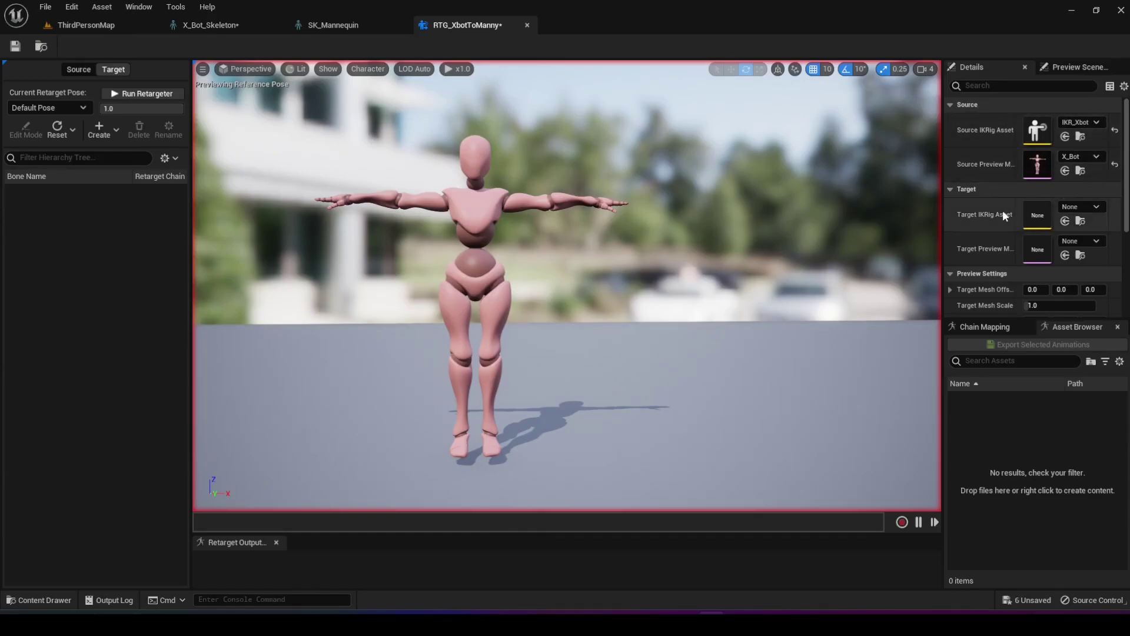
click(1085, 206)
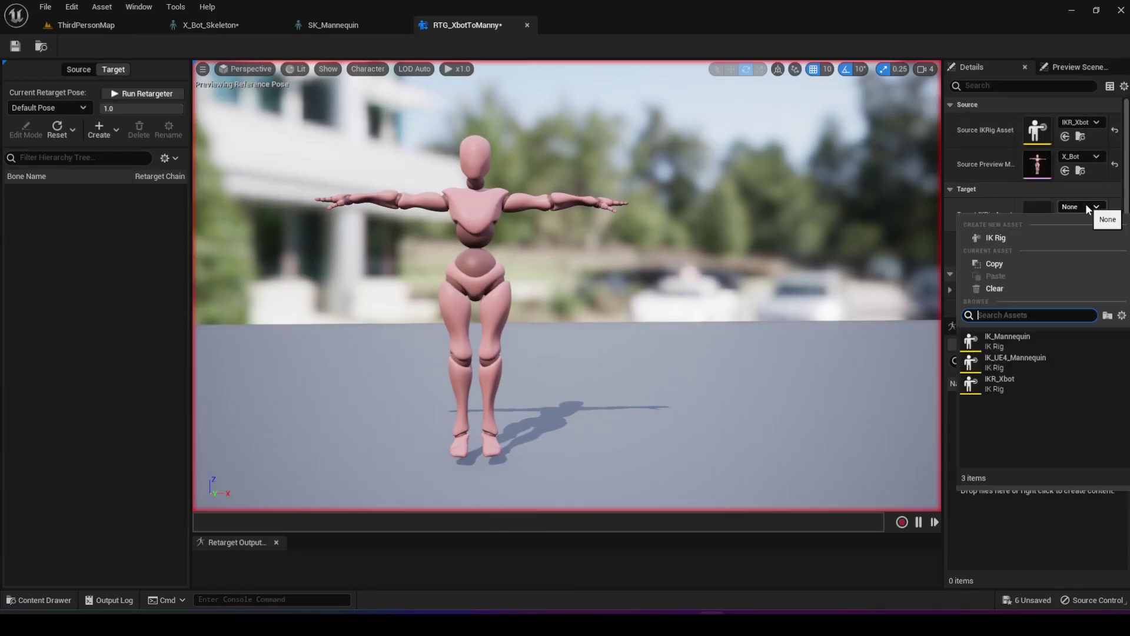
click(1041, 339)
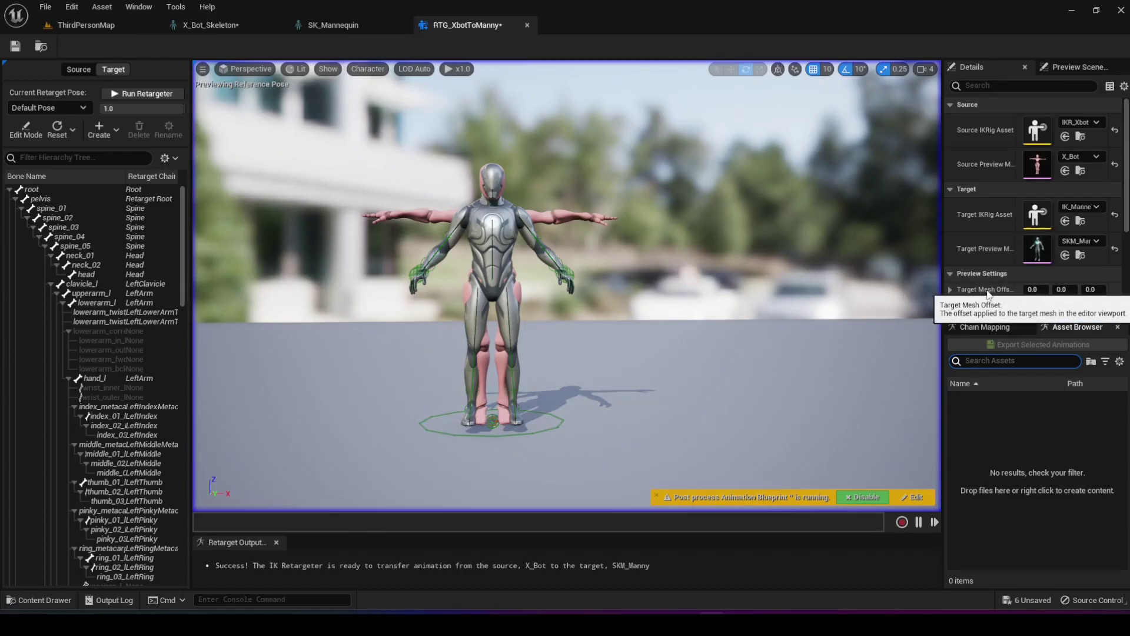
Offset the target mesh along X by about 185.4 so both characters stand side by side
drag(1034, 290, 1107, 290)
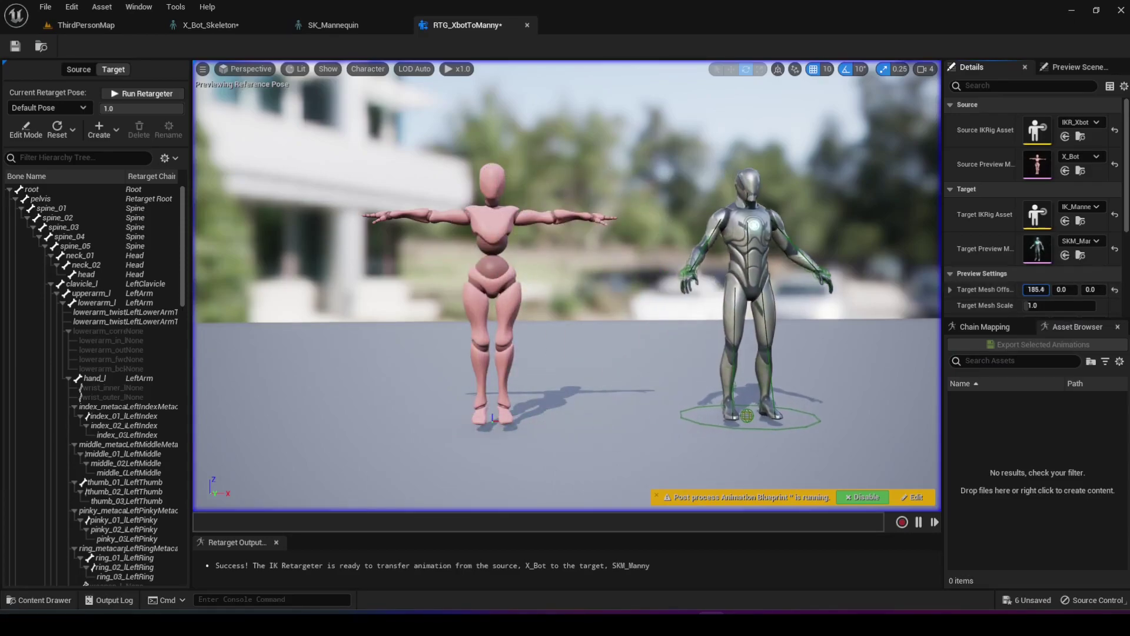
right_drag(708, 209, 687, 190)
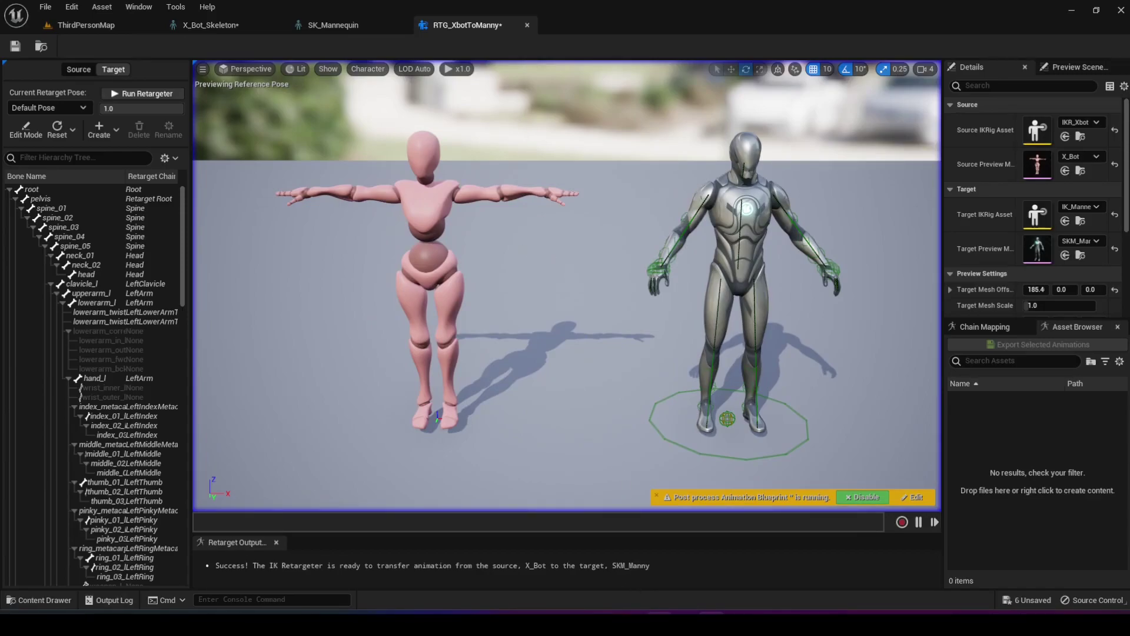
click(1013, 360)
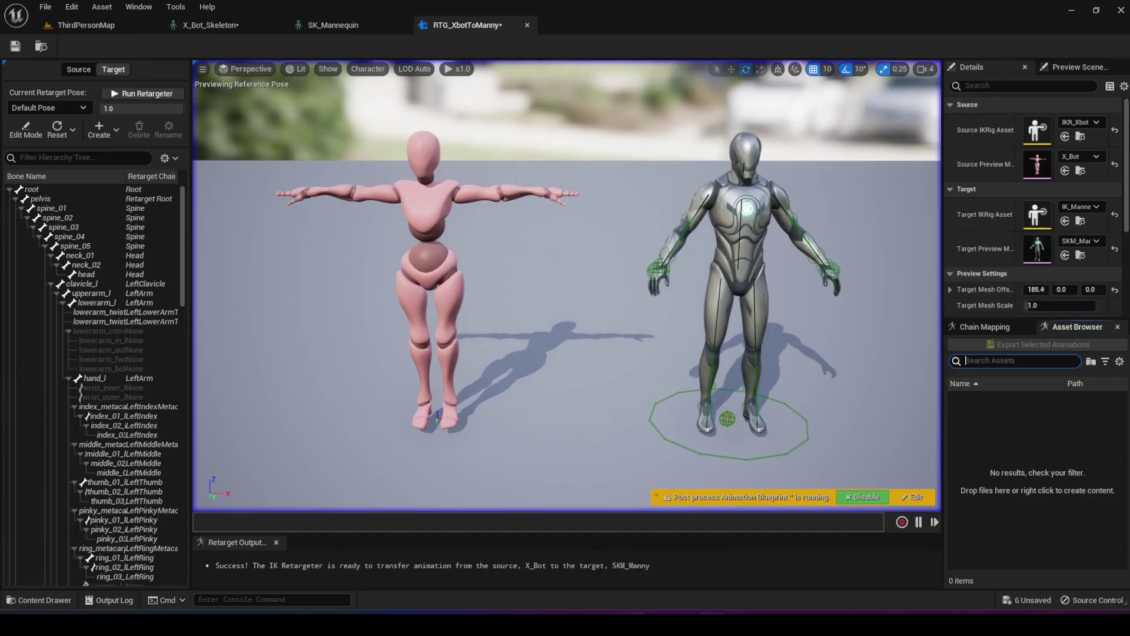
Switch to Mixamo in the browser, try the Mma Kick download settings with Skin set to Without Skin, and cancel the download
key(alt+Tab)
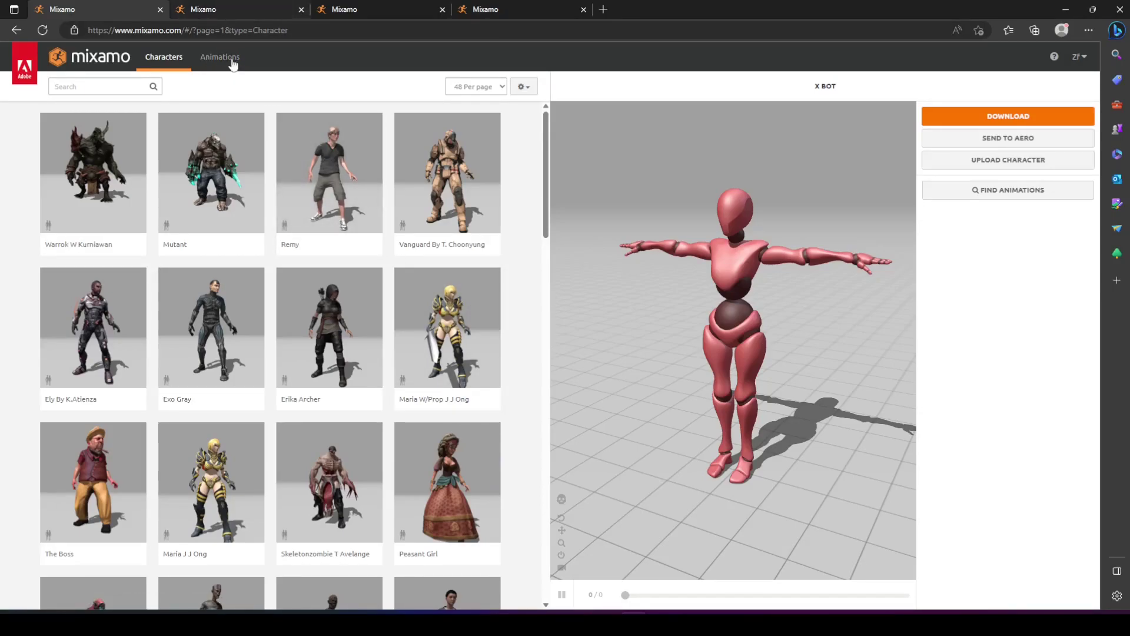
click(222, 9)
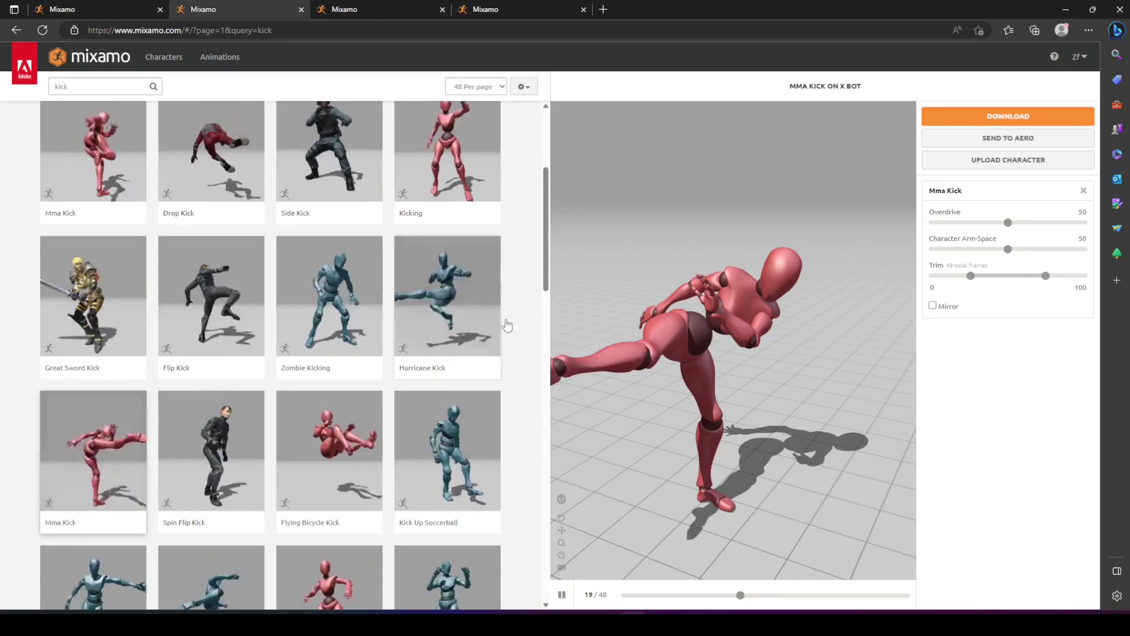
click(964, 119)
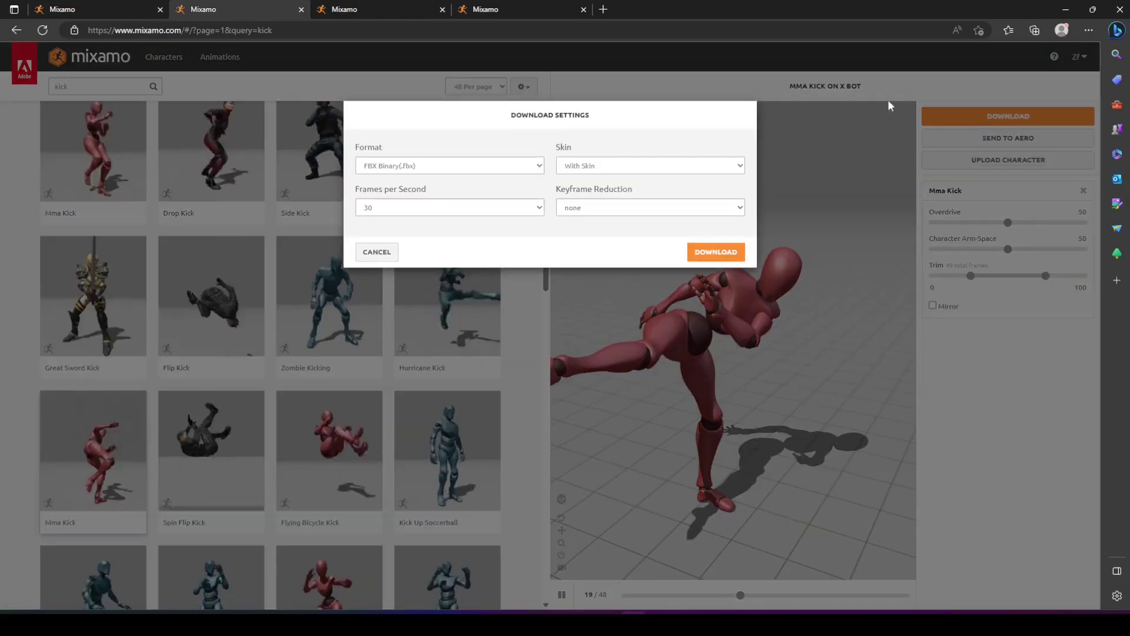
click(613, 167)
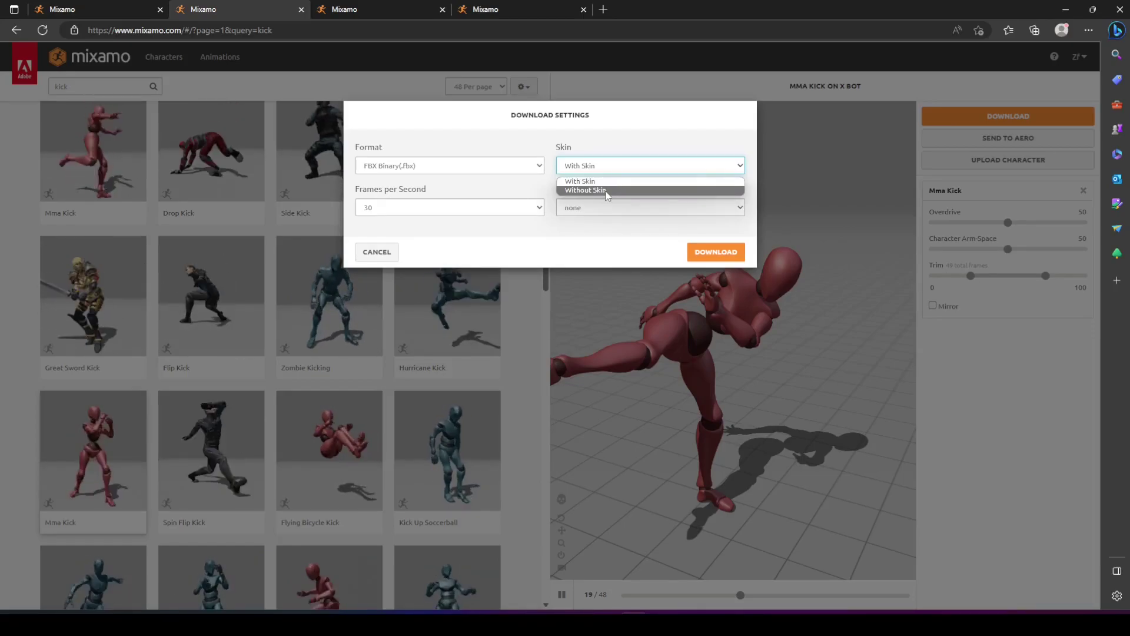
click(607, 191)
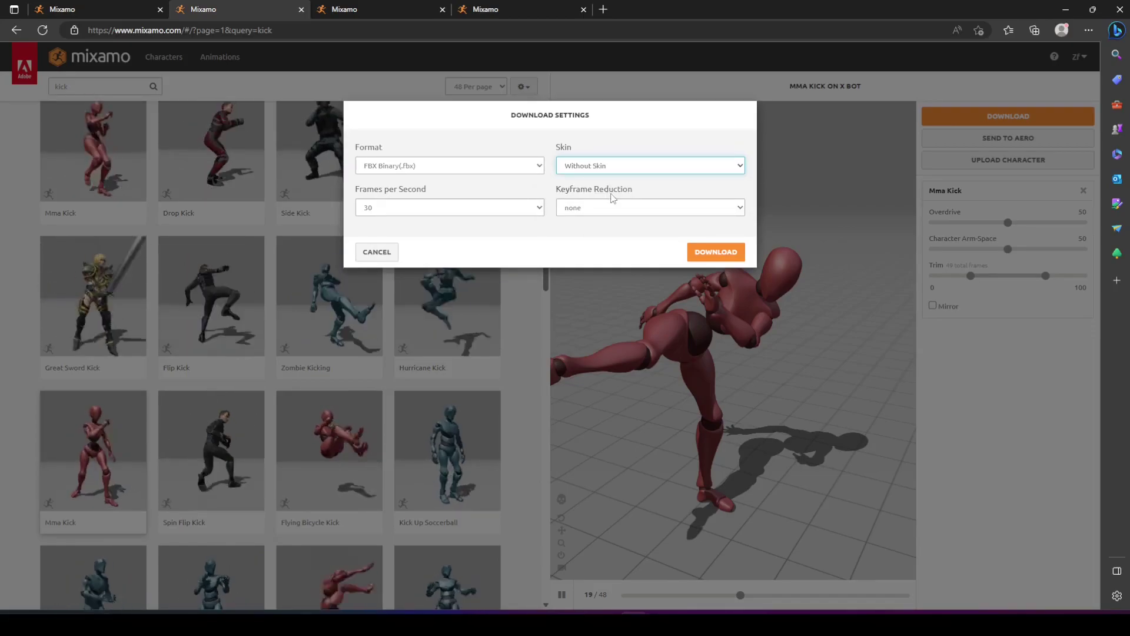
click(377, 253)
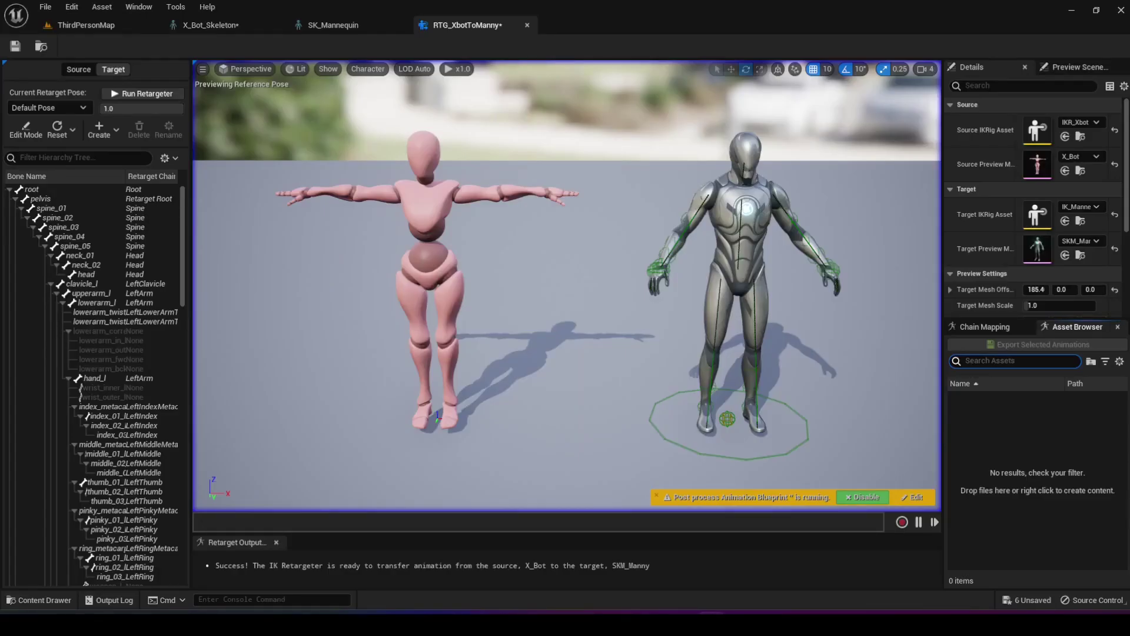
Back in Unreal Editor, import Mma Kick.fbx into the Assets folder using X_Bot_Skeleton and briefly check the imported animation in its editor
click(36, 601)
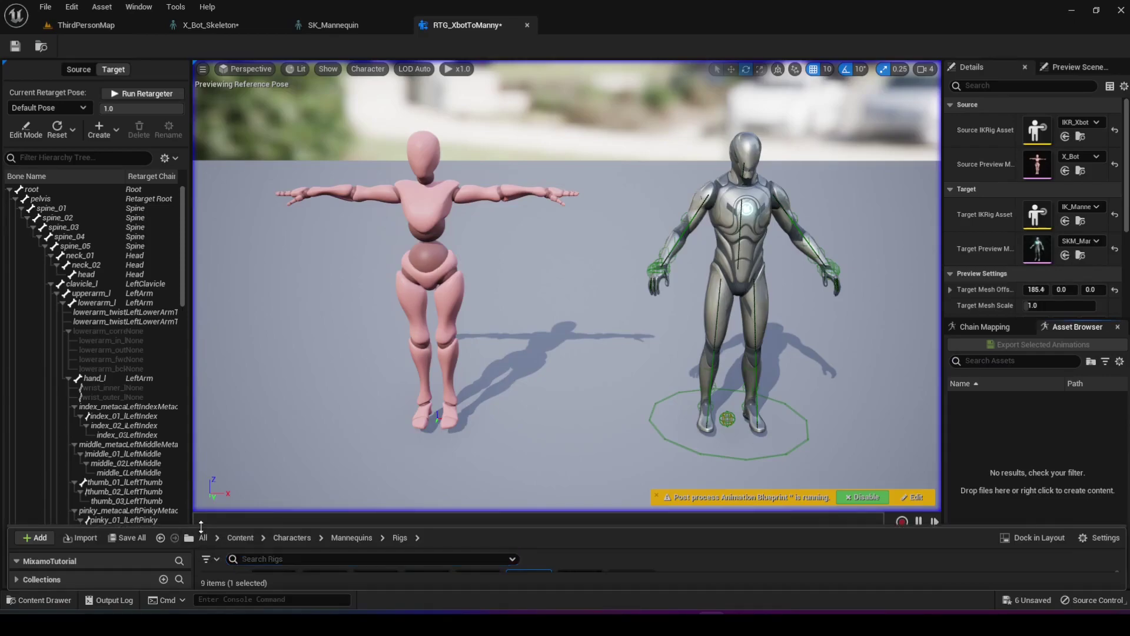
drag(202, 534, 223, 362)
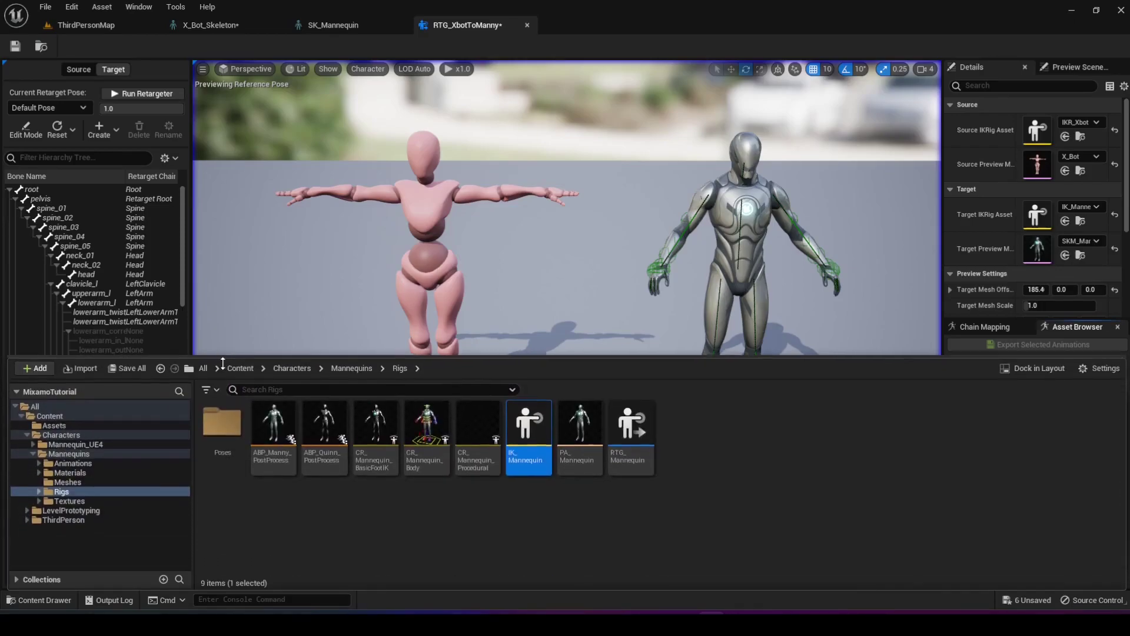
click(80, 424)
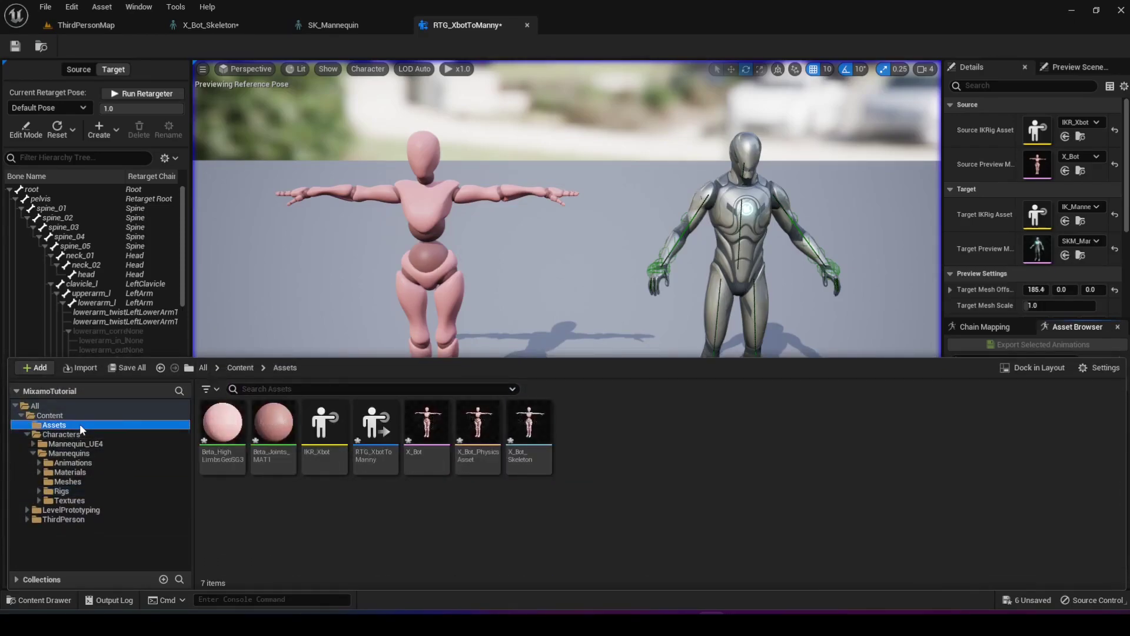
click(75, 371)
click(161, 129)
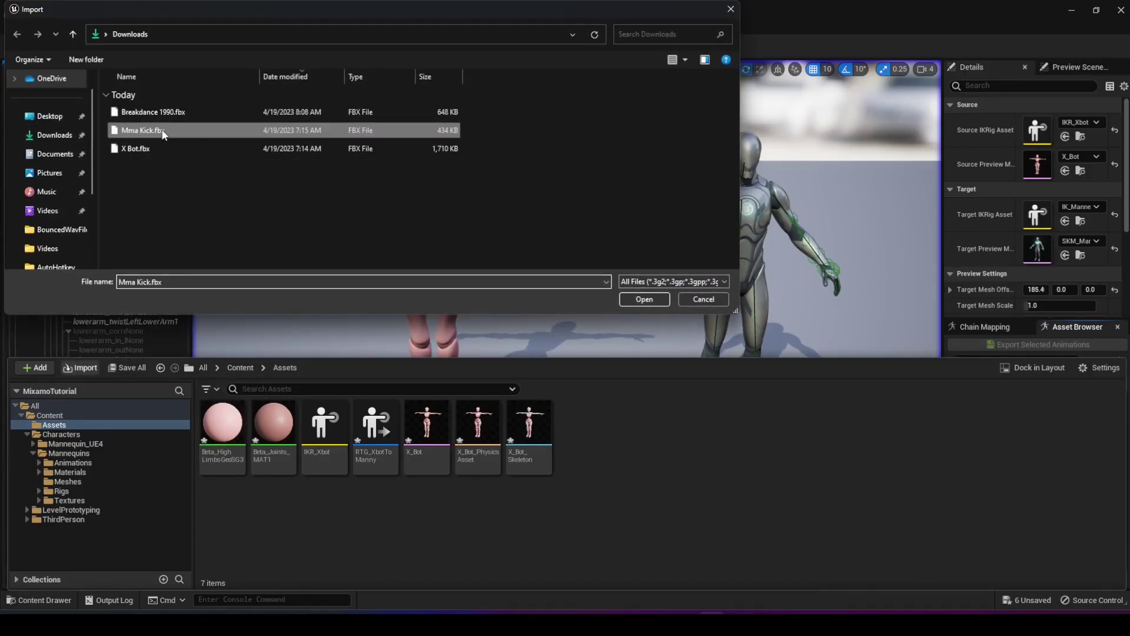
click(655, 298)
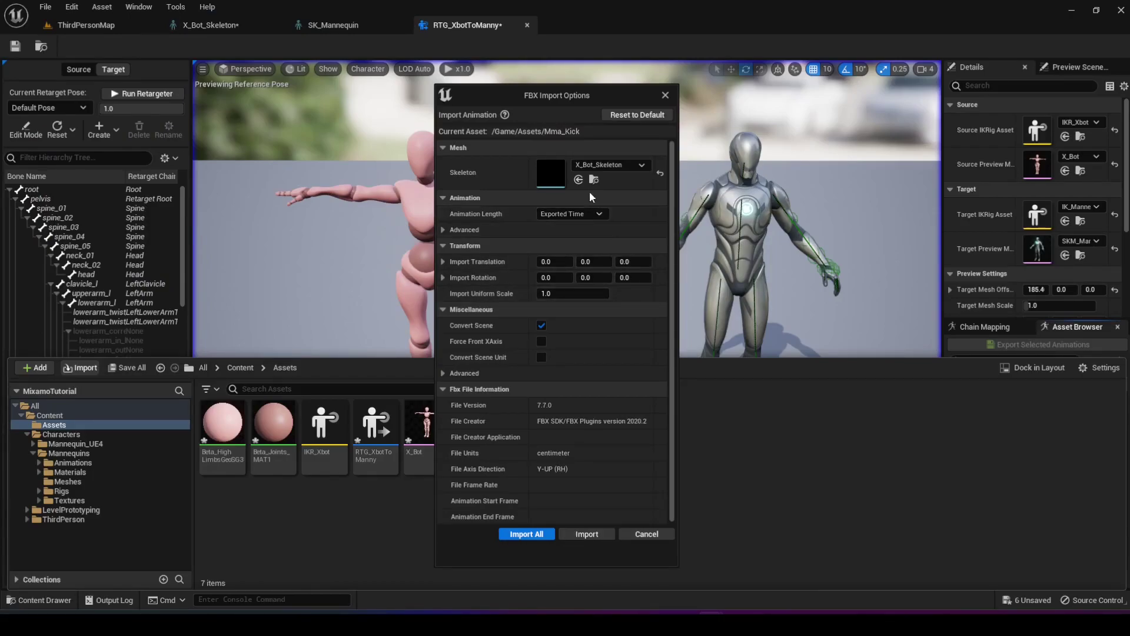
click(620, 166)
click(619, 167)
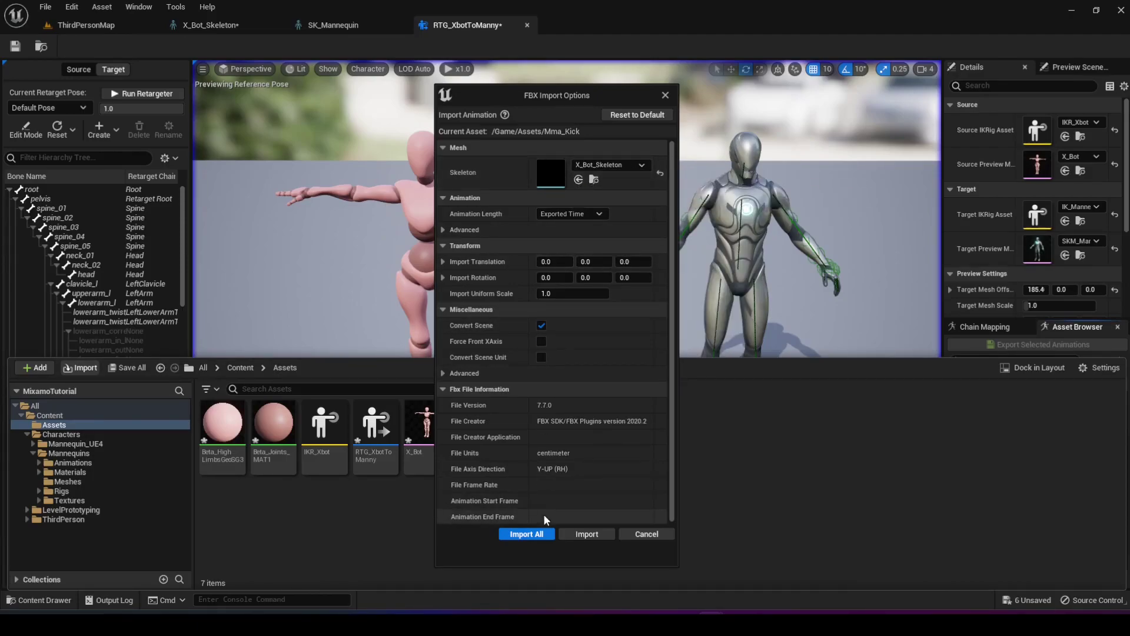
click(578, 532)
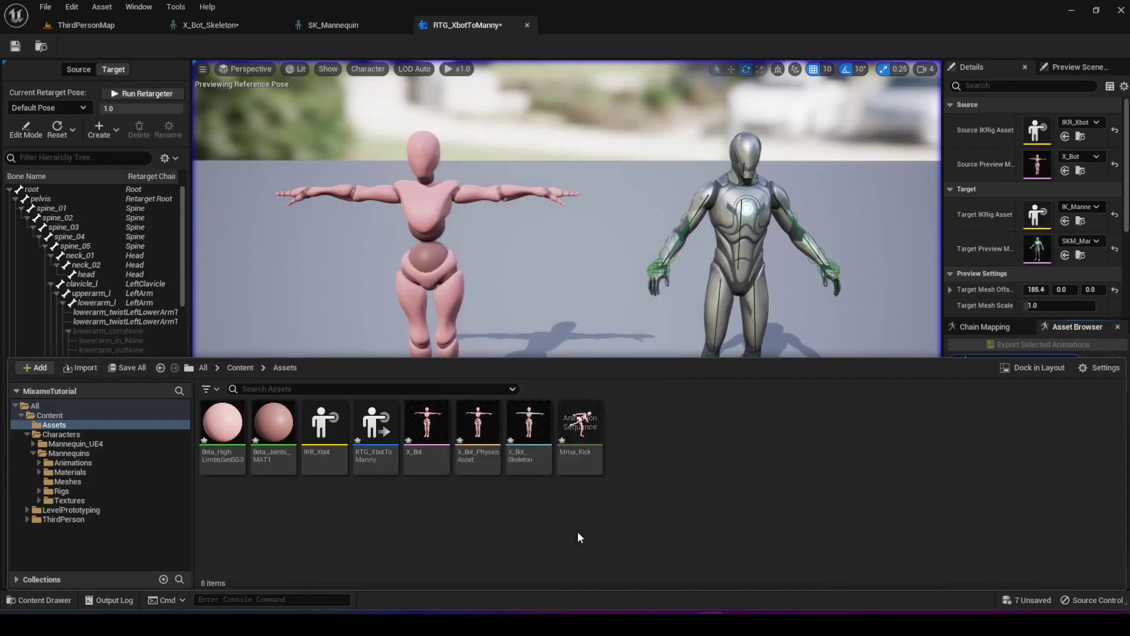
double_click(582, 442)
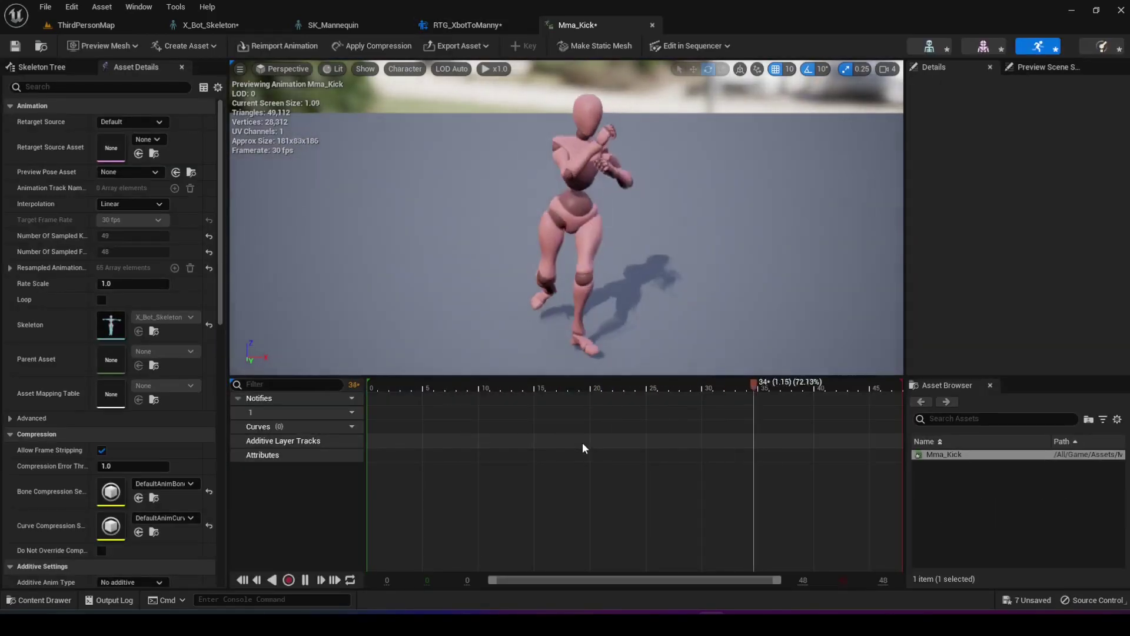
click(652, 25)
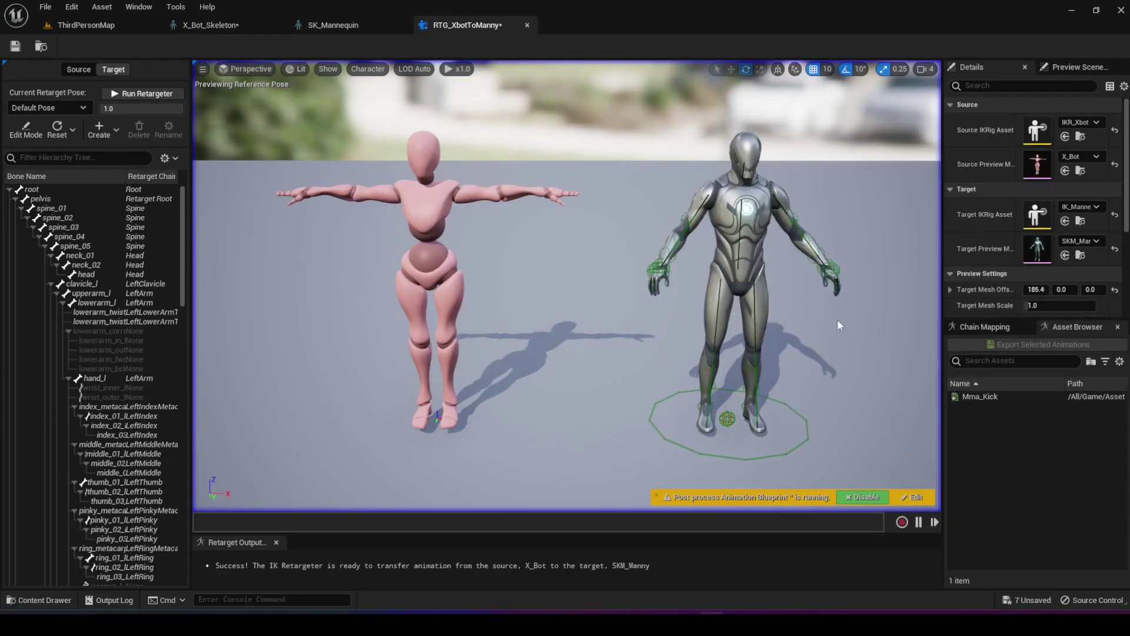
Play the Mma_Kick animation on both characters in the retargeter, and return them to the retarget pose
scroll(868, 338, down, 2)
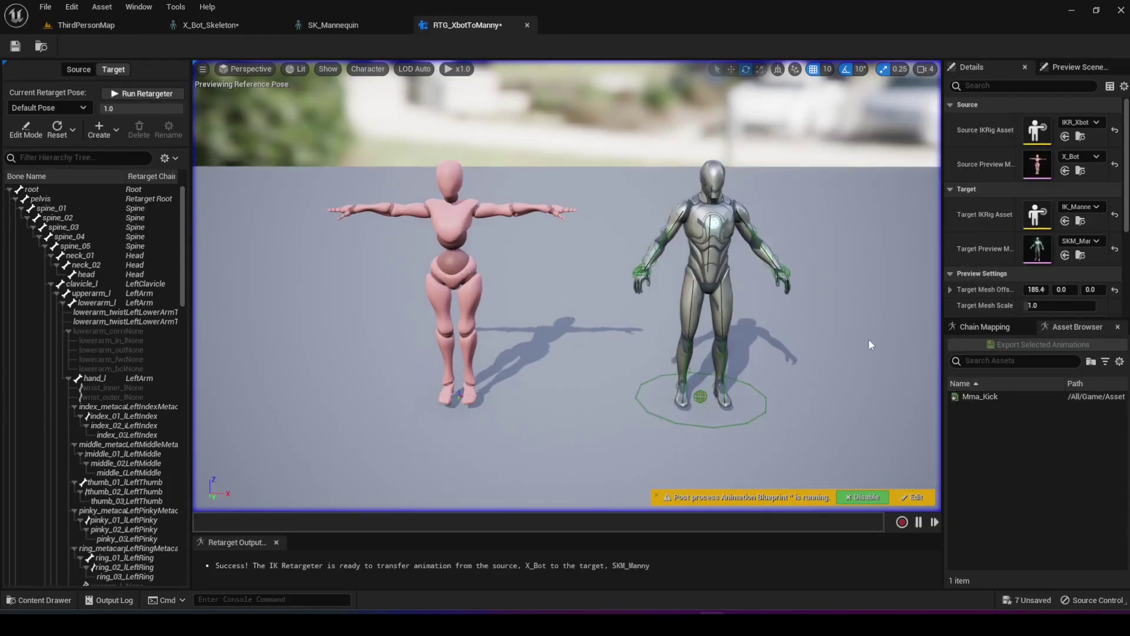
double_click(979, 398)
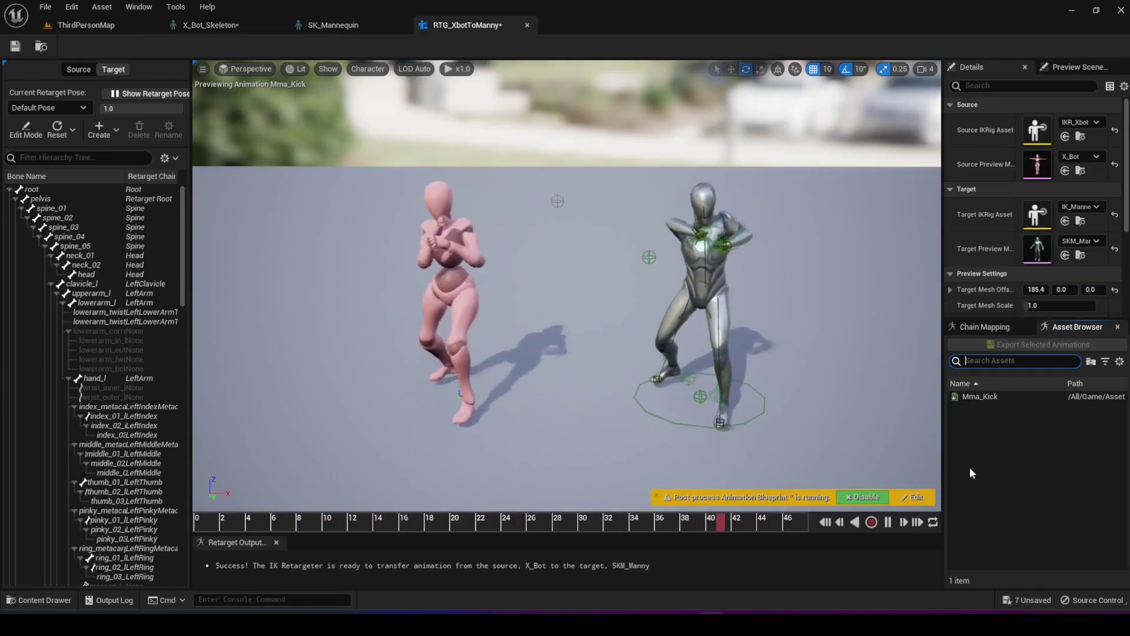
click(165, 96)
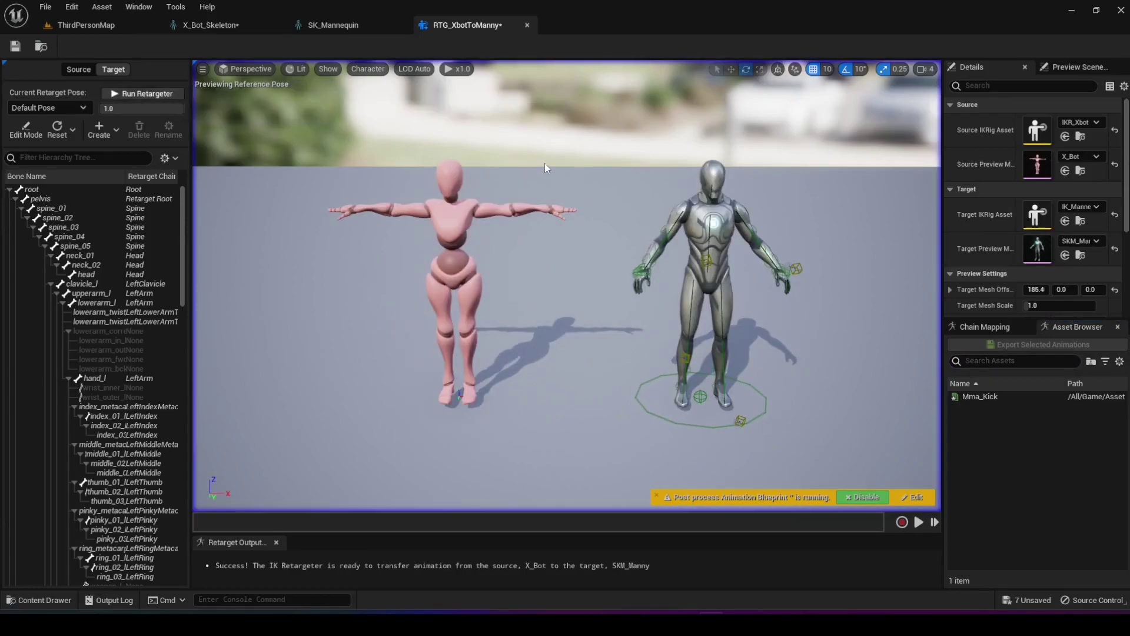
mouse_move(565, 295)
mouse_down()
mouse_move(603, 256)
mouse_move(574, 315)
mouse_up()
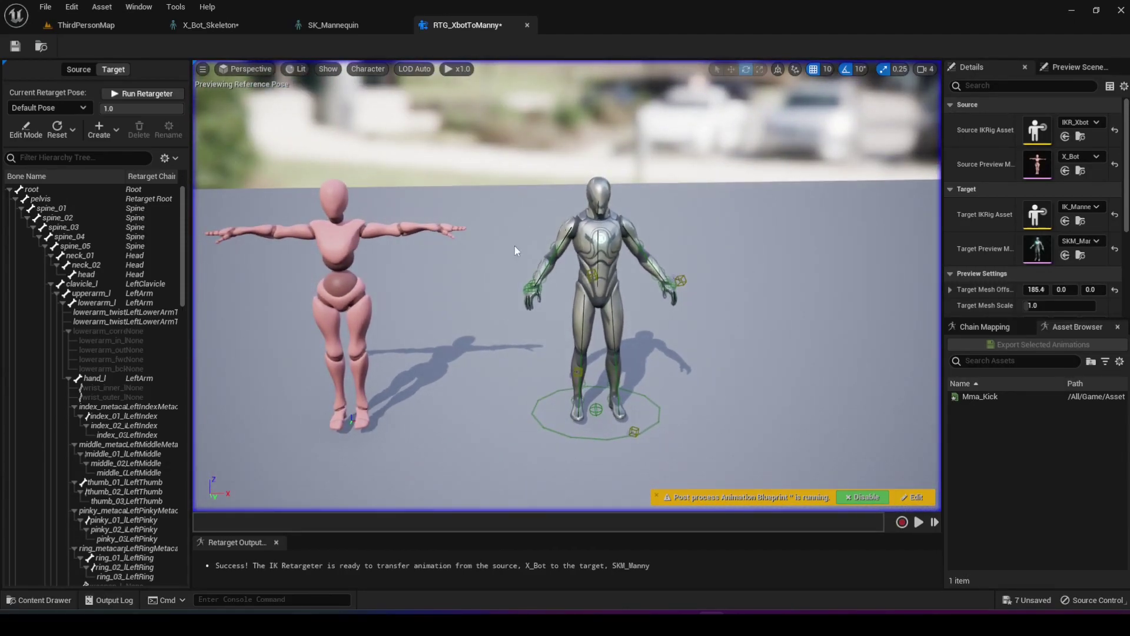
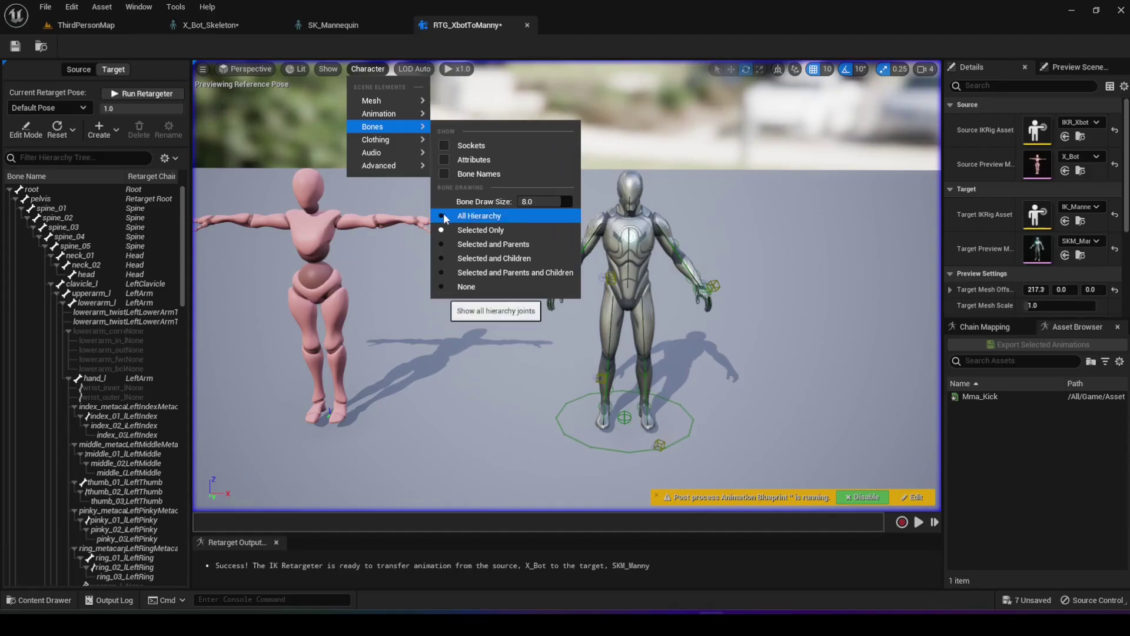
Show the bones of the whole hierarchy in the viewport and set the Bone Draw Size to about 0.2
click(445, 216)
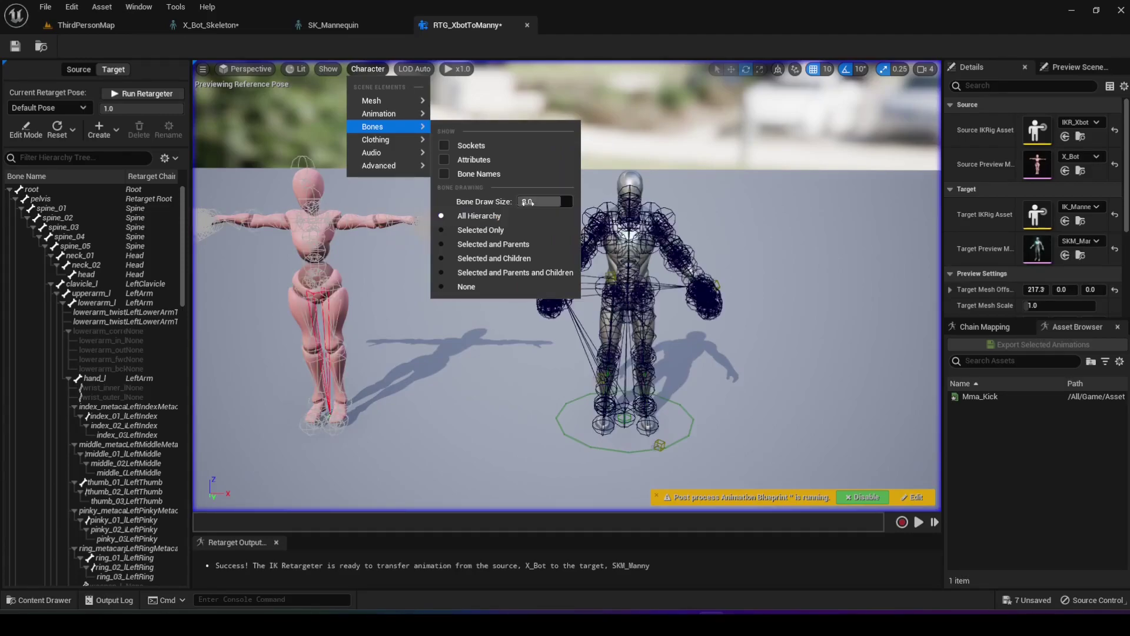
drag(558, 202, 524, 201)
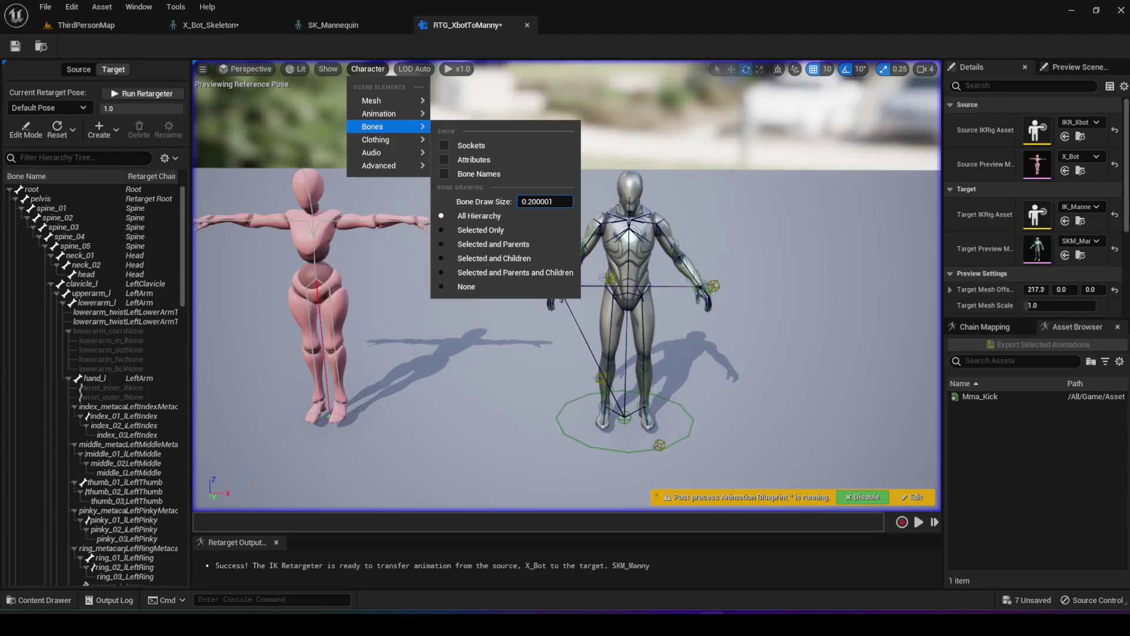
click(596, 105)
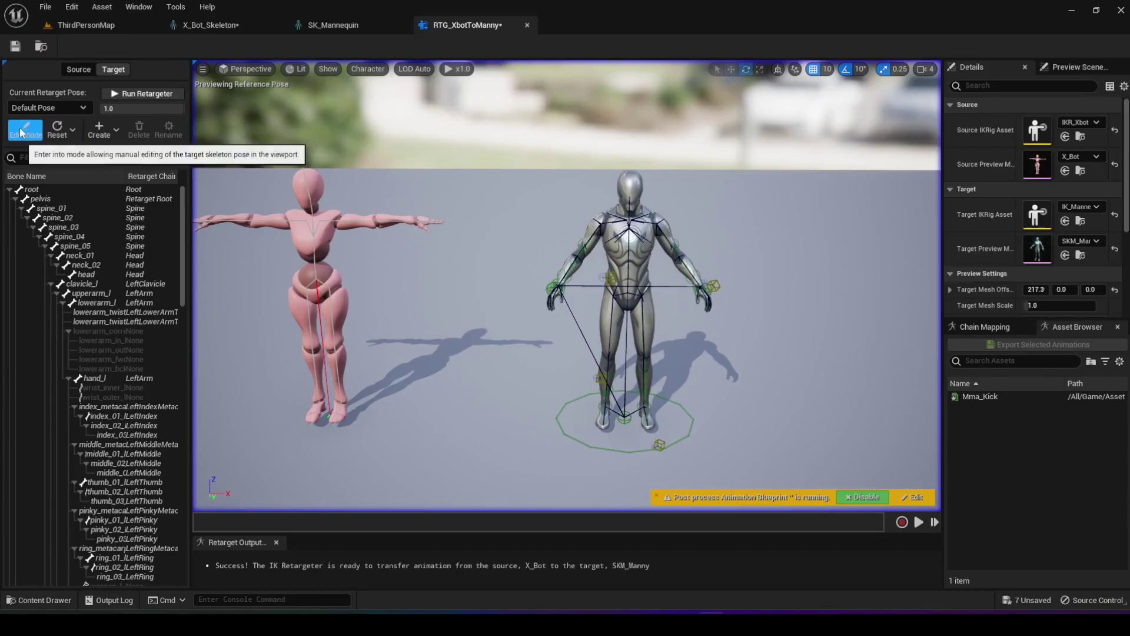
In the target pose's Edit Mode, rotate upperarm_r to raise the mannequin's right arm to roughly horizontal like the source's T-pose
drag(482, 182, 482, 130)
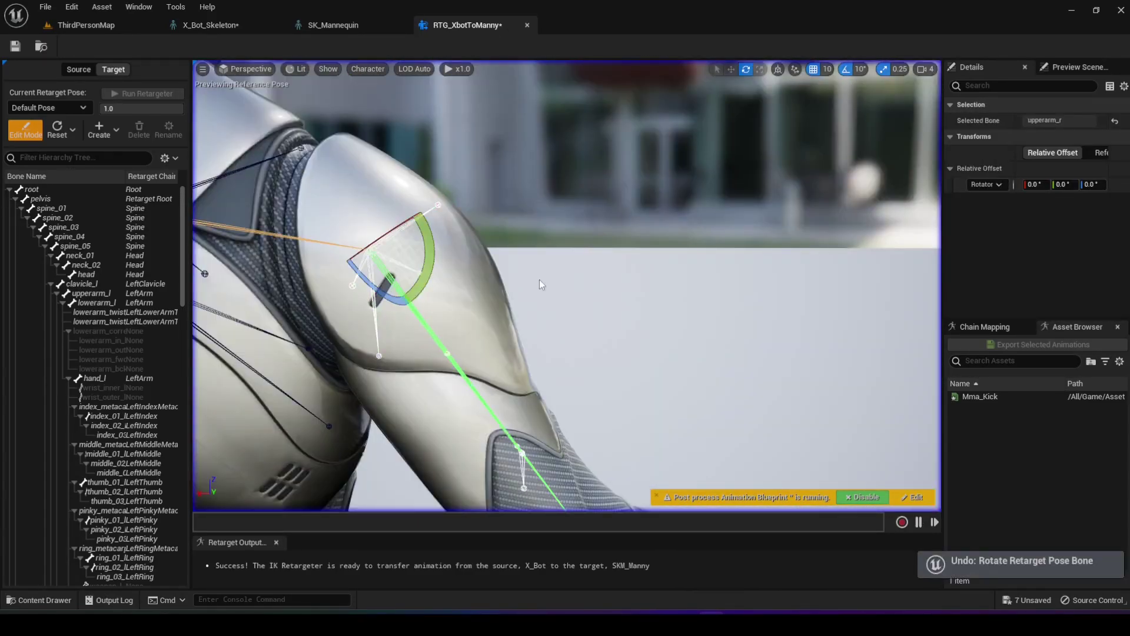
scroll(377, 224, down, 5)
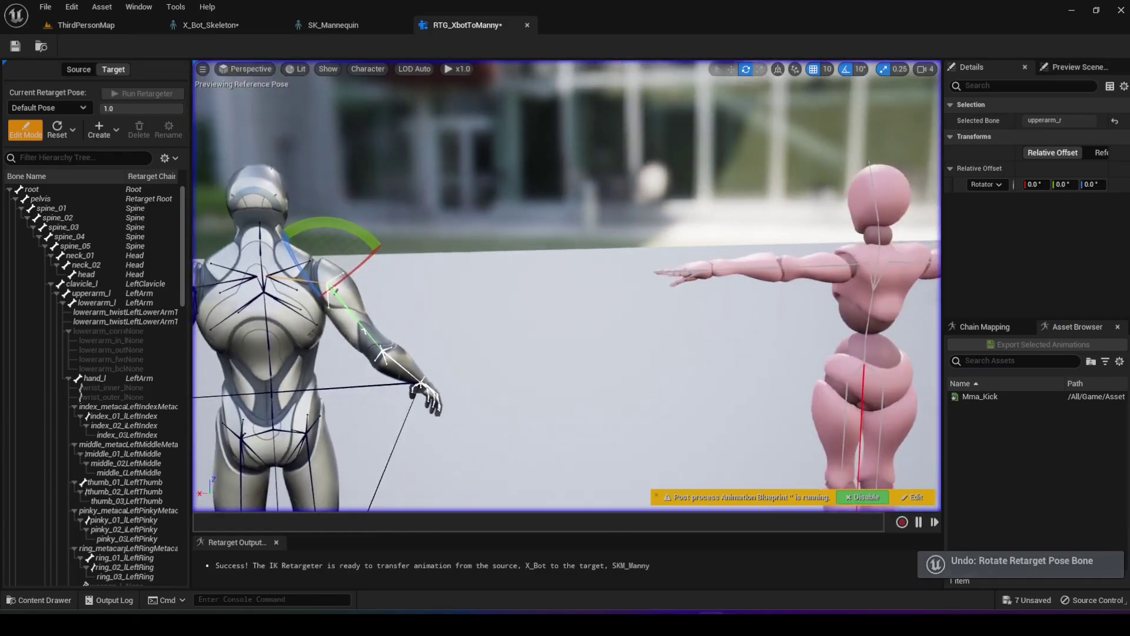
drag(338, 221, 283, 222)
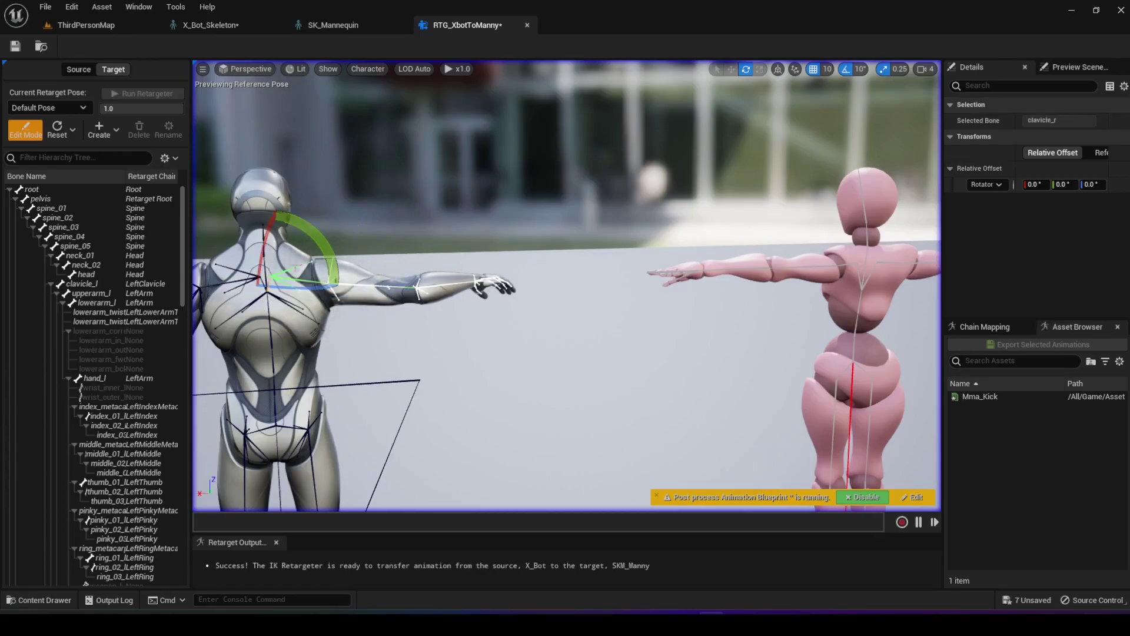
drag(282, 221, 282, 222)
click(422, 228)
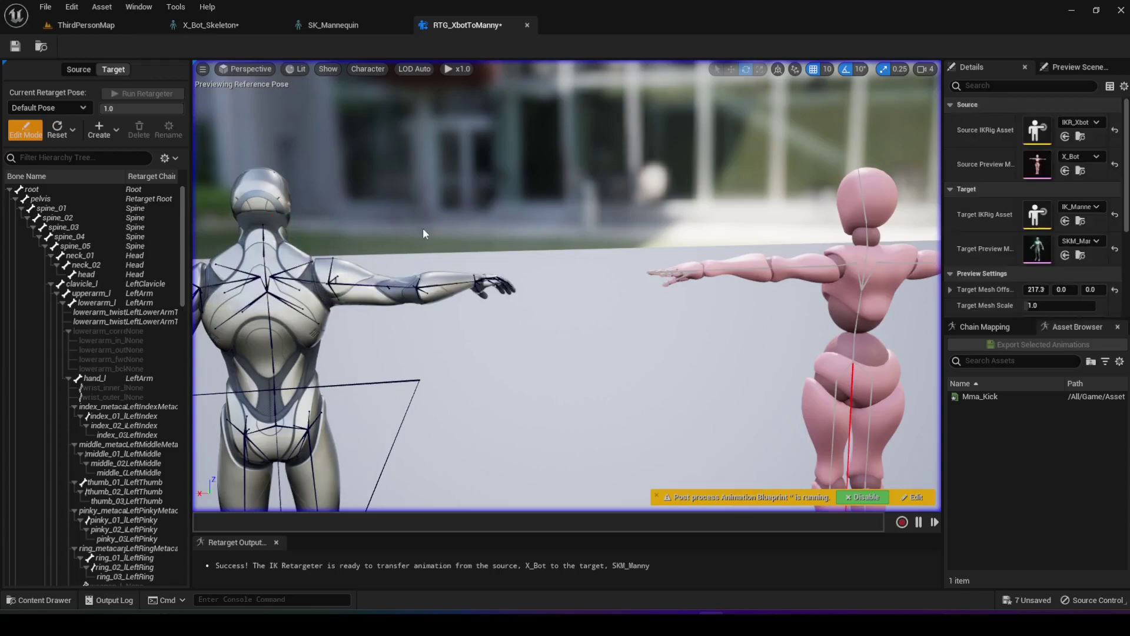
Rotate lowerarm_r by -20 degrees about Z to straighten the mannequin's right forearm
scroll(423, 228, down, 10)
right_drag(422, 227, 442, 288)
click(455, 256)
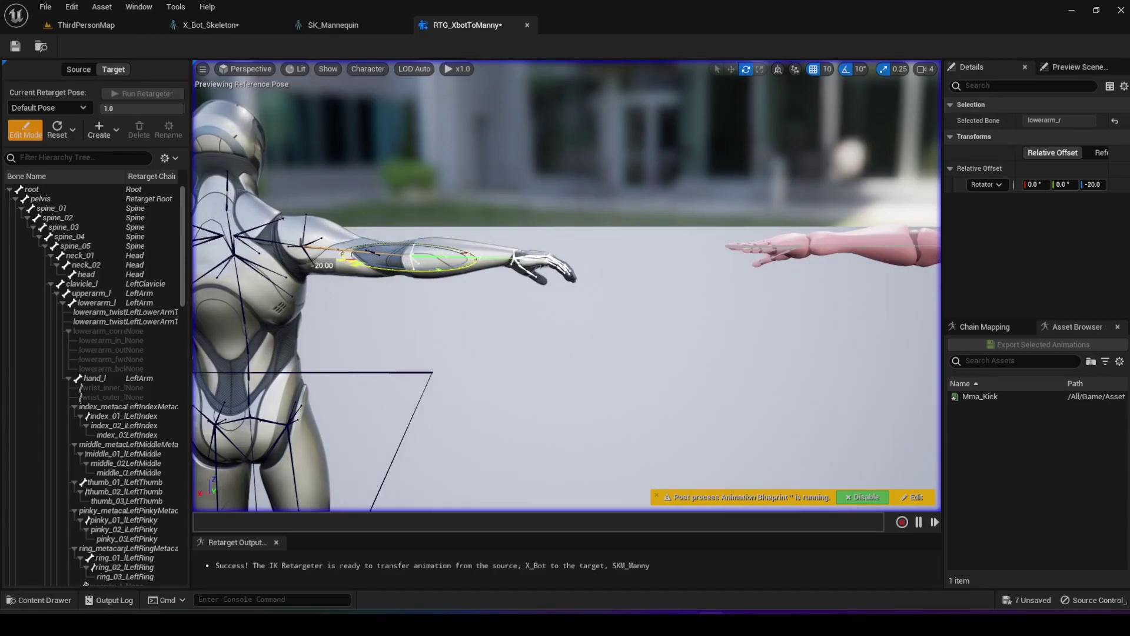
click(406, 270)
Lower the camera speed to 2 and rotate pinky_01_r 20 degrees about Z to straighten the right little finger
right_drag(407, 269, 805, 142)
click(924, 69)
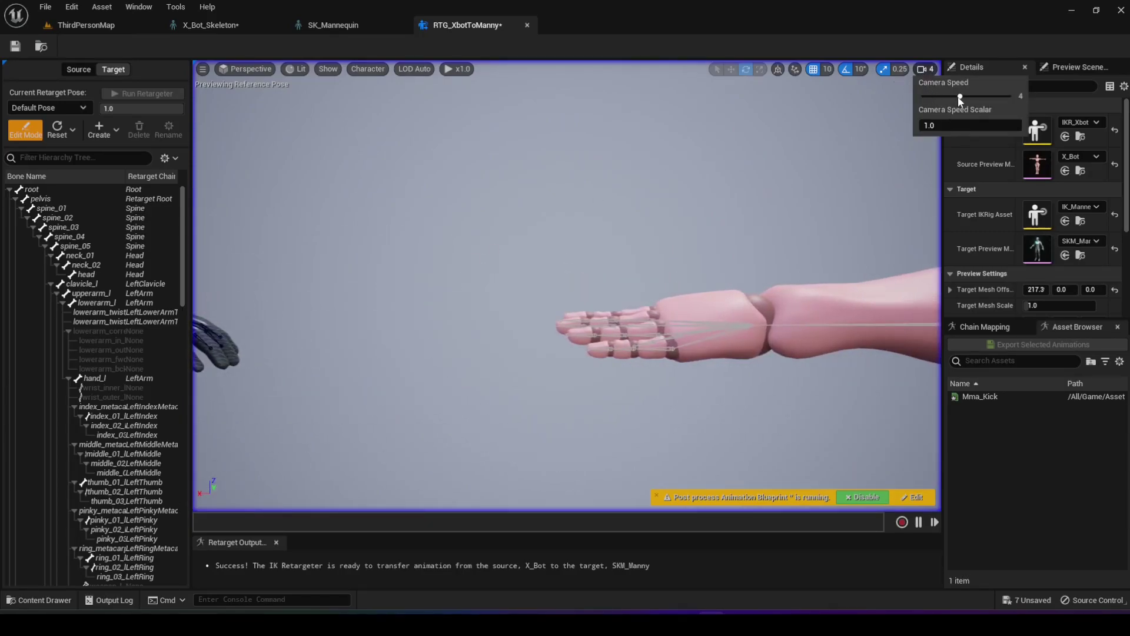
right_drag(525, 185, 327, 204)
click(375, 265)
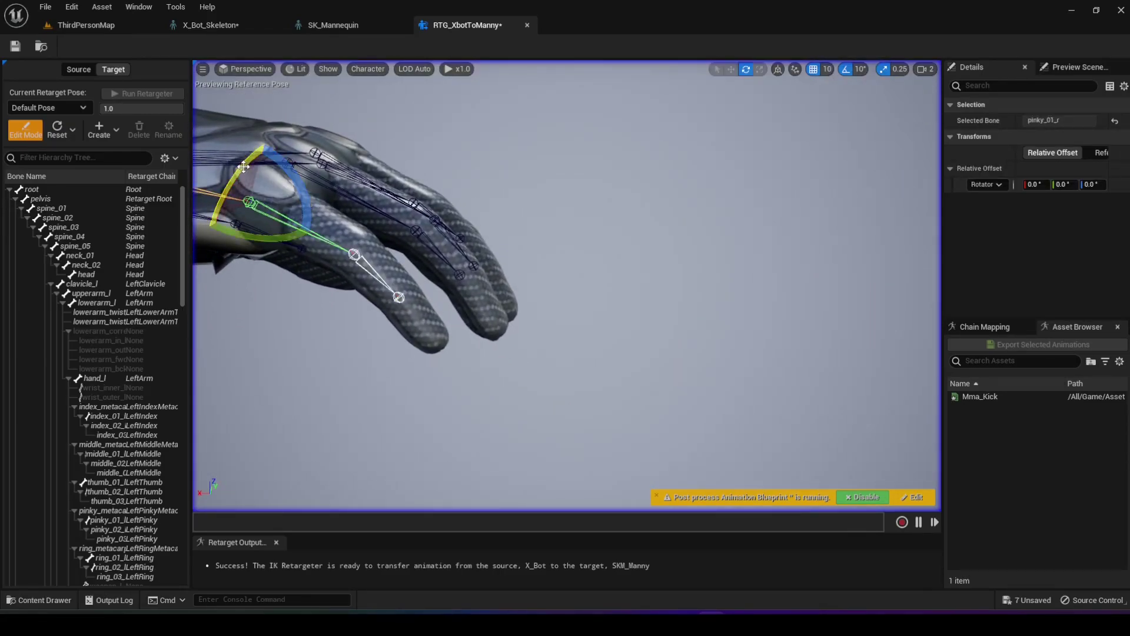
drag(293, 182, 247, 259)
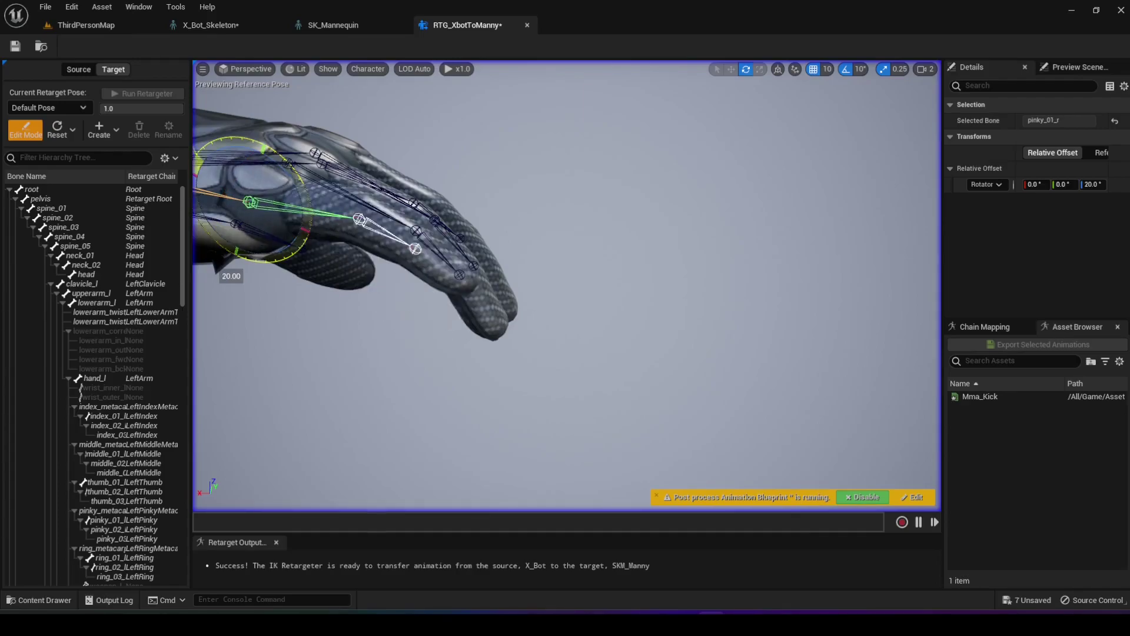
Lift the mannequin's right middle and ring fingers, rotating ring_01_r 20 degrees about Z
click(347, 170)
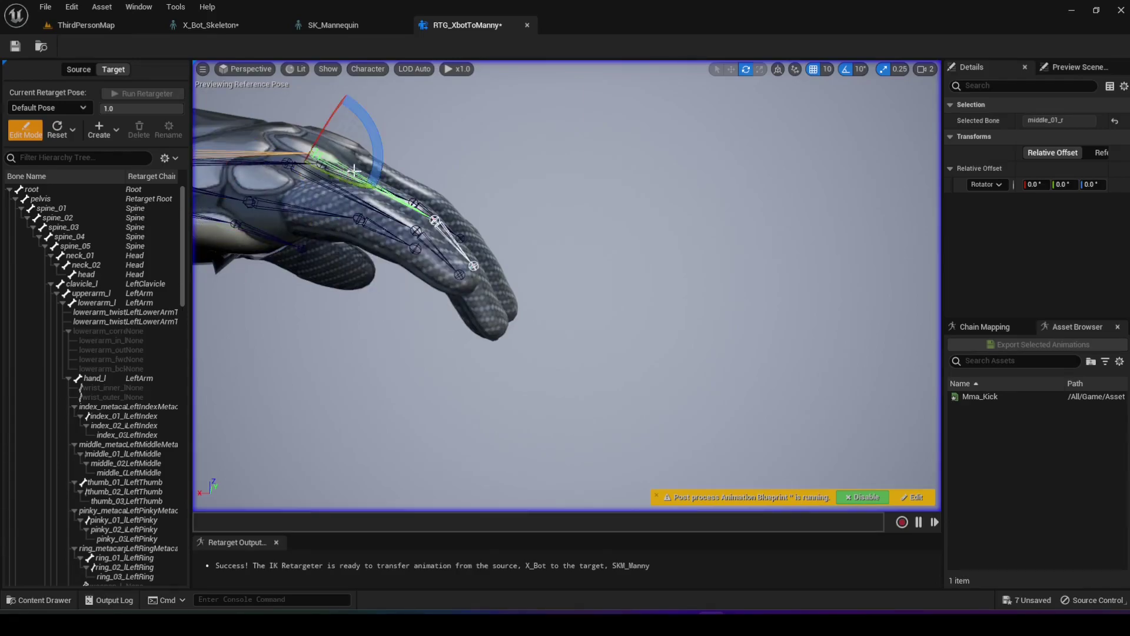
drag(324, 90, 383, 148)
right_drag(383, 147, 399, 182)
click(399, 181)
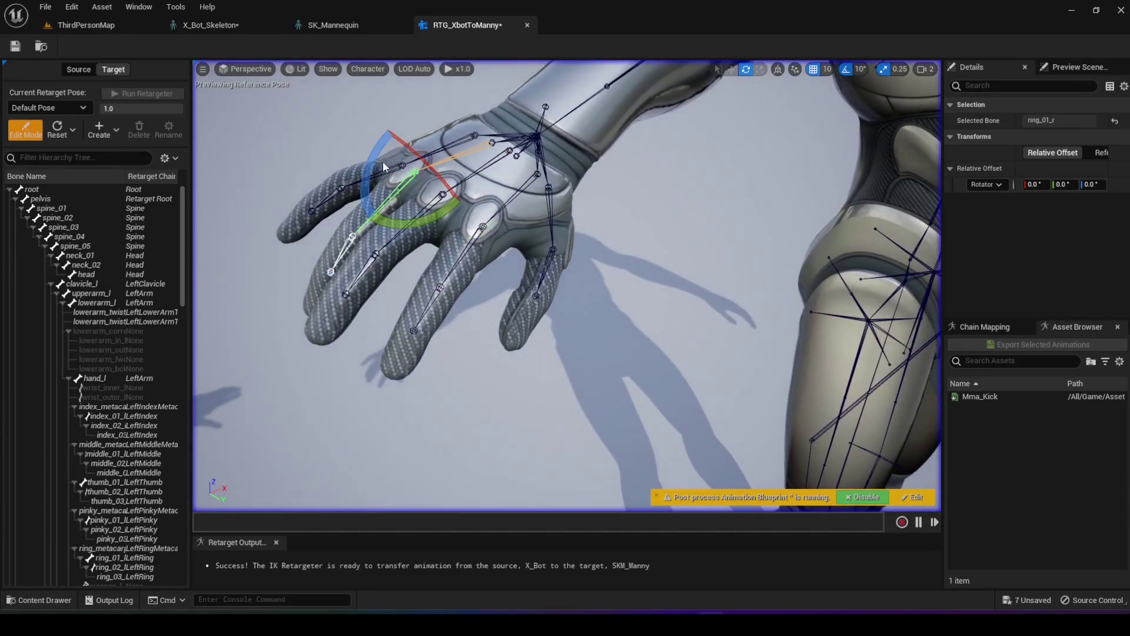
drag(383, 167, 371, 163)
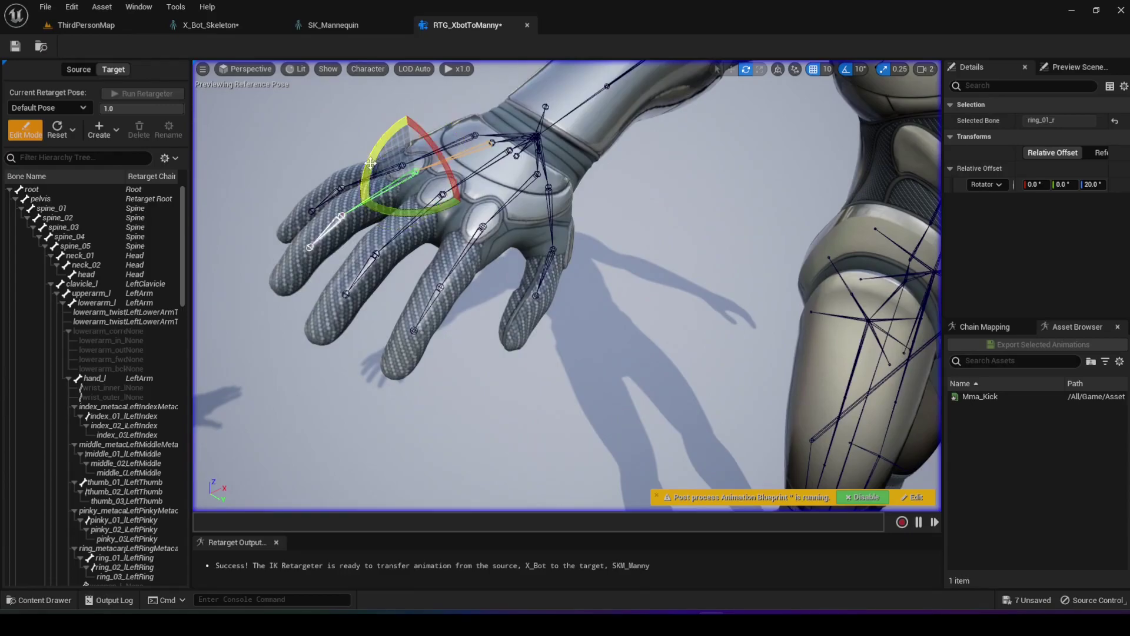
Rotate index_01_r to lift the right index finger in line with the others, and compare the hand with the source character
click(458, 263)
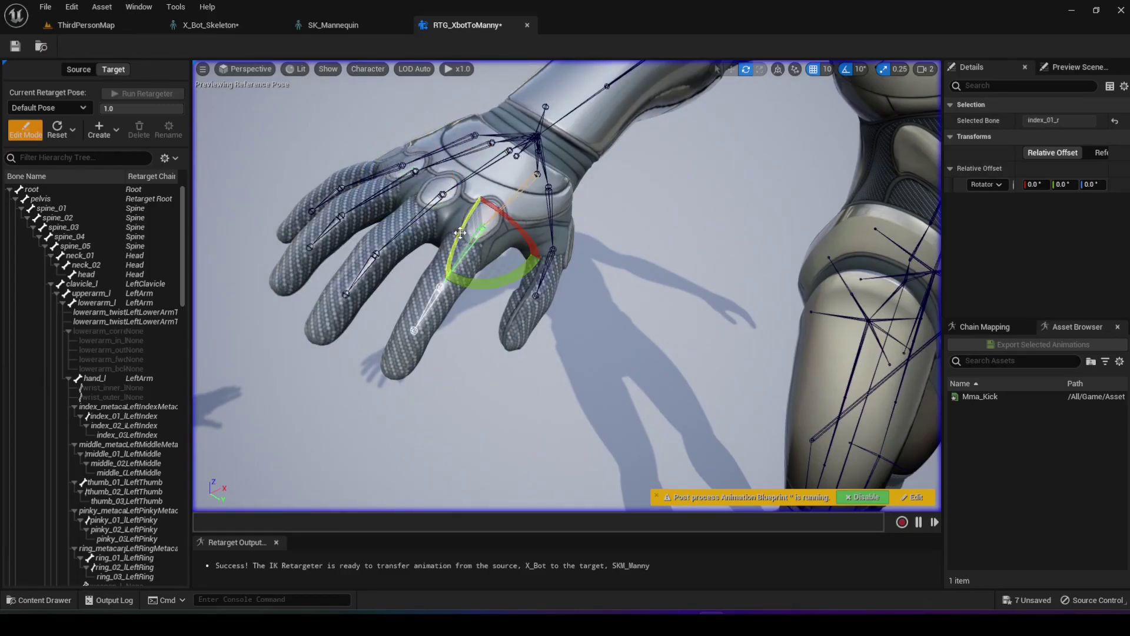
drag(459, 233, 457, 232)
key(Escape)
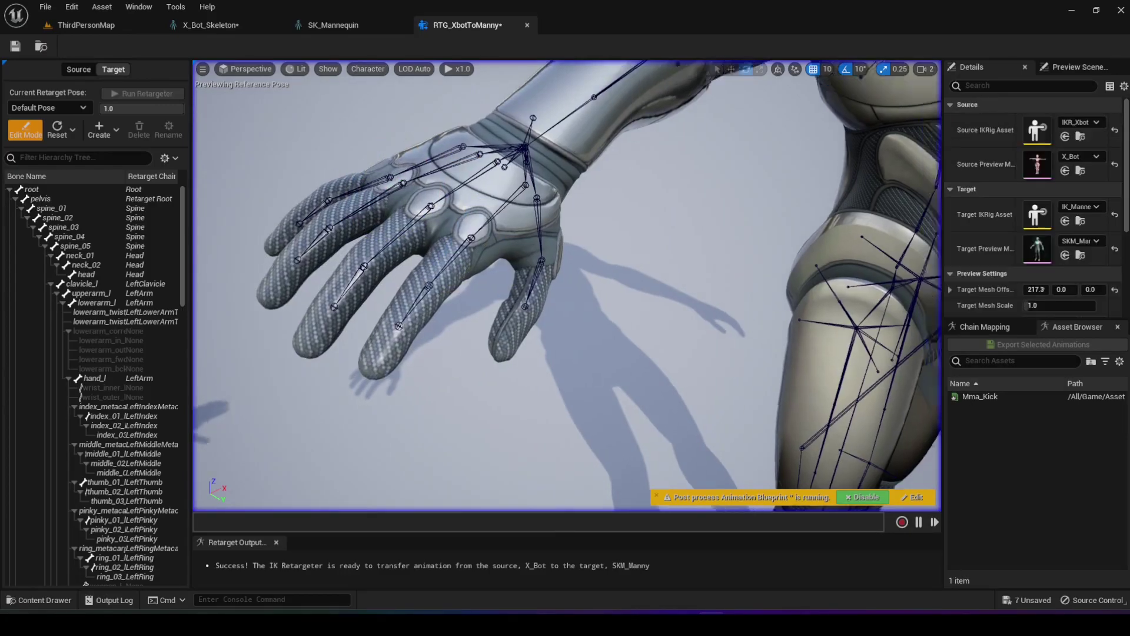
key(f)
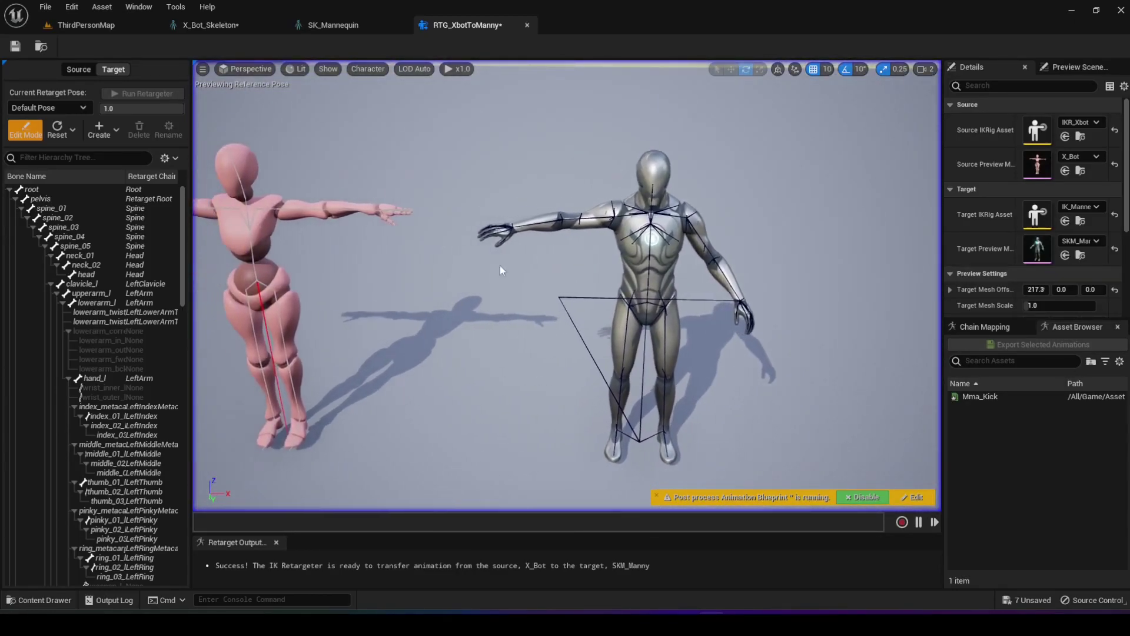
Play Mma_Kick on both characters to check the adjusted right arm, and pause the playback
click(980, 397)
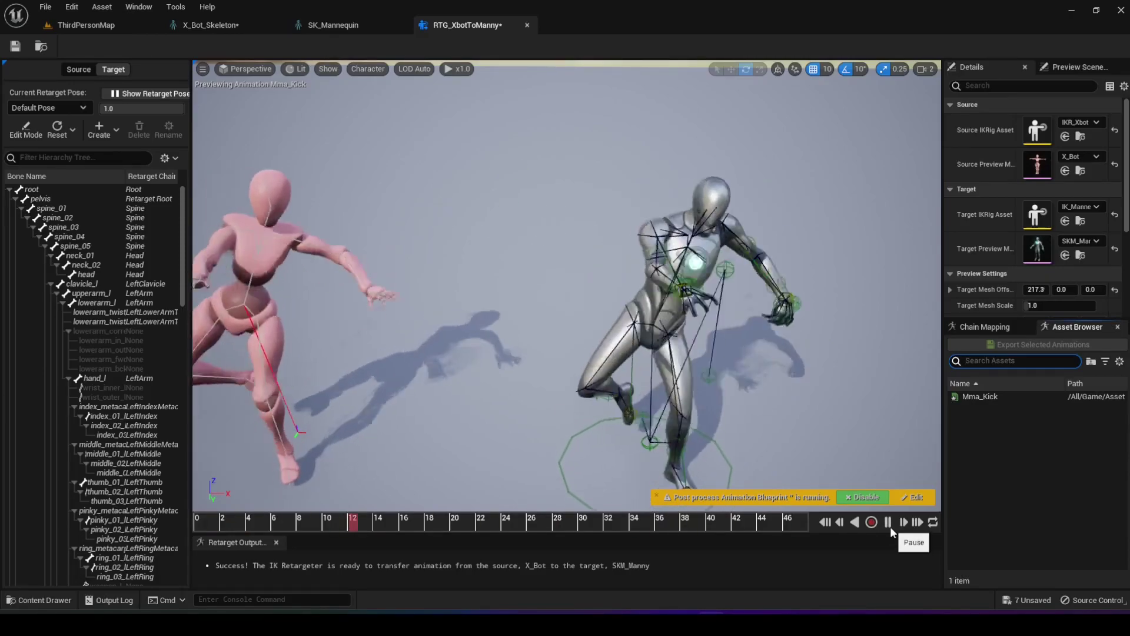
click(887, 522)
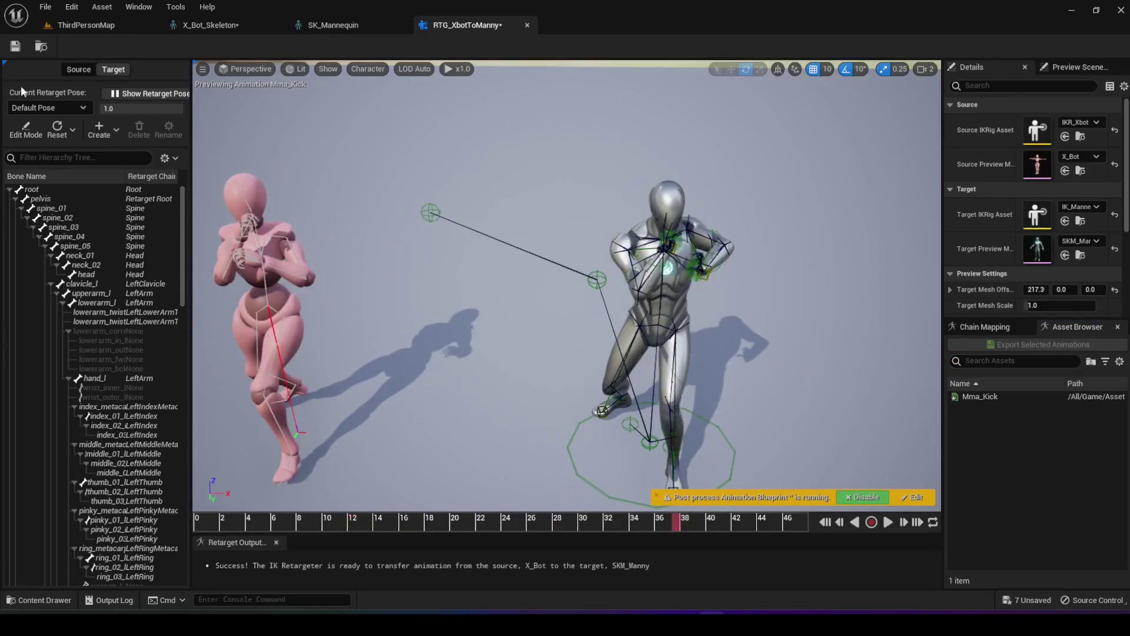
Return to editing the target pose and rotate upperarm_l 60 degrees about Y to raise the left arm
click(50, 131)
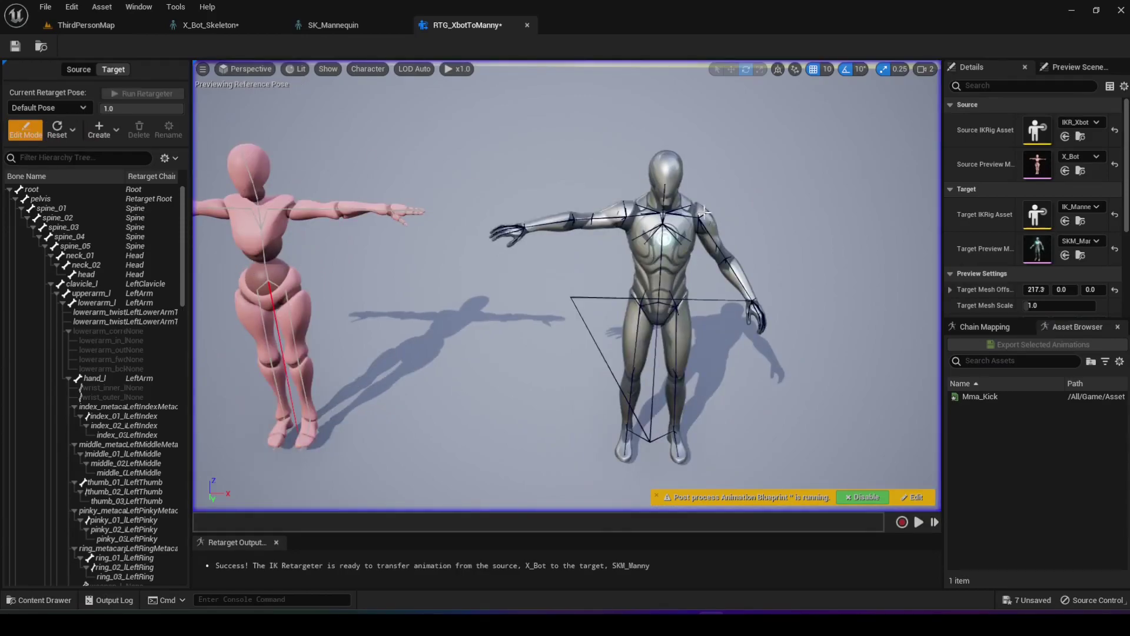
scroll(706, 211, up, 6)
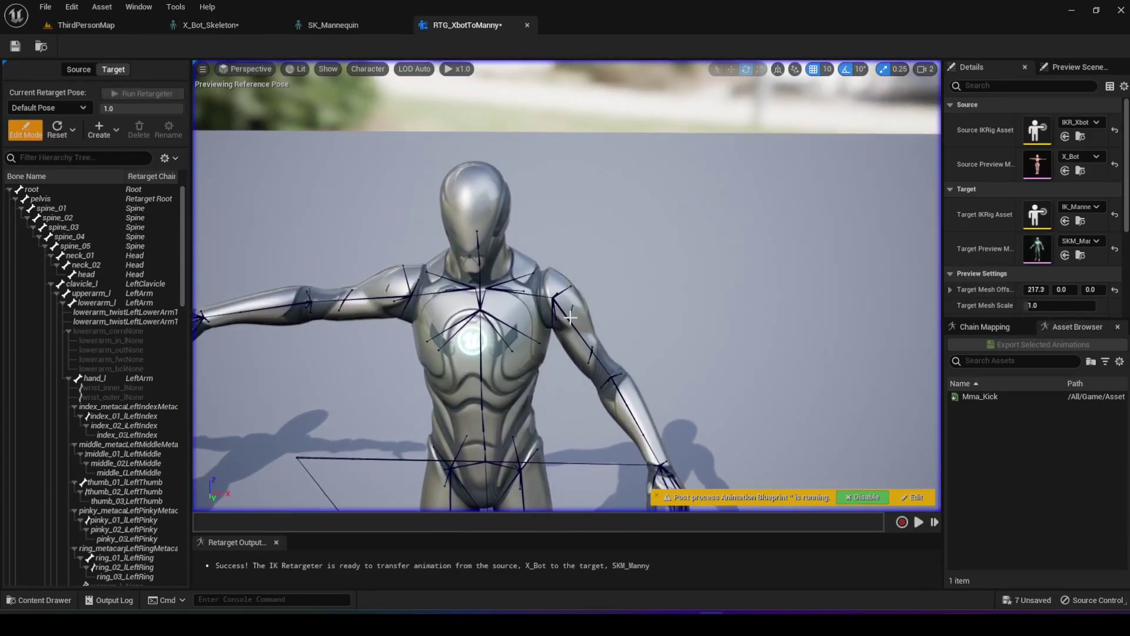
click(569, 318)
drag(574, 236, 597, 365)
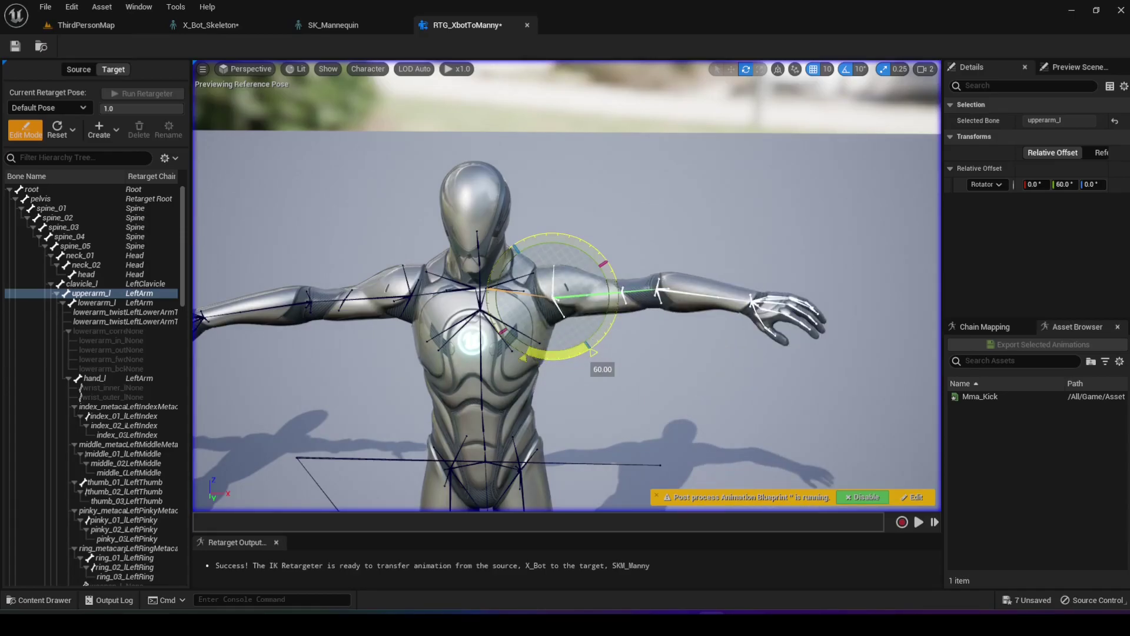
Rotate lowerarm_l to straighten the mannequin's left forearm in line with the upper arm
right_drag(597, 365, 565, 352)
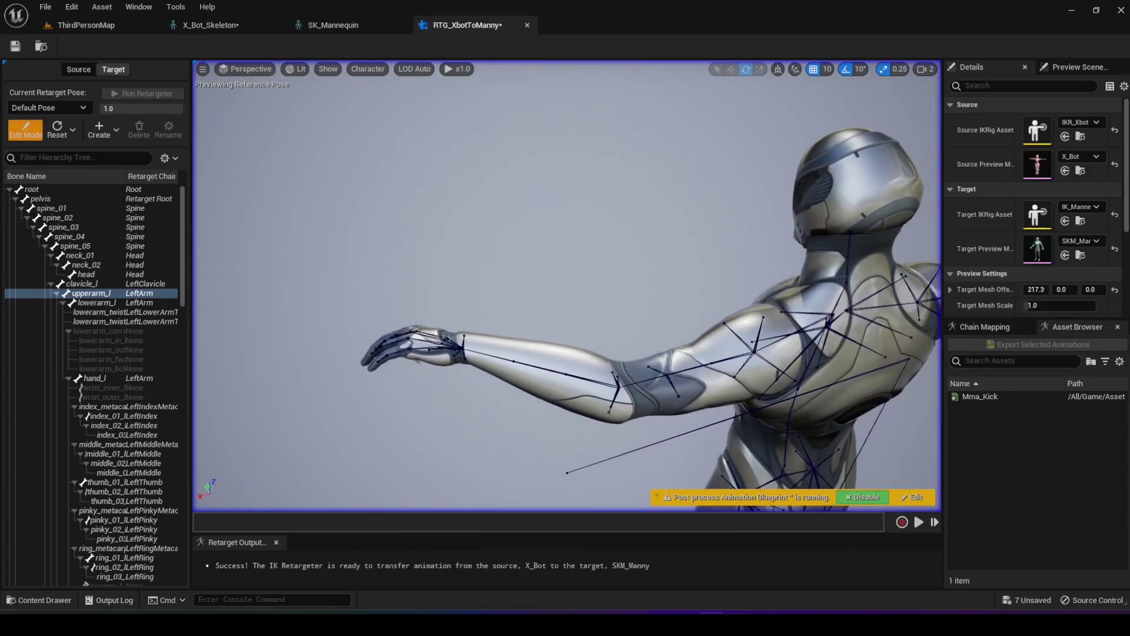
click(577, 389)
drag(636, 426, 566, 354)
click(565, 353)
right_drag(565, 353, 719, 299)
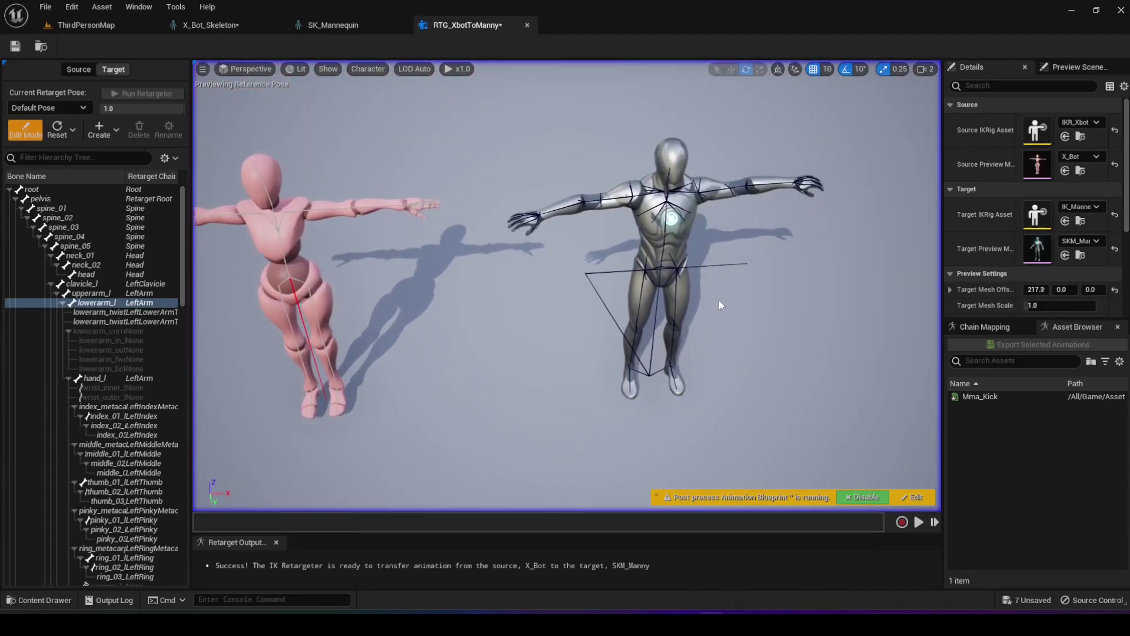
Preview Mma_Kick again with both arms adjusted, and pause it to compare the two characters
double_click(980, 395)
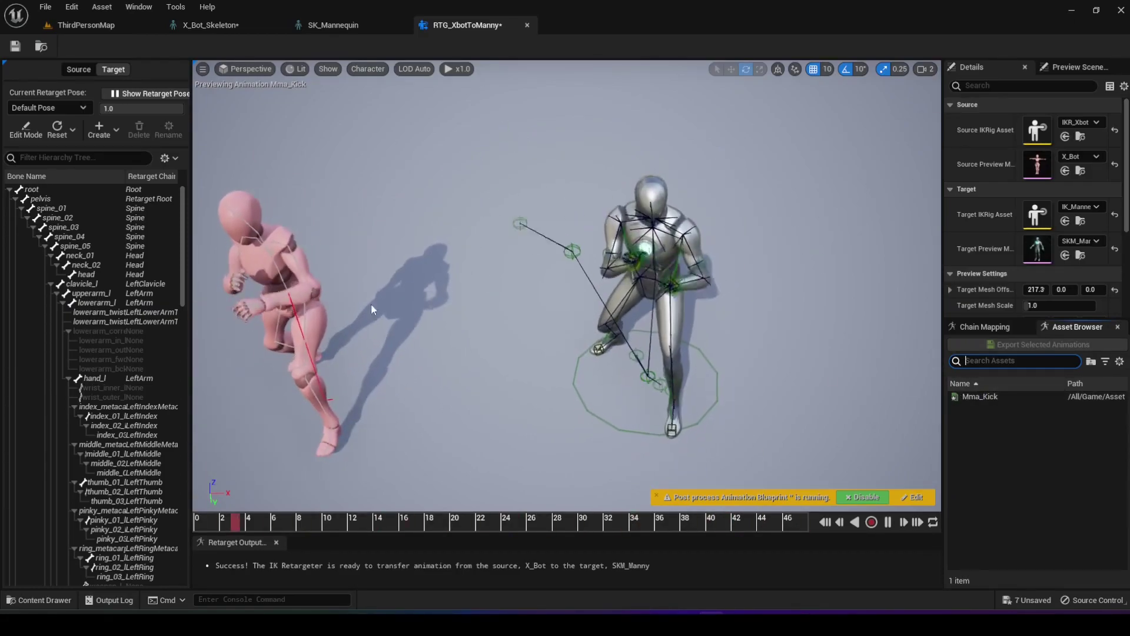
click(889, 523)
drag(592, 343, 574, 317)
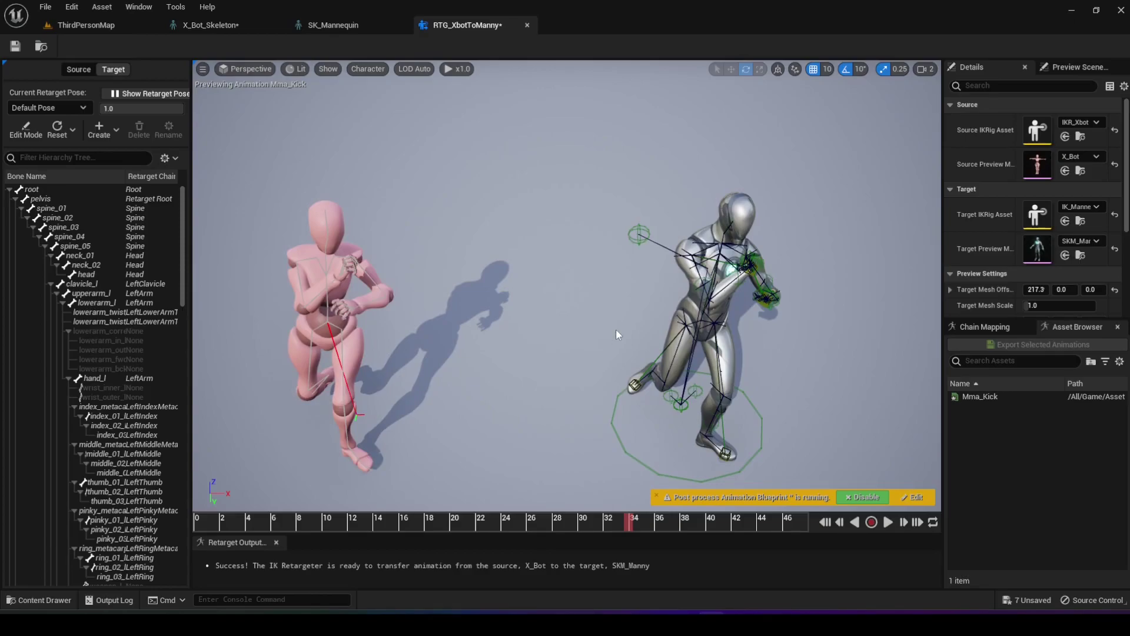
Export the retargeted Mma_Kick animation to the Characters/Mannequins/Animations folder
click(988, 397)
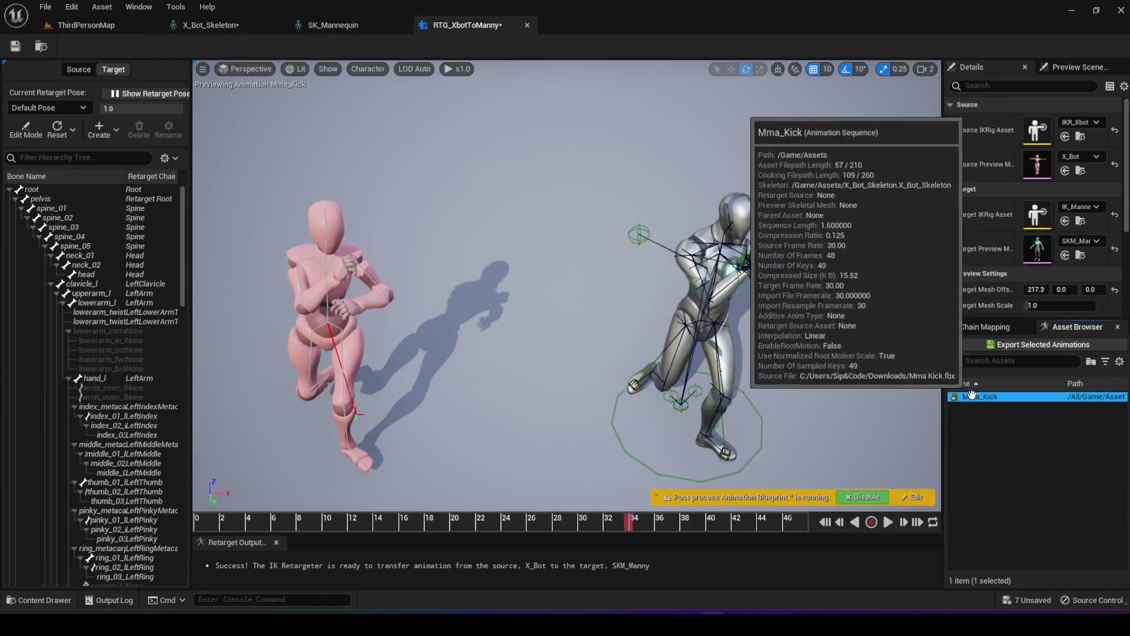
click(998, 349)
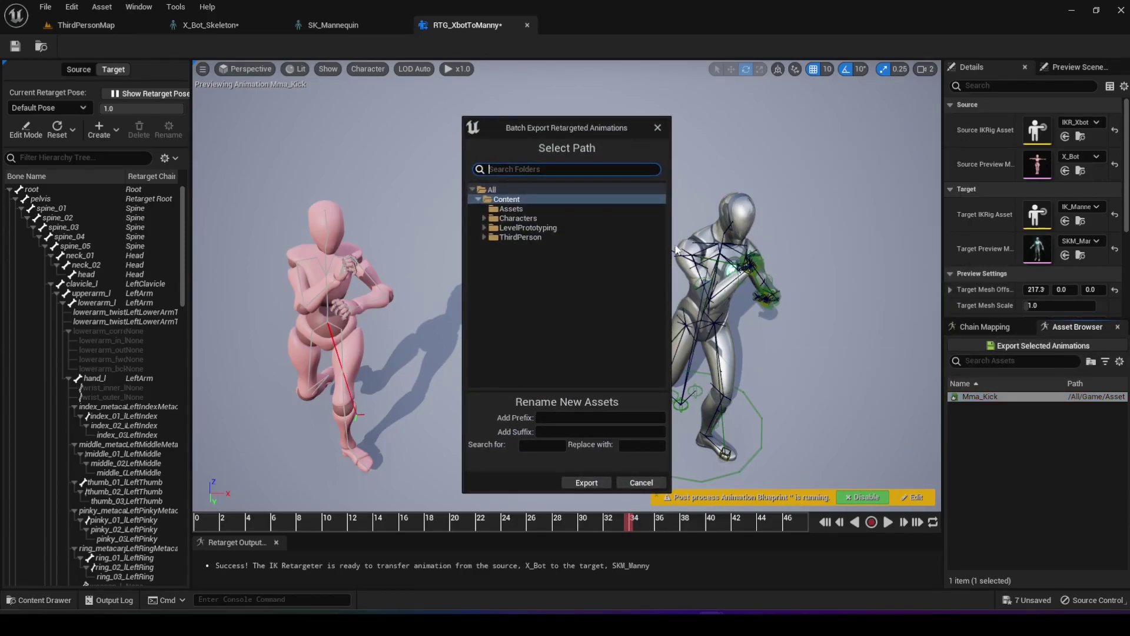
double_click(535, 238)
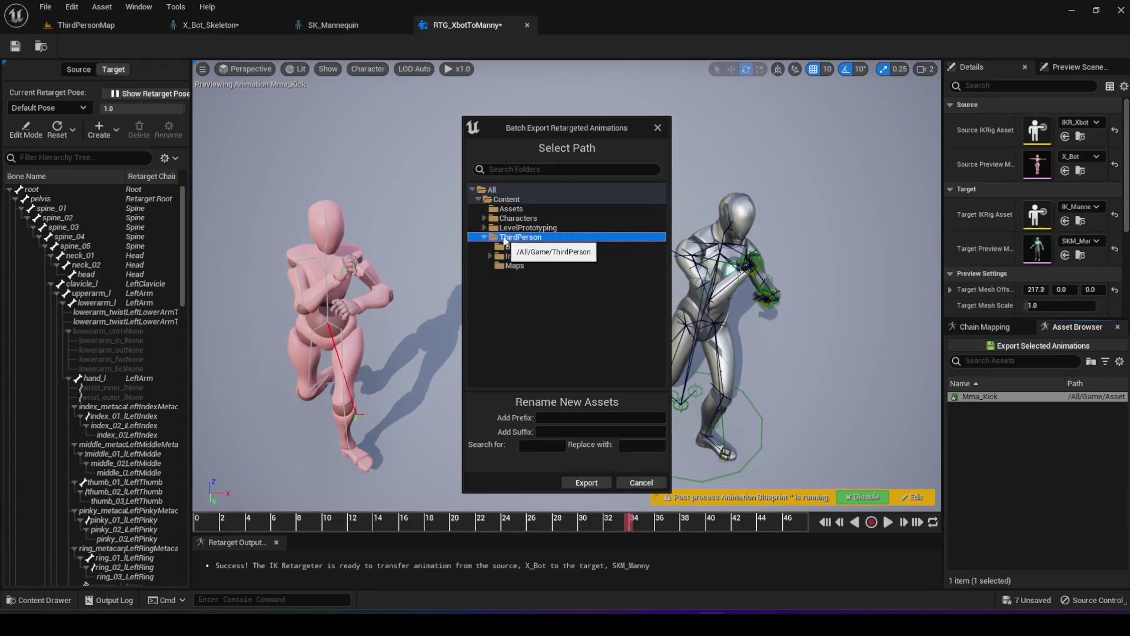
double_click(492, 219)
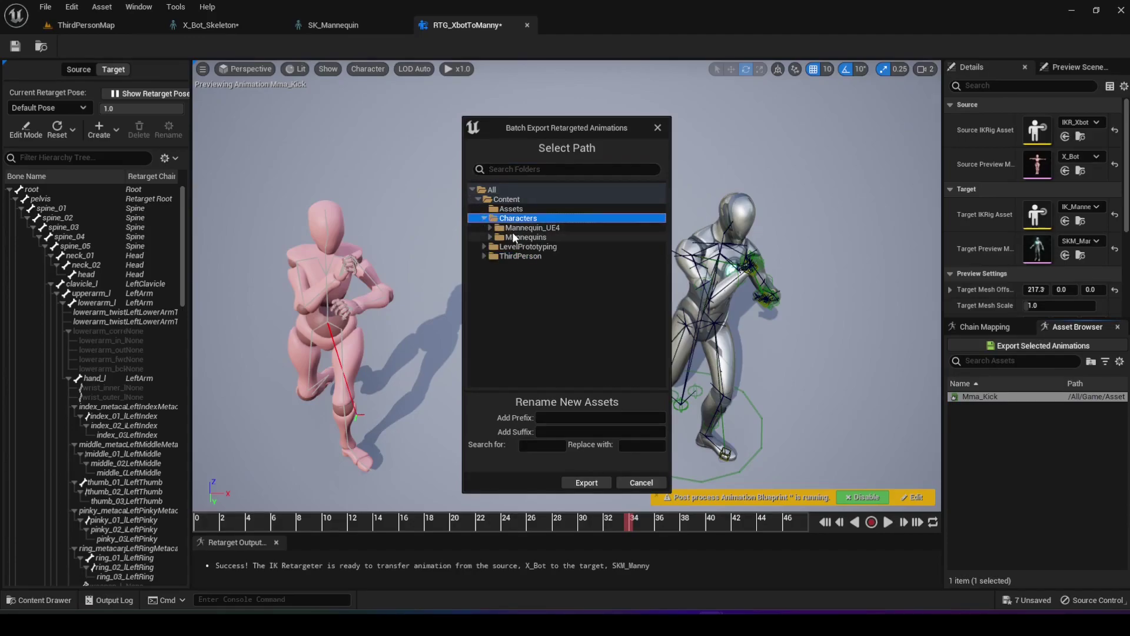
double_click(514, 237)
double_click(529, 247)
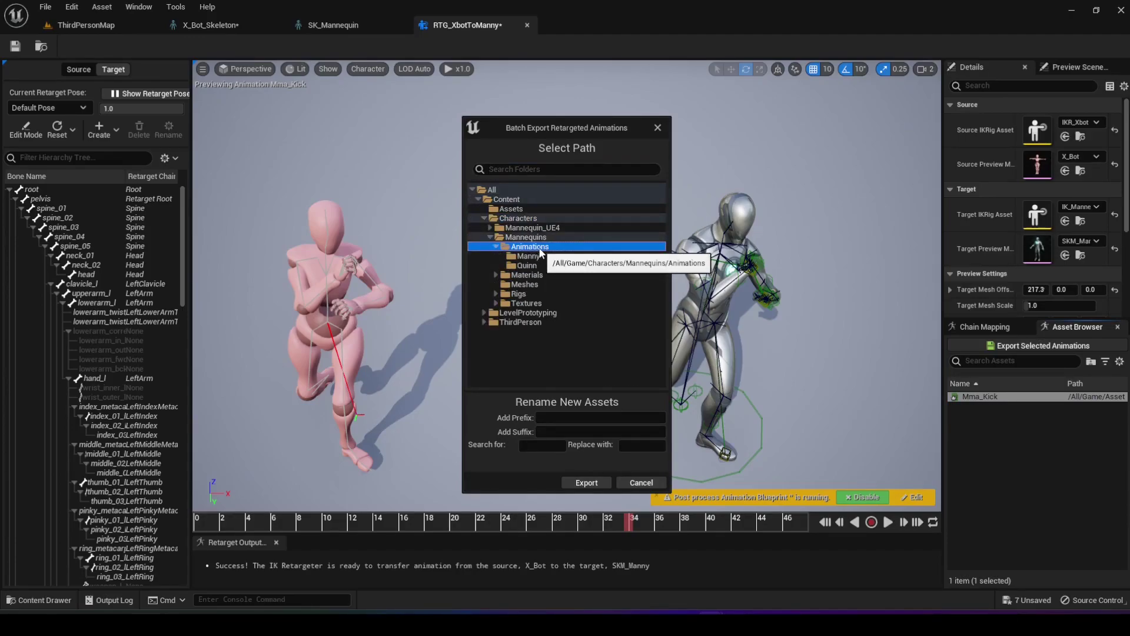
click(603, 486)
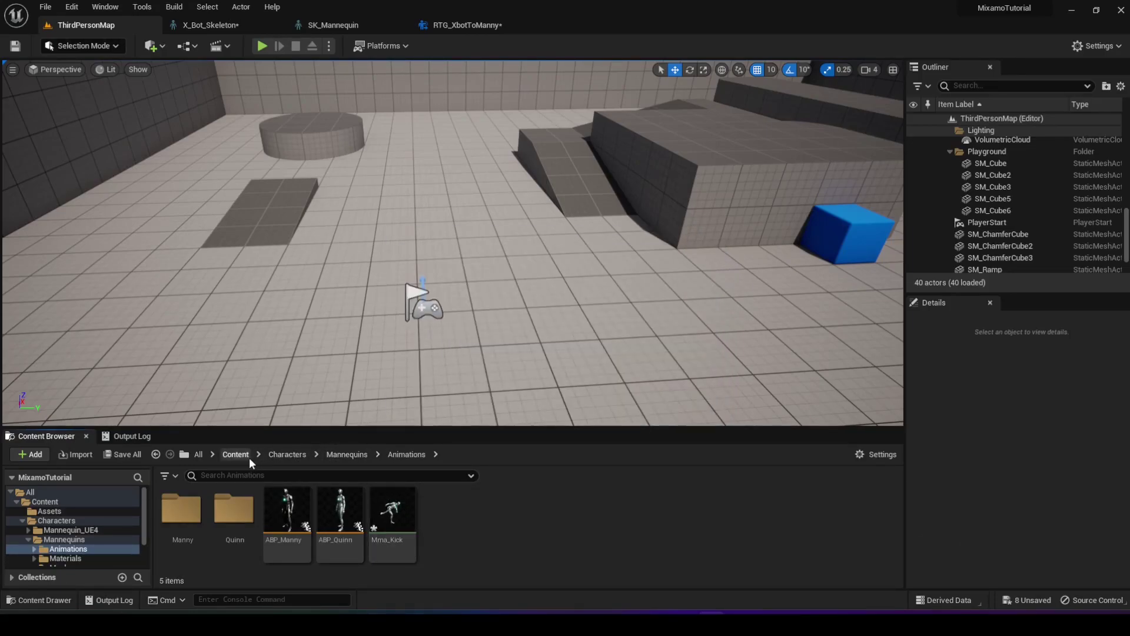
Place BP_ThirdPersonCharacter from ThirdPerson/Blueprints in the level at about X 1320, Y 1060, and rotate it about 160 degrees around Z
click(58, 561)
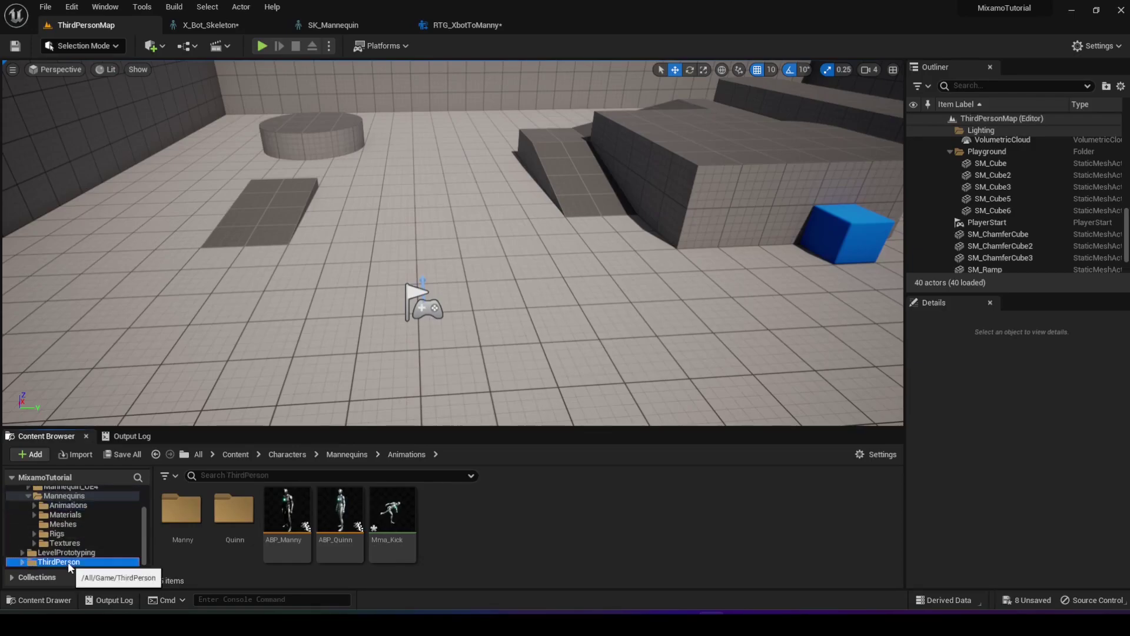
click(182, 521)
double_click(183, 521)
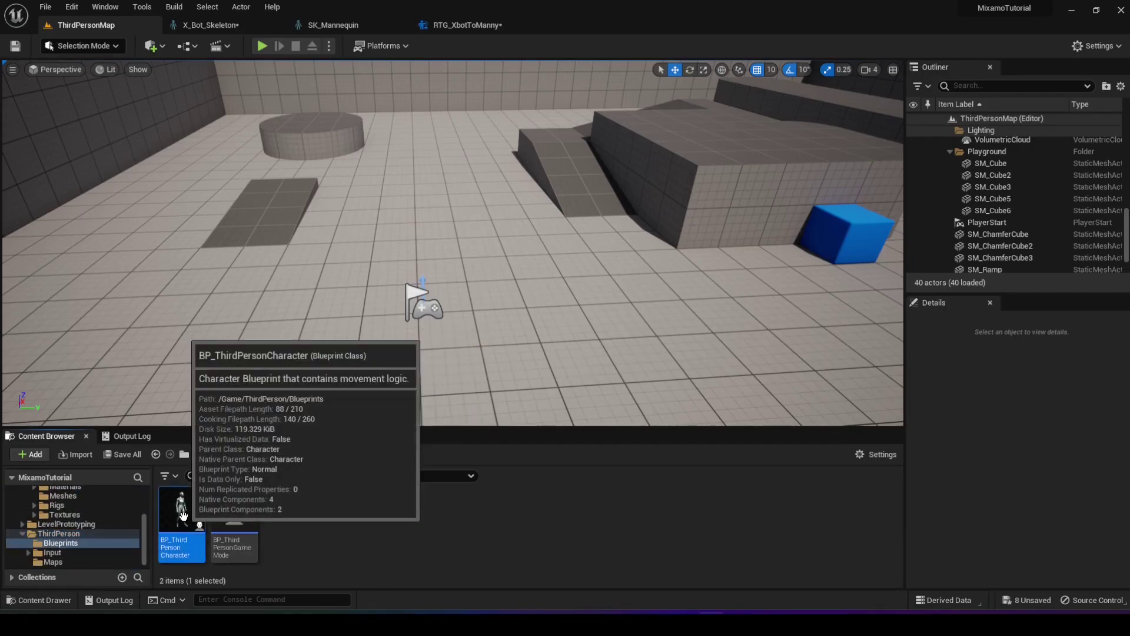
drag(181, 518, 427, 228)
key(e)
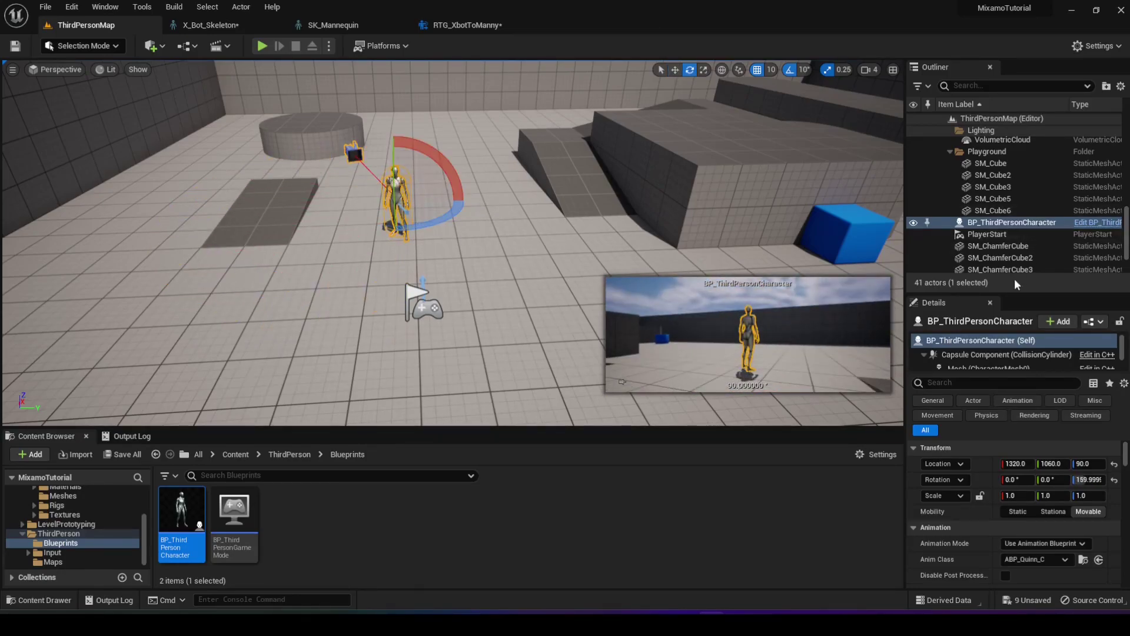
Set the placed BP_ThirdPersonCharacter's Mesh component to Use Animation Asset, with Mma_Kick as the animation to play
click(1008, 366)
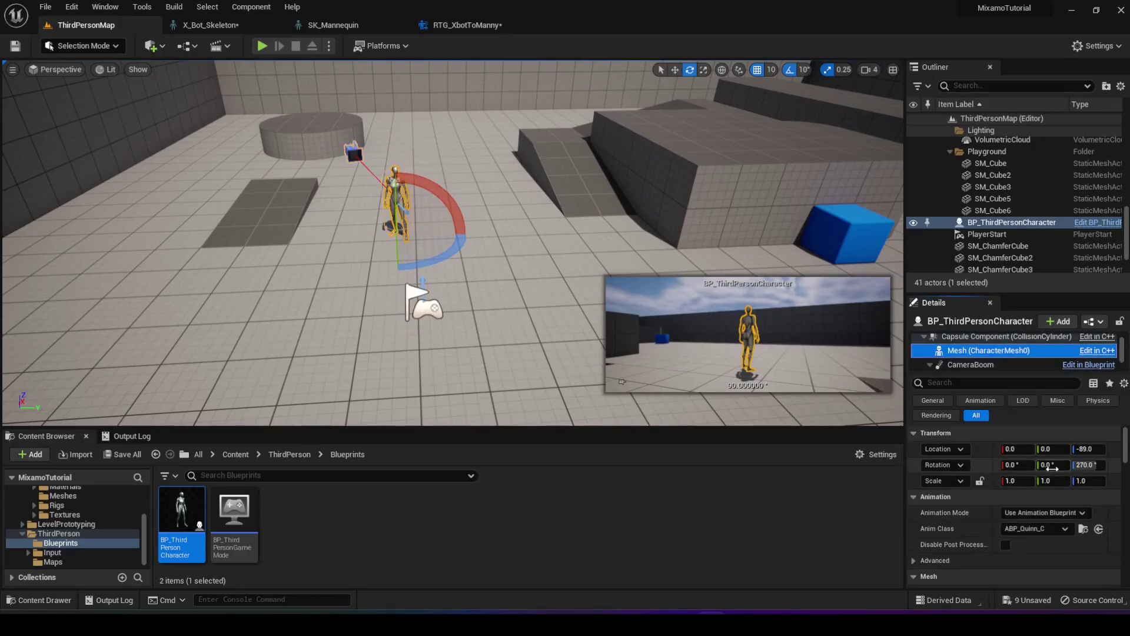
click(1039, 513)
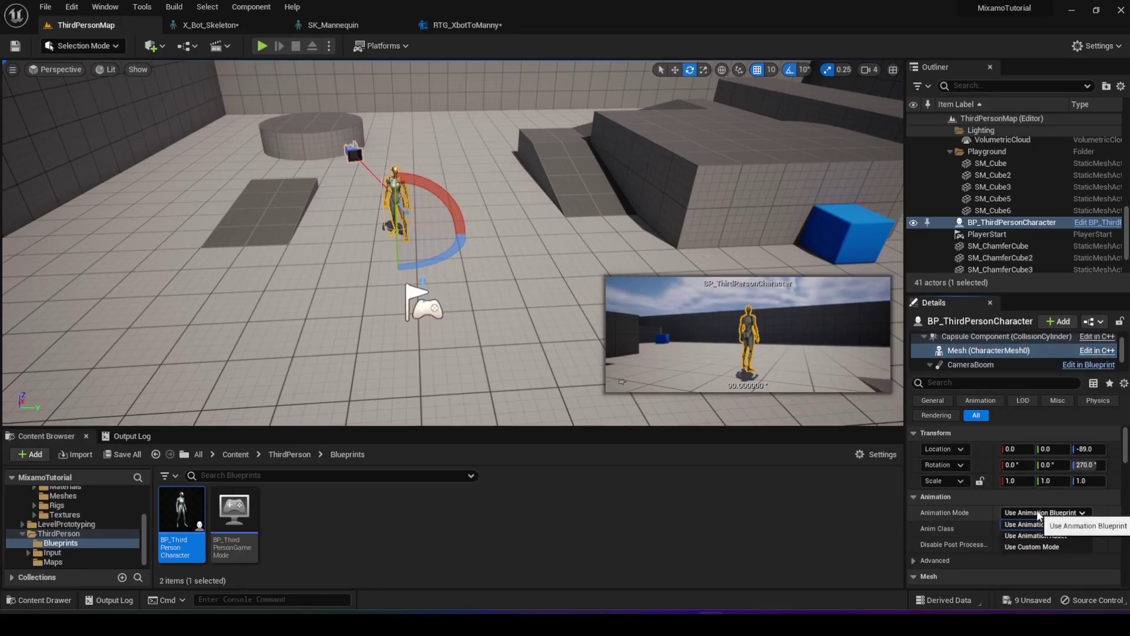
click(1053, 537)
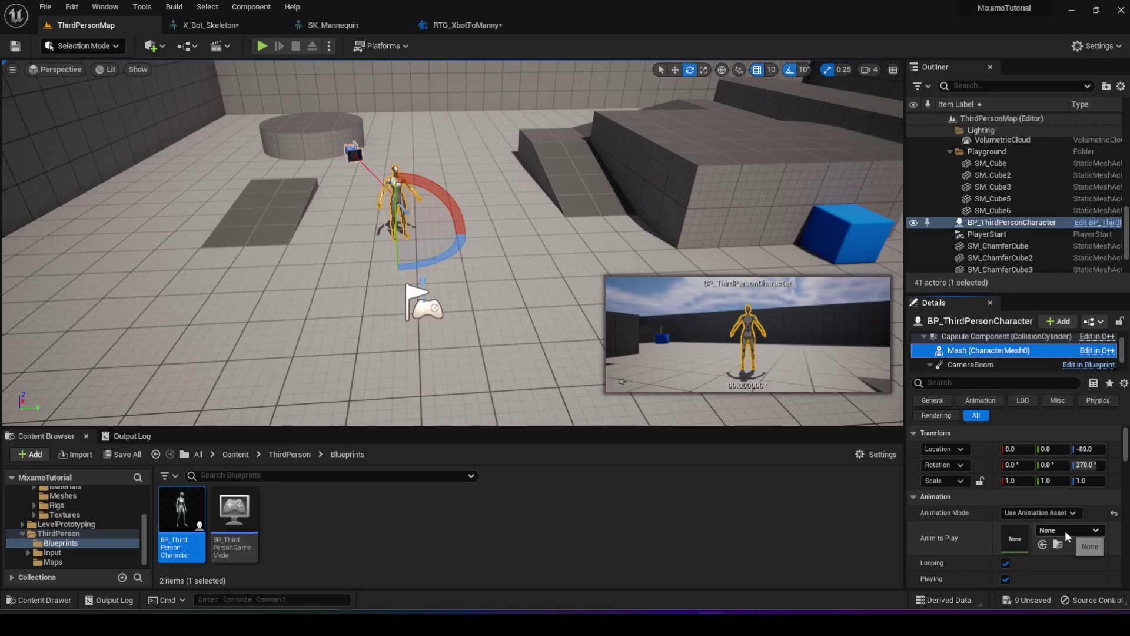
click(1065, 529)
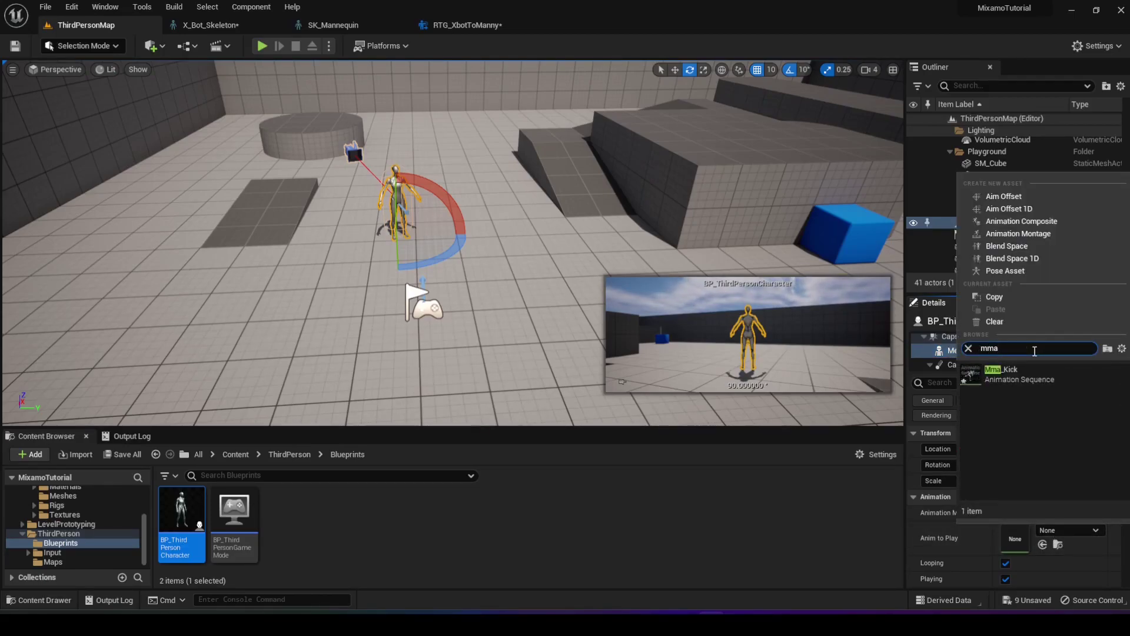
click(1028, 373)
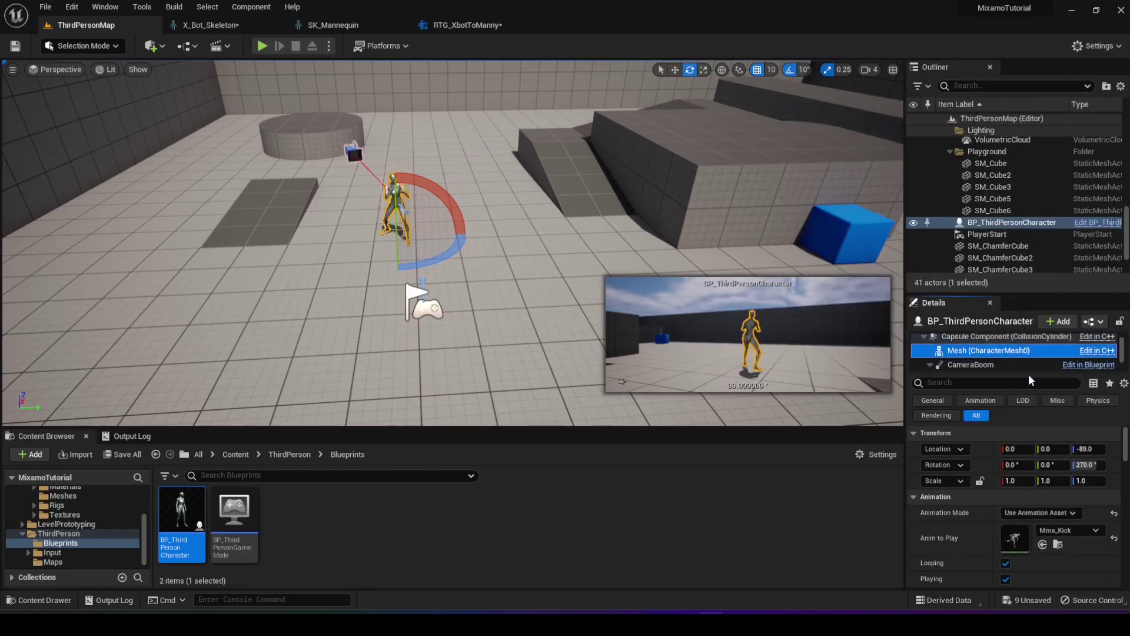
Play the level to watch the placed character perform the kick, move the player character back, and stop playing
click(262, 45)
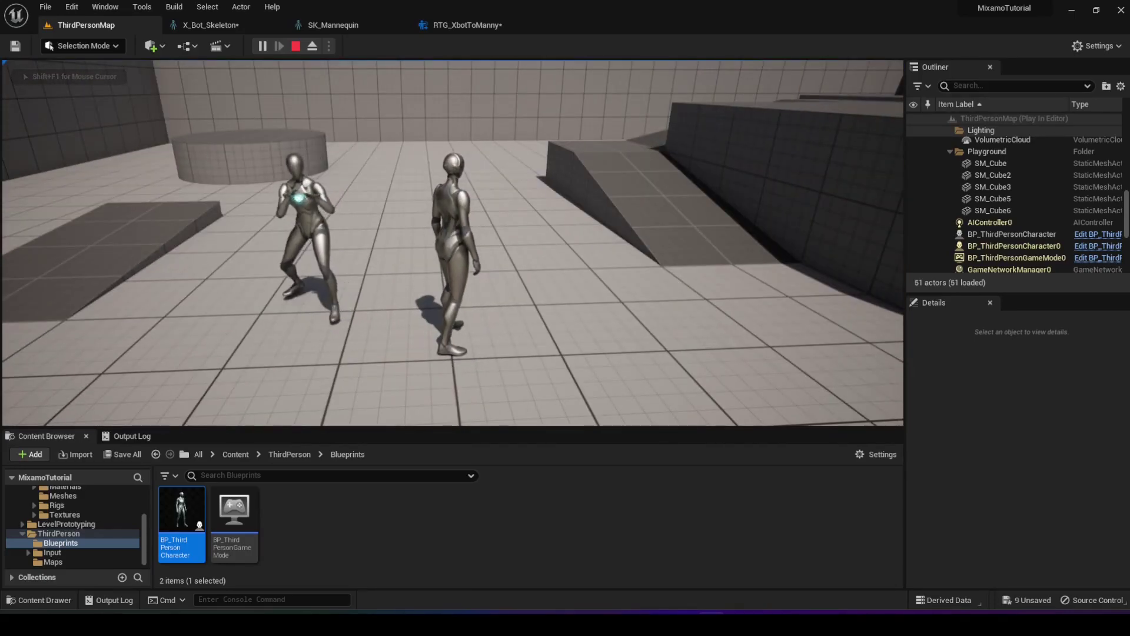
key(s)
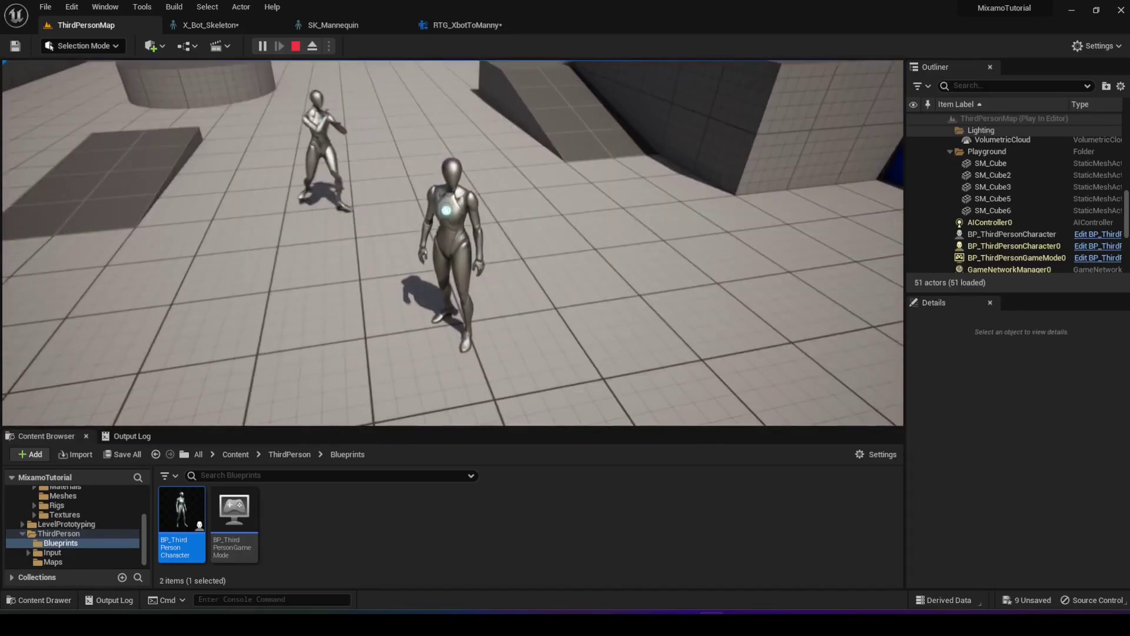
key(Escape)
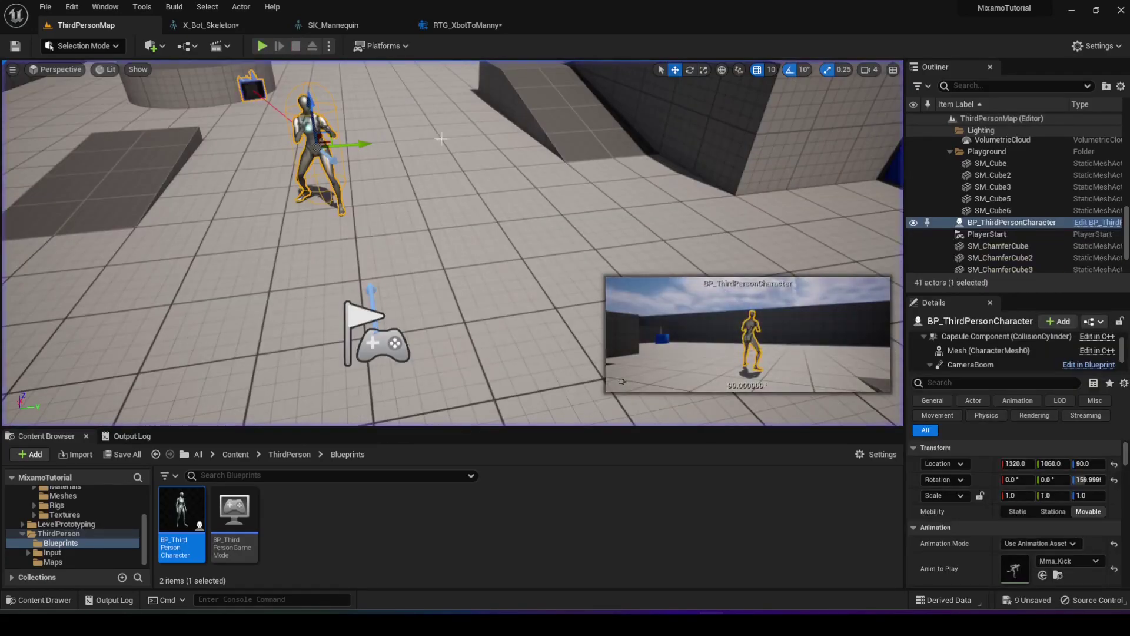
Import the Breakdance 1990 FBX animation into the Assets folder using X_Bot_Skeleton, and check it in the animation editor
click(446, 23)
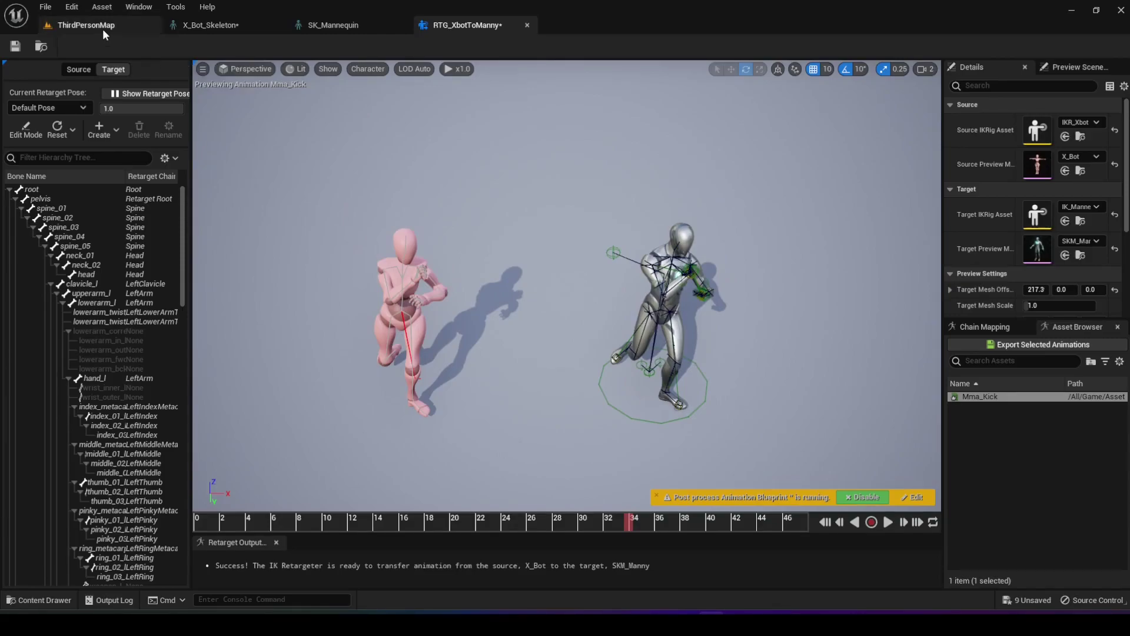
click(47, 599)
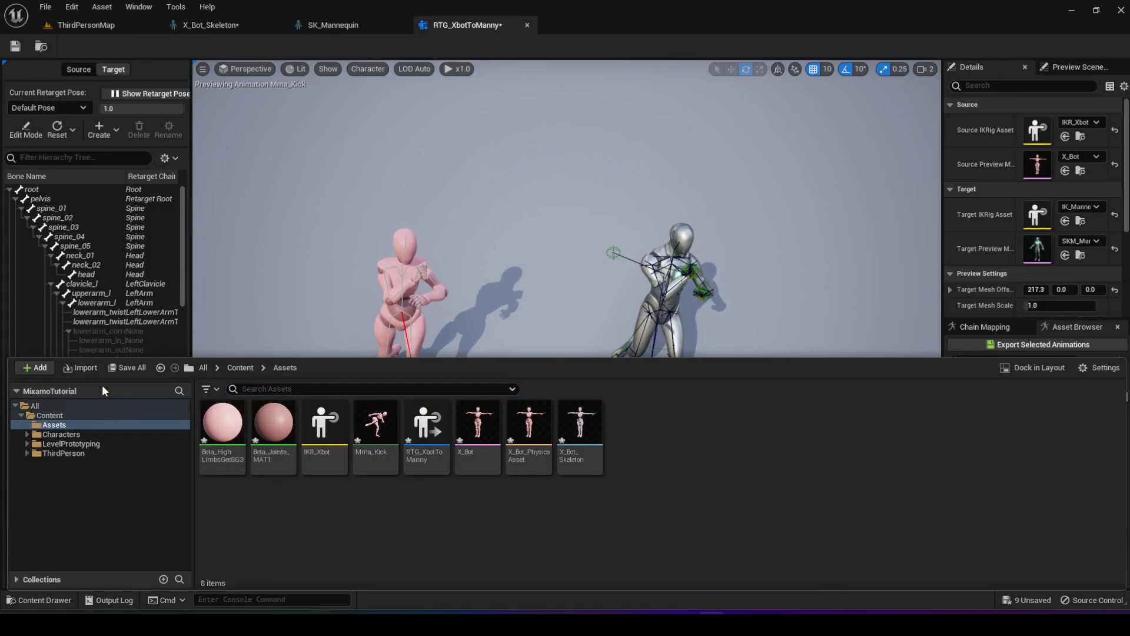
click(84, 368)
click(179, 112)
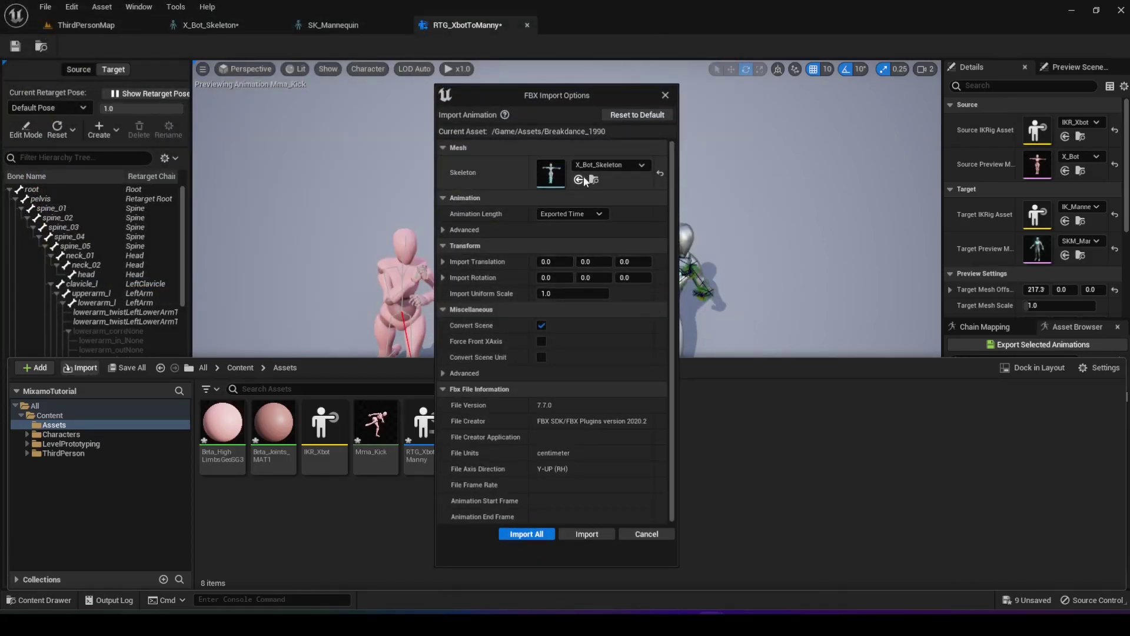
click(574, 534)
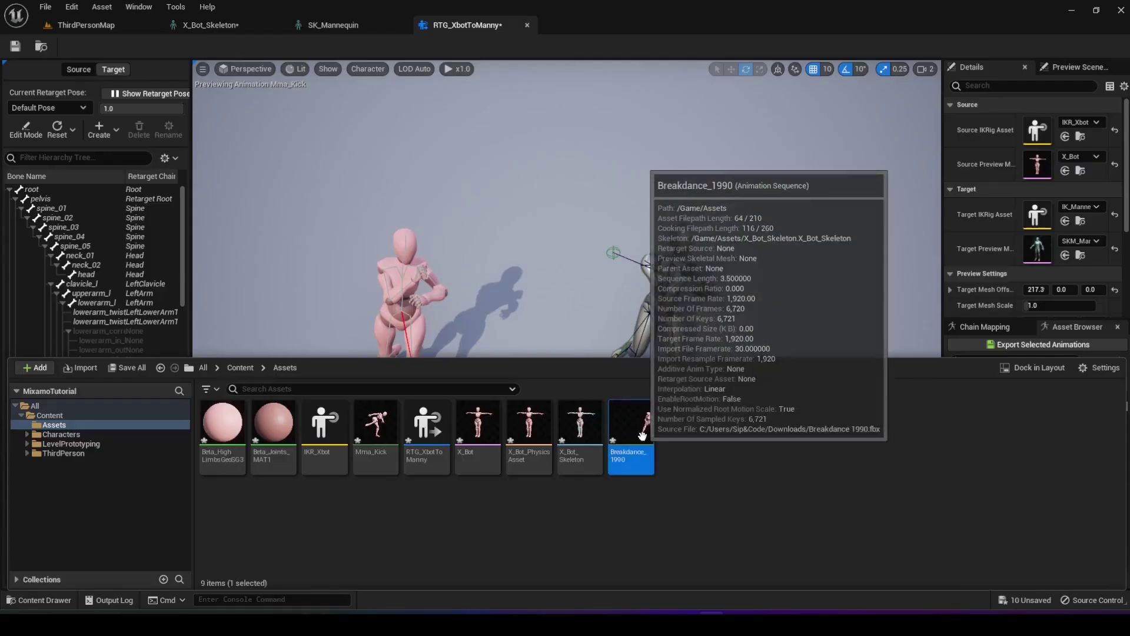
double_click(643, 436)
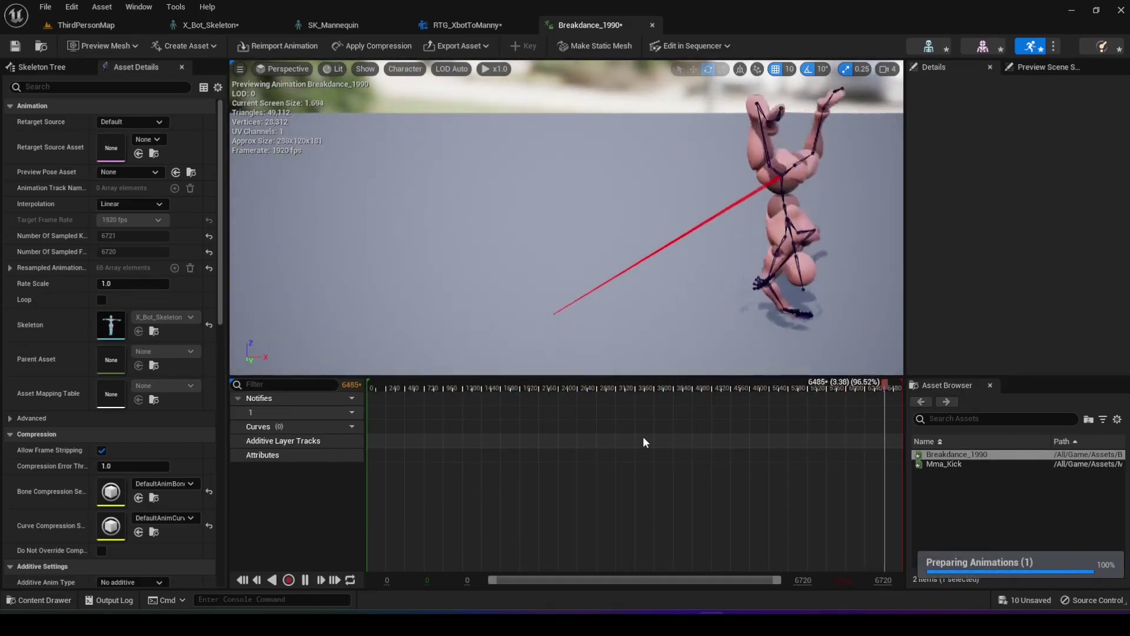
click(652, 25)
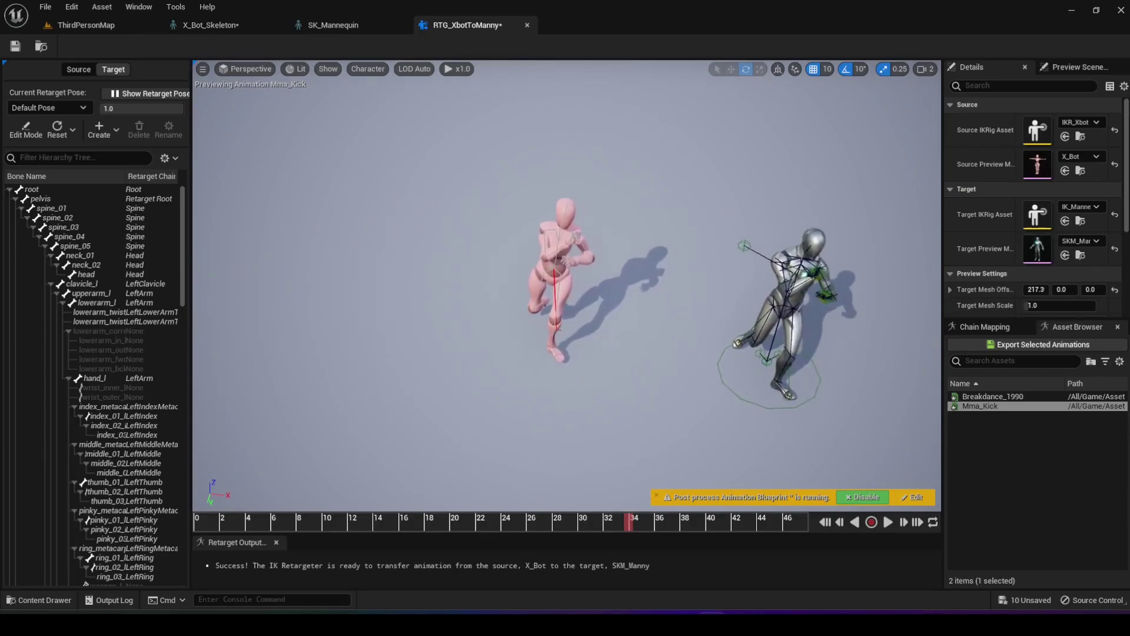
Preview Breakdance_1990 on both characters in RTG_XbotToManny and view its batch export options without exporting
click(980, 397)
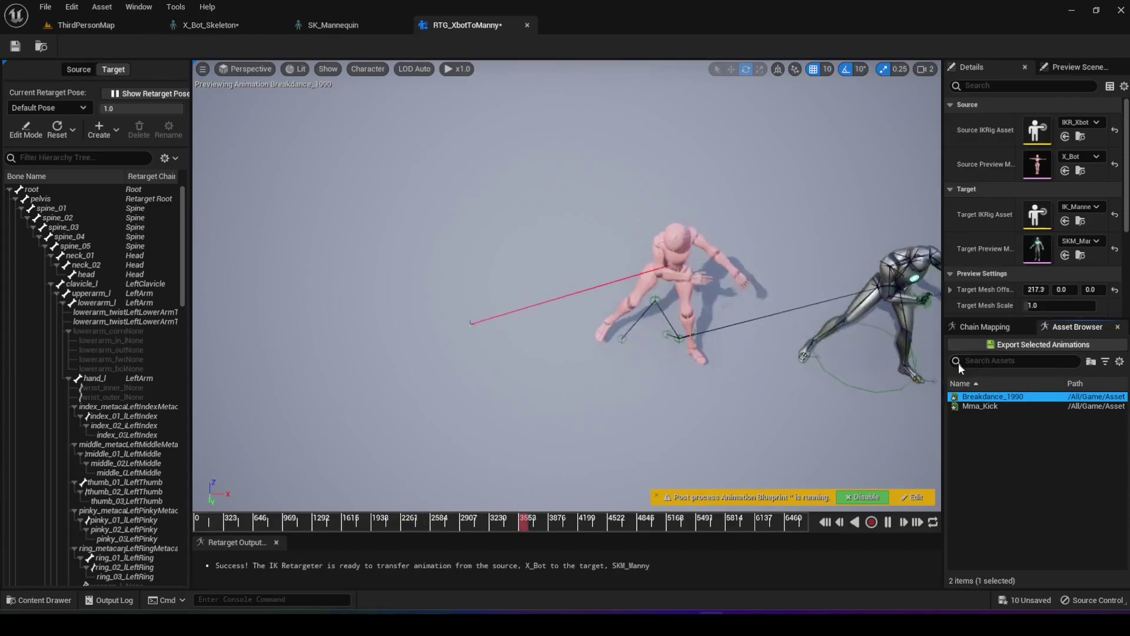
click(1010, 347)
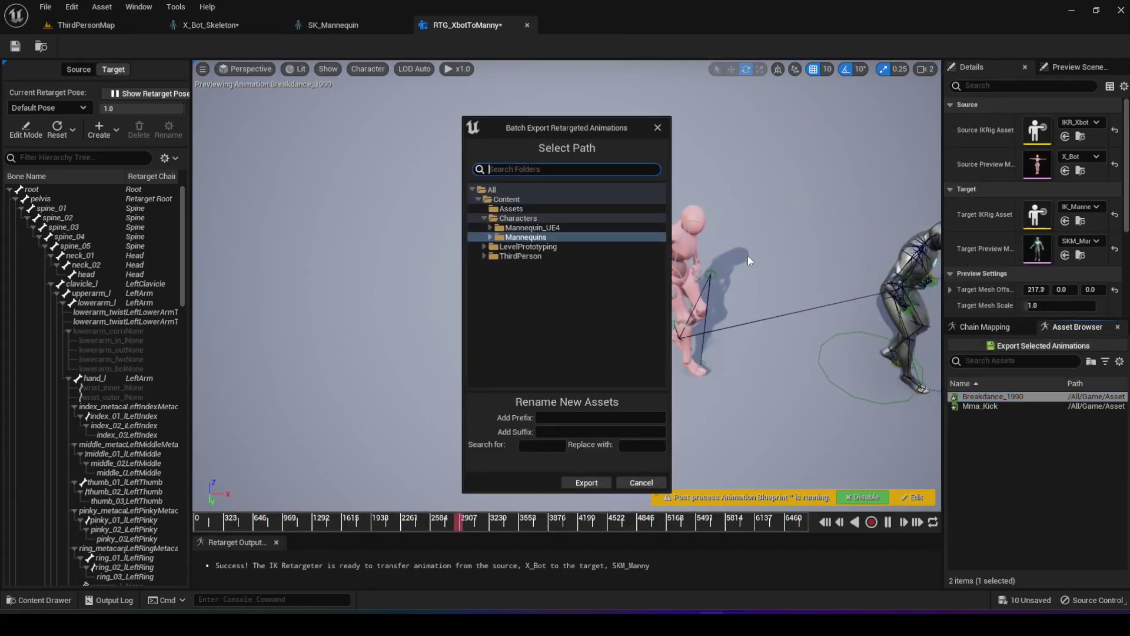
click(642, 485)
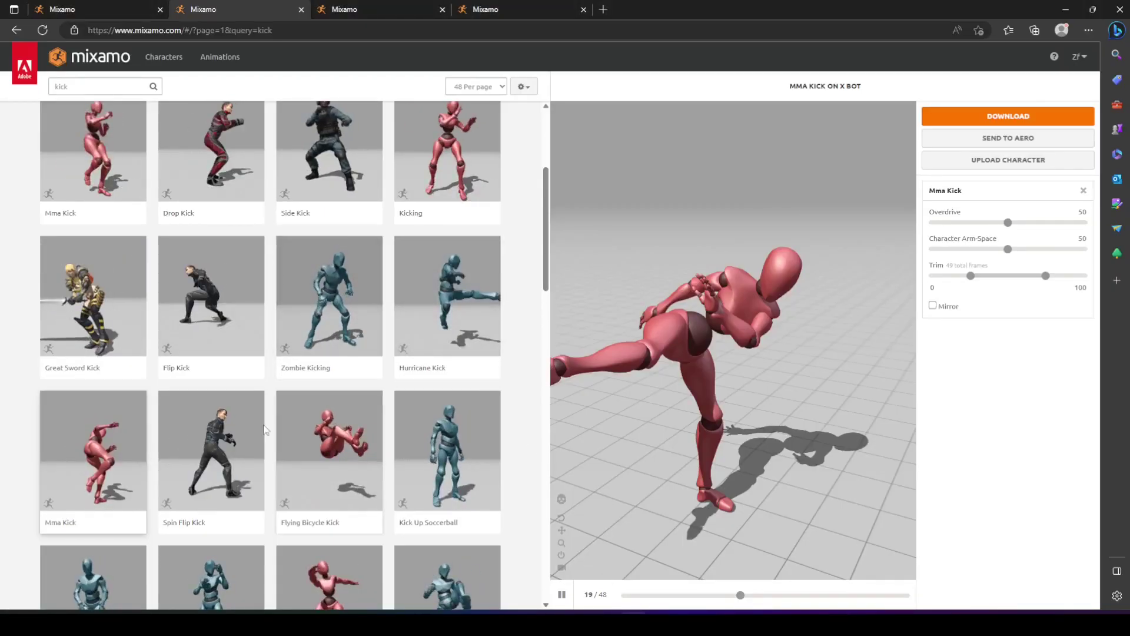
Switch to Mixamo and preview the Spin Flip Kick animation on X Bot among the kick results
click(231, 457)
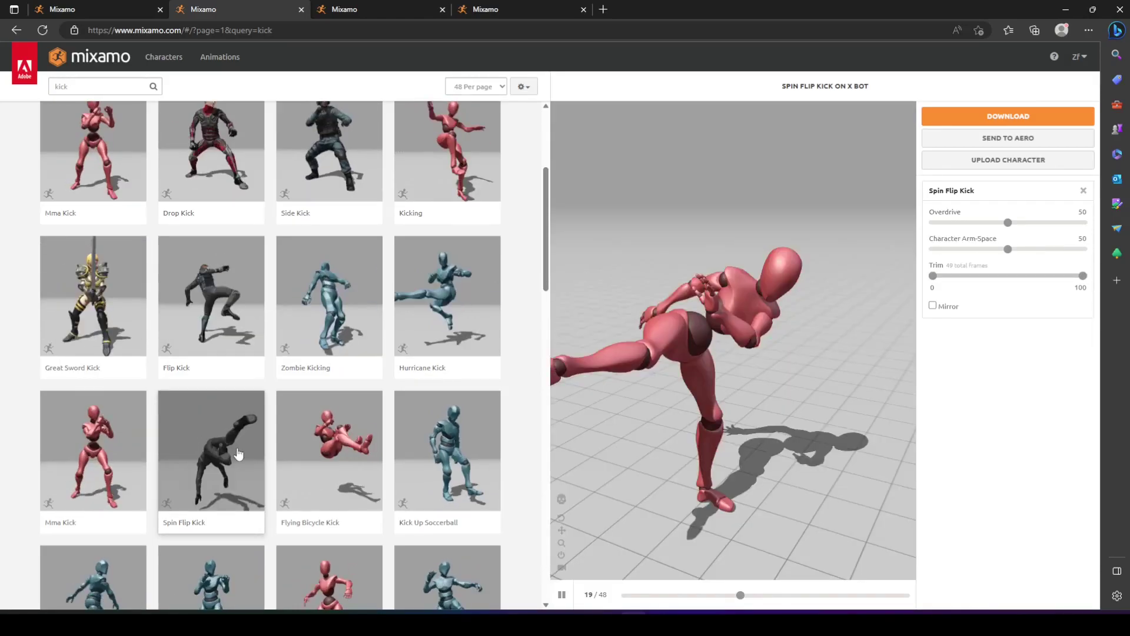
scroll(233, 459, down, 3)
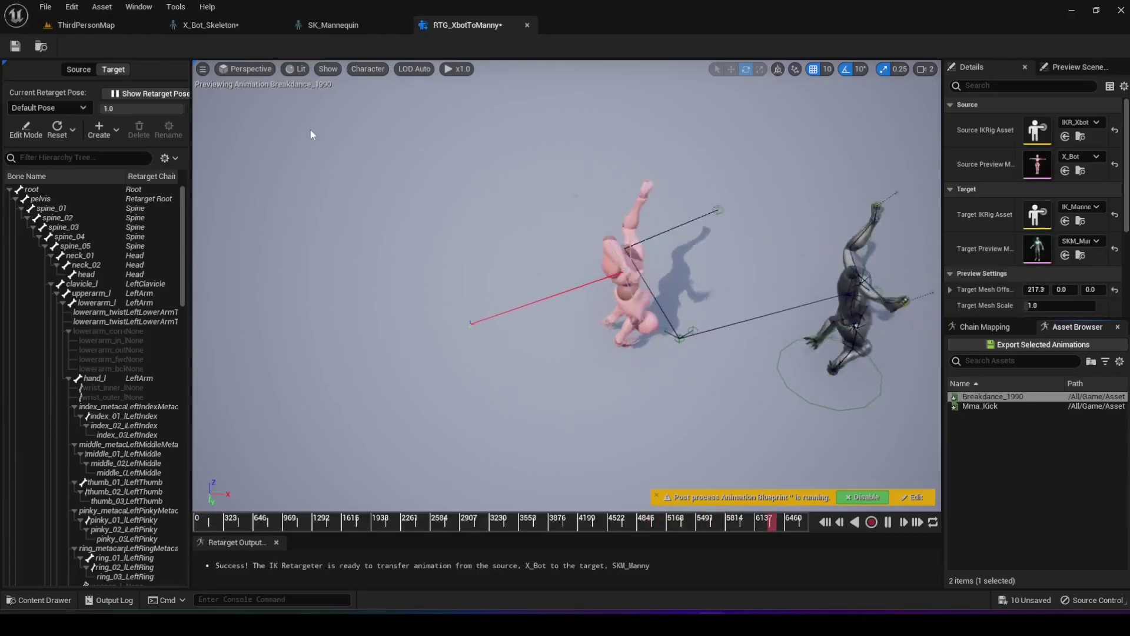
Compare the top bones of the two skeletons by selecting Hips in X_Bot_Skeleton and root in SK_Mannequin
click(229, 27)
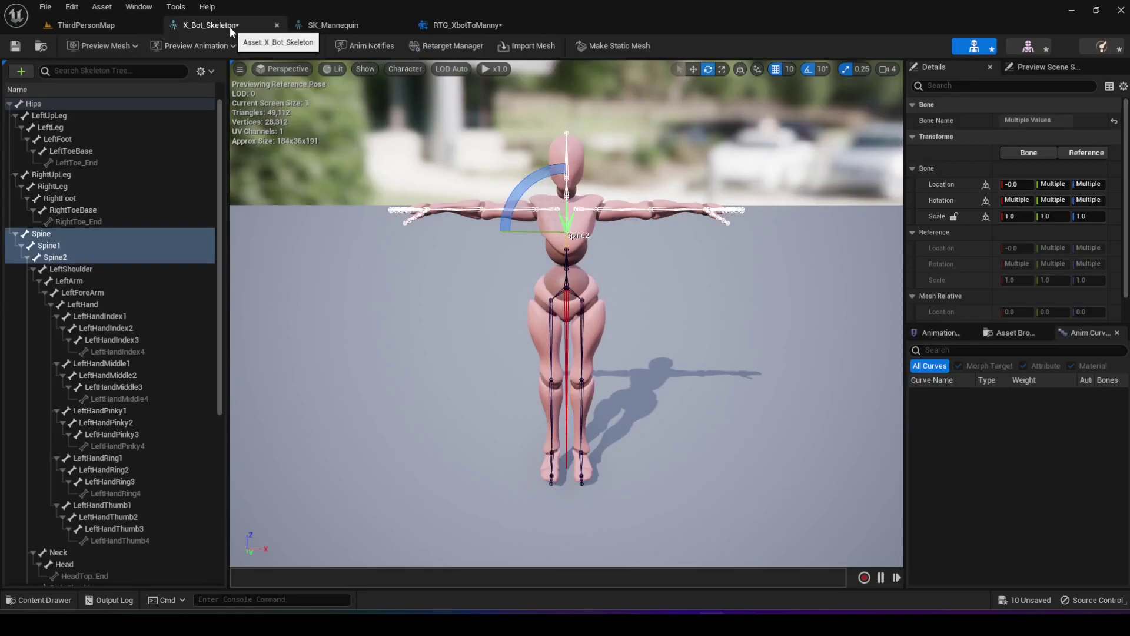
click(80, 103)
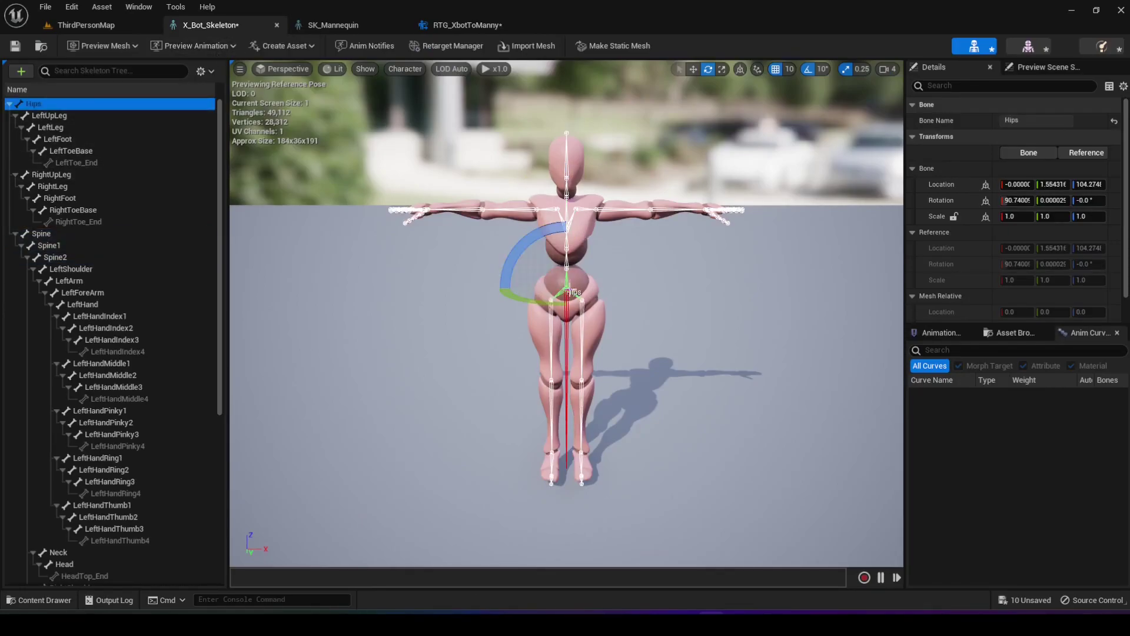
click(348, 28)
scroll(111, 198, up, 1)
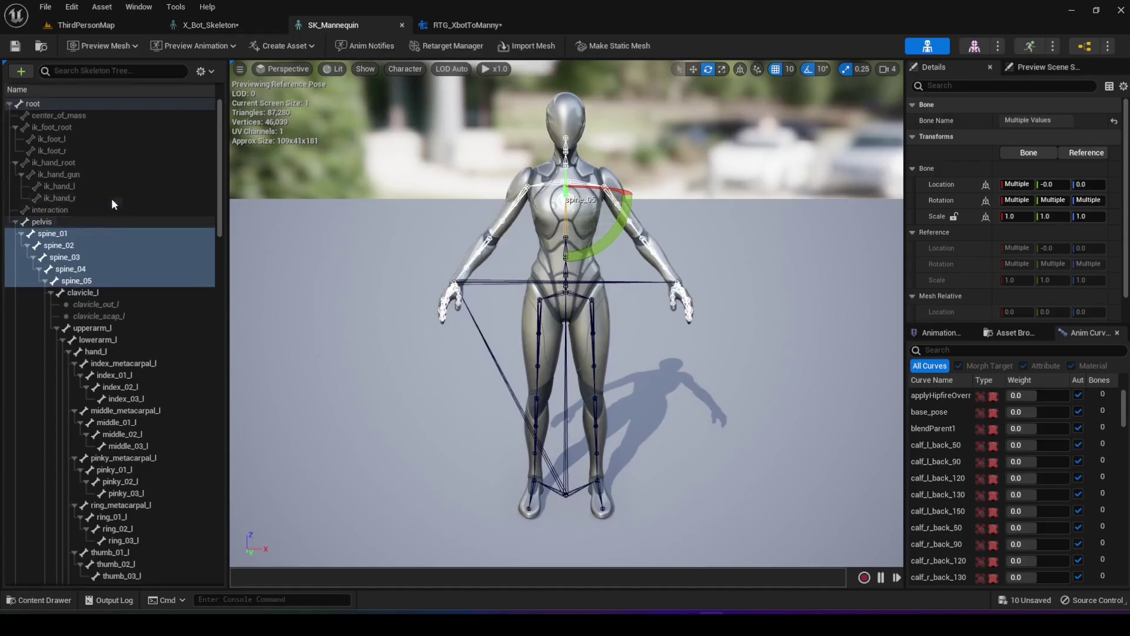
click(104, 97)
click(105, 101)
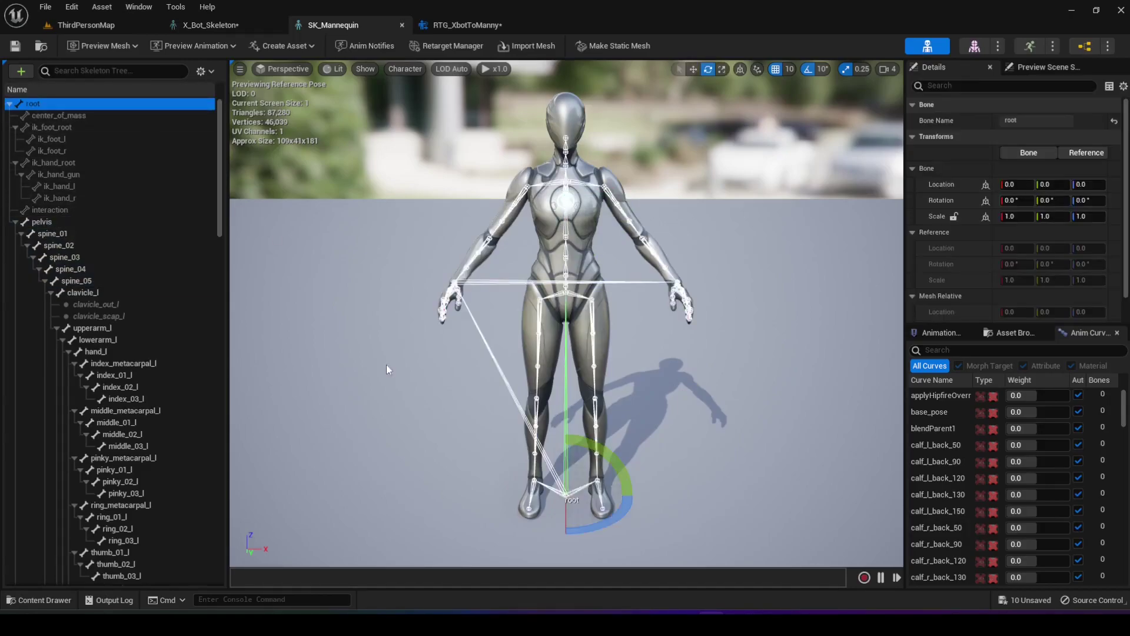